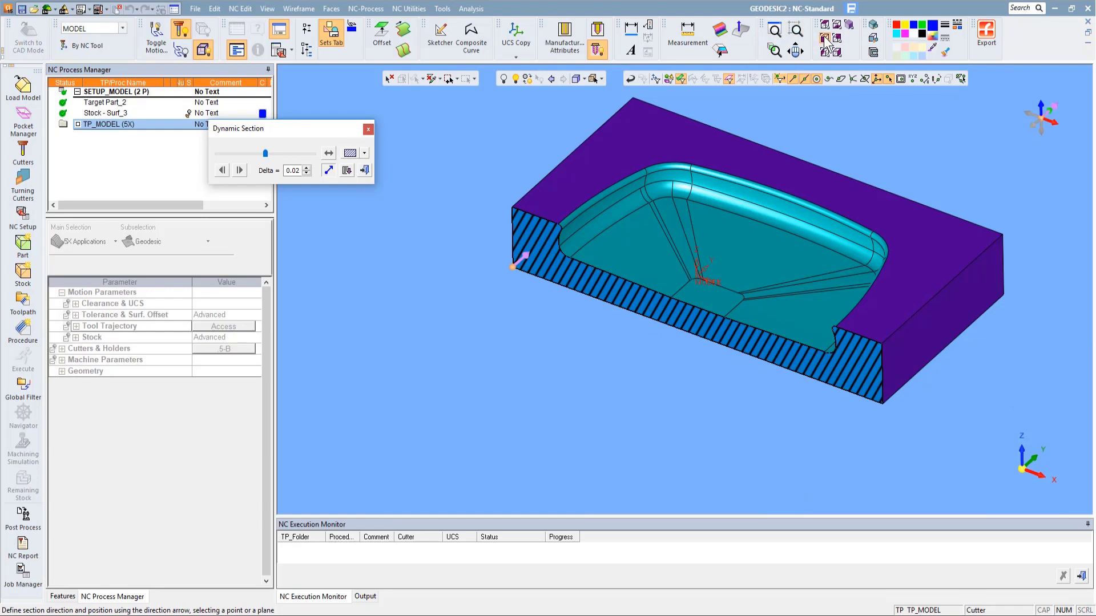
Examine the pocket's undercut side wall in a front view of the dynamic section, and close the section
left_click(824, 39)
middle_click_drag(564, 389, 753, 270, "ctrl")
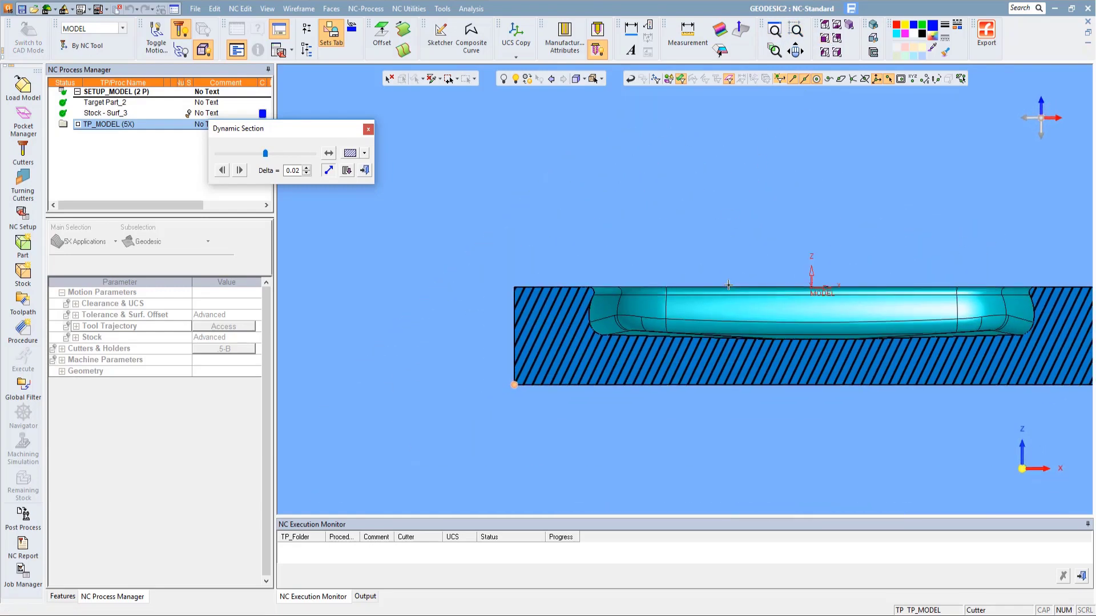
right_click_drag(644, 342, 477, 205, "ctrl")
scroll(655, 346, "up", 5)
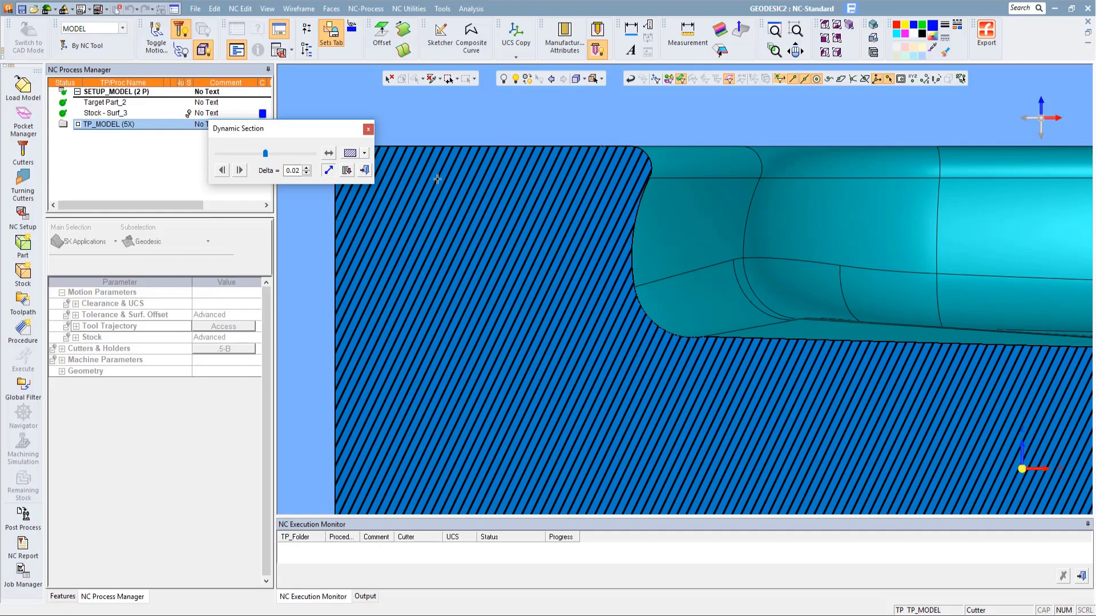
left_click(364, 170)
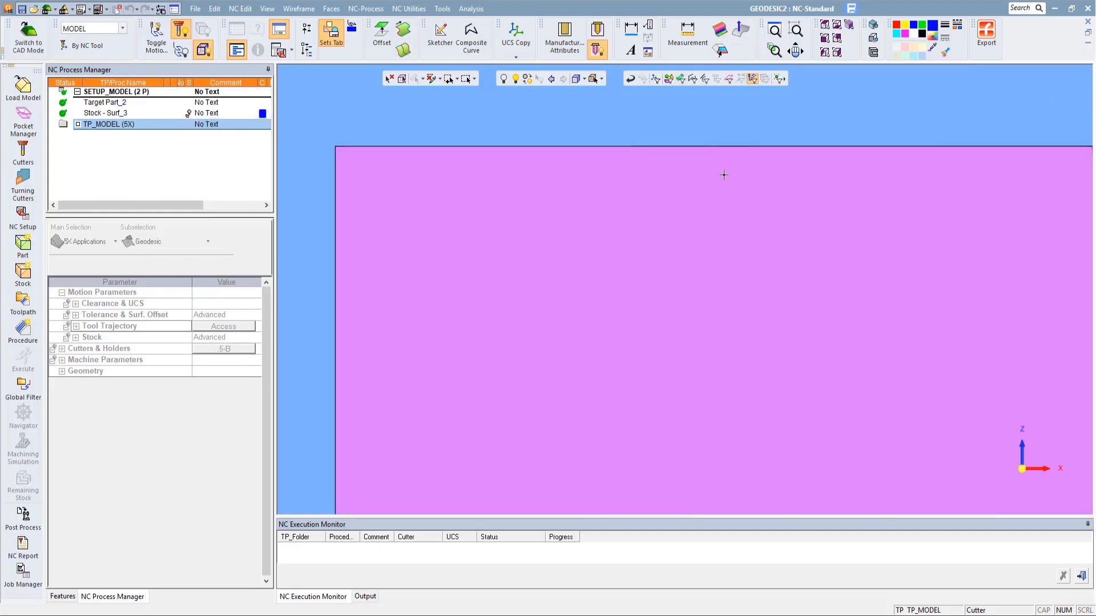
middle_click_drag(722, 171, 871, 252)
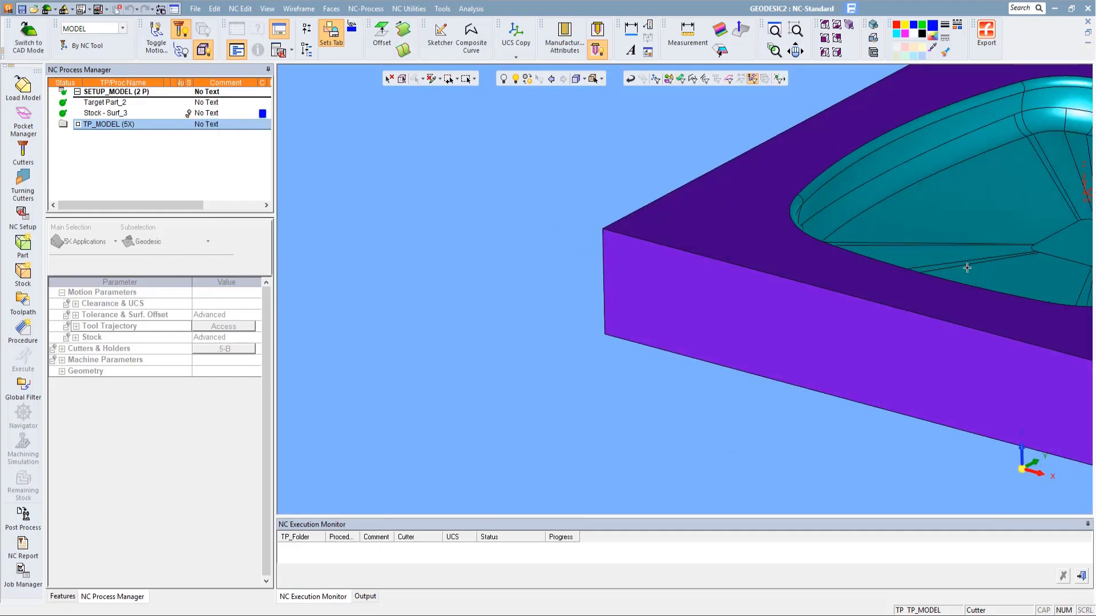
scroll(969, 269, "down", 5)
scroll(744, 260, "up", 2)
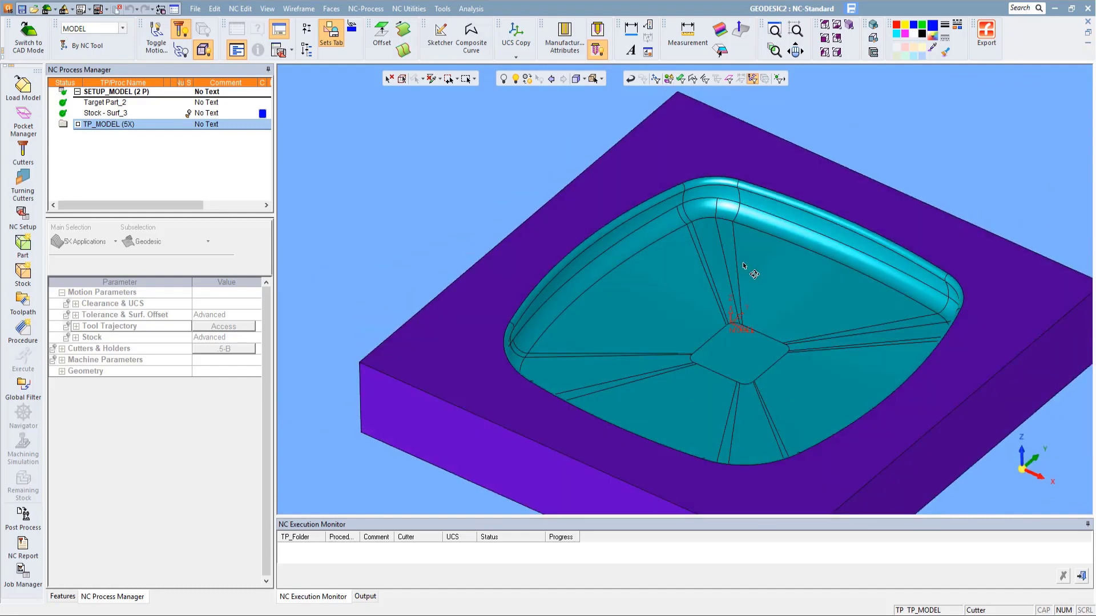
Create a new machining procedure with 5X Applications as the main selection and Geodesic as the subselection
left_click(23, 333)
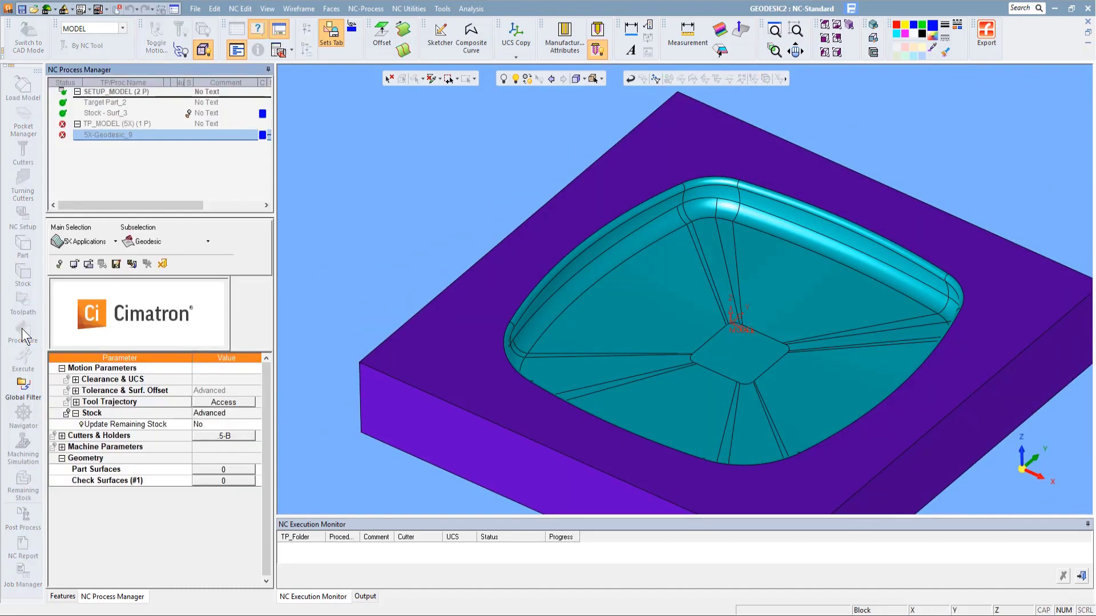
left_click(73, 251)
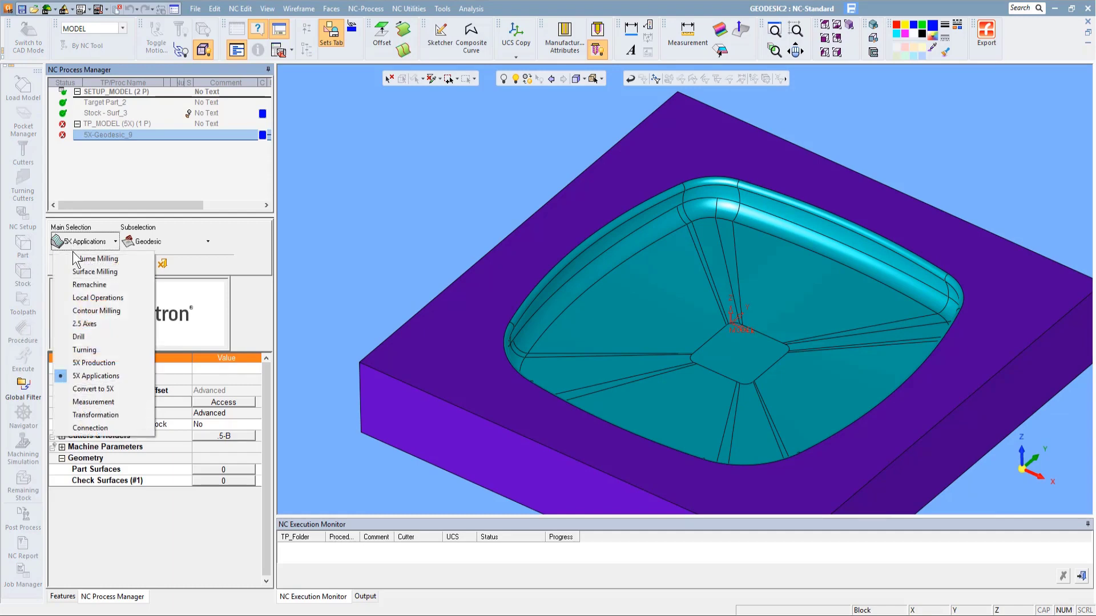
left_click(85, 380)
left_click(166, 238)
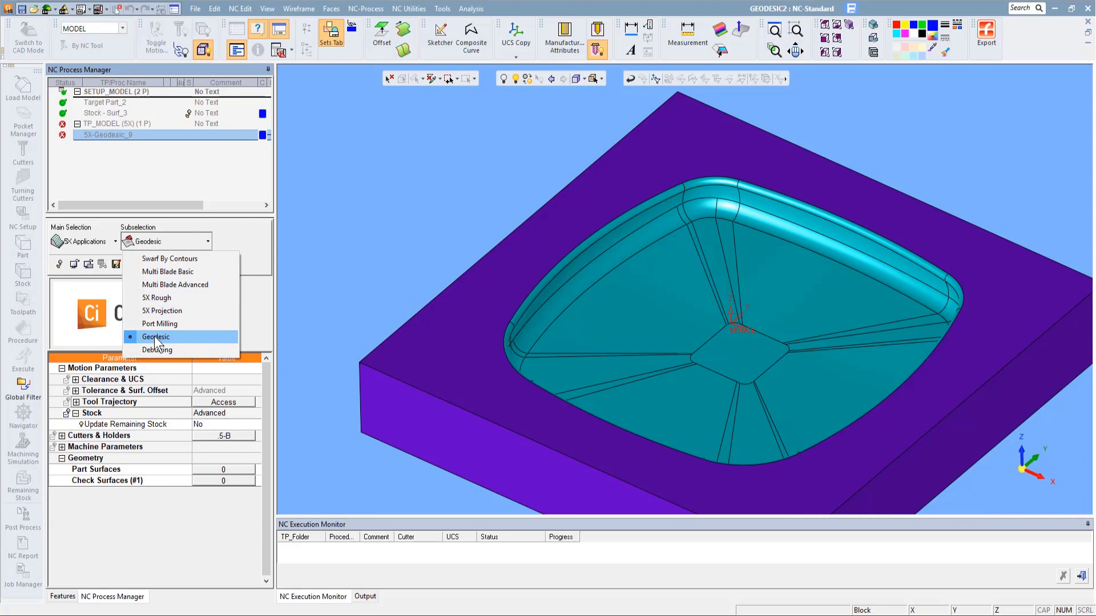
left_click(155, 337)
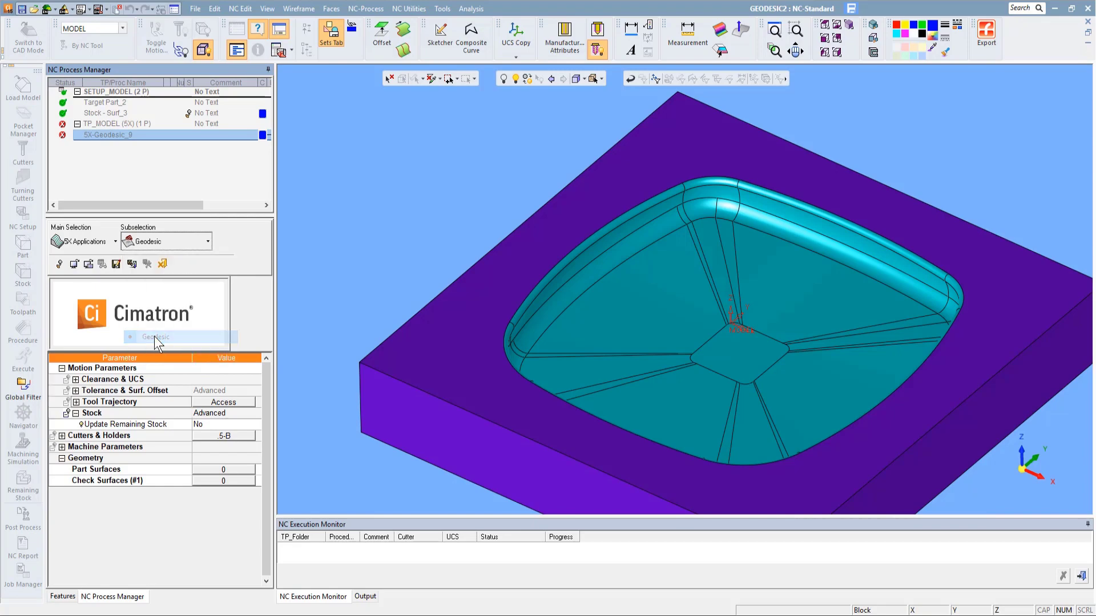
Preview the .250 B ball cutter with its holder against the pocket's corner
left_click(207, 434)
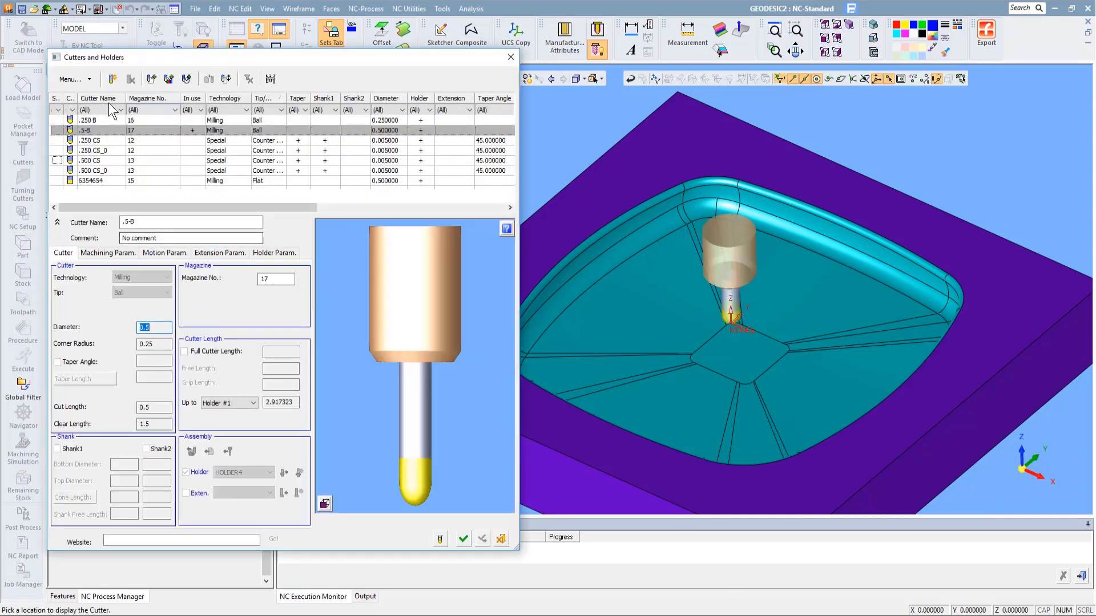
left_click(105, 121)
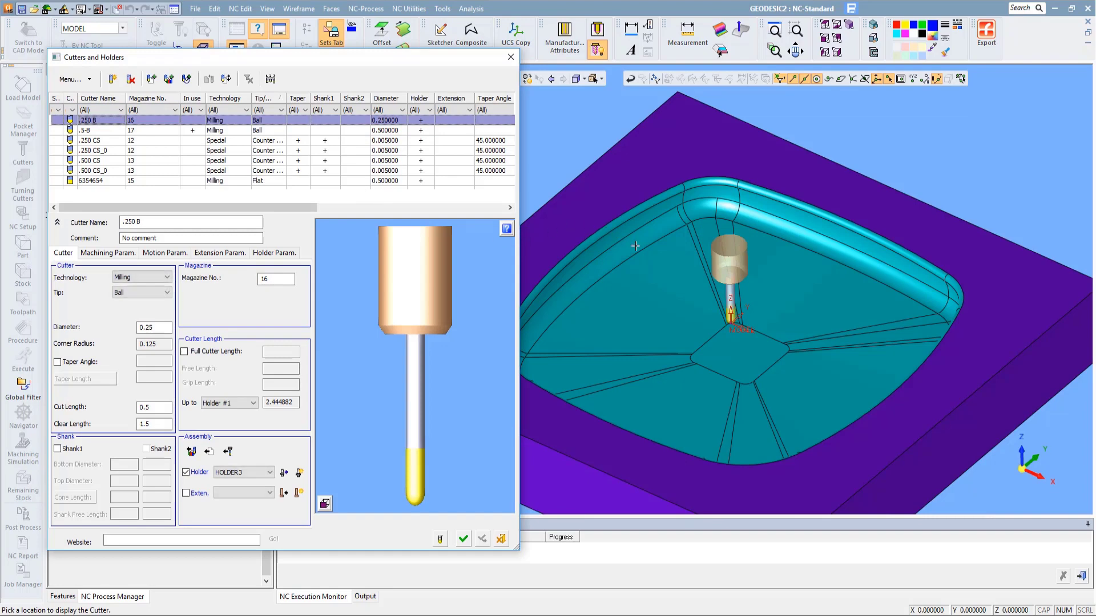
scroll(634, 265, "up", 5)
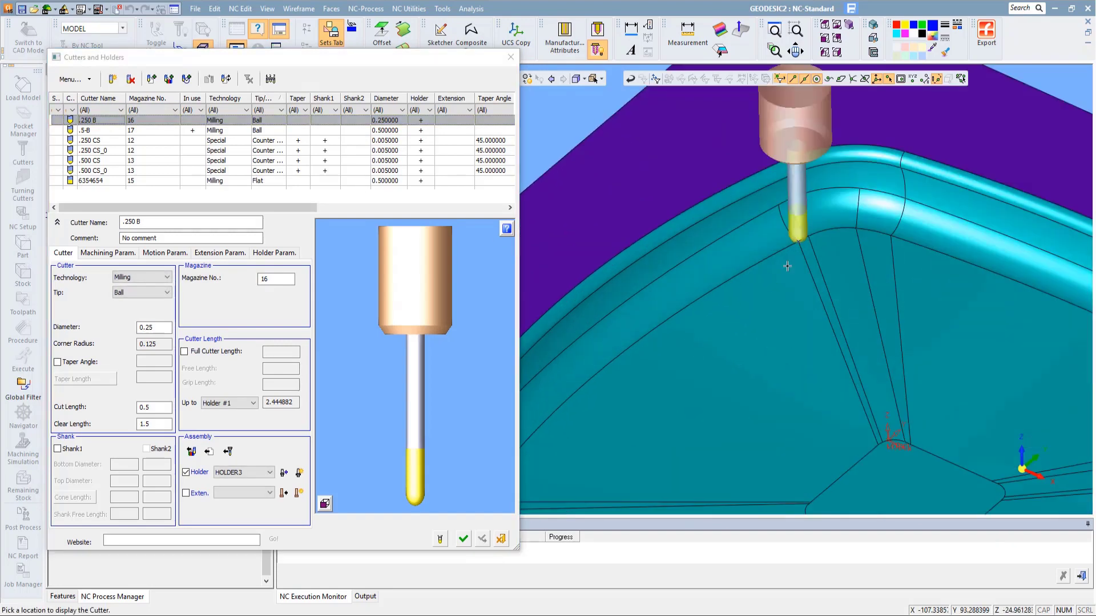
left_click_drag(823, 208, 851, 212, "ctrl")
Choose the .5-B ball cutter for the procedure, checking its size with a preview placed near the pocket's side wall
left_click(102, 132)
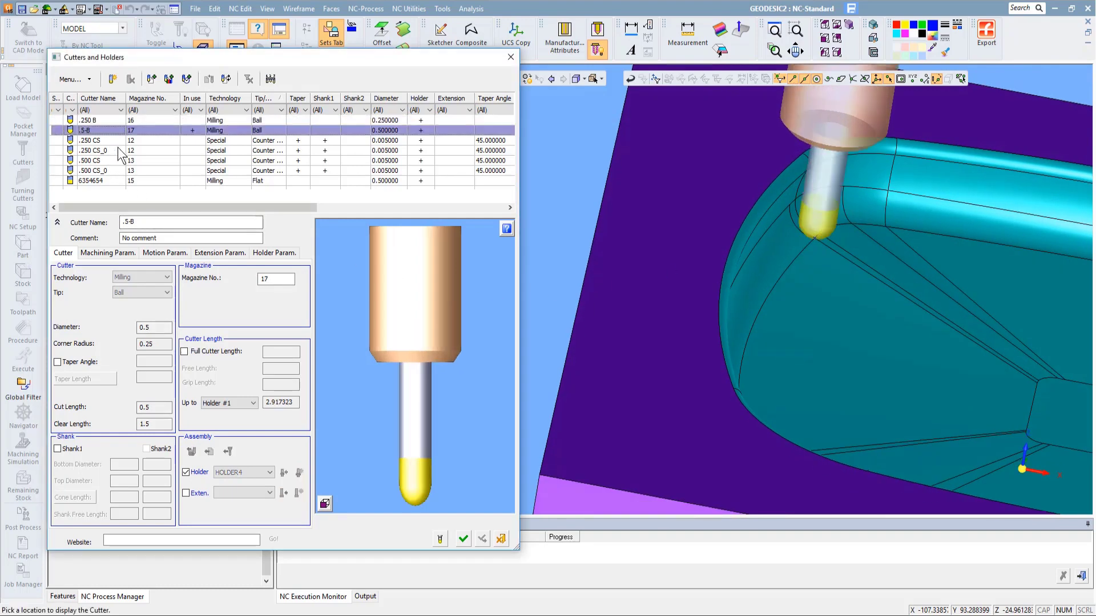
mouse_move(849, 264)
left_mouse_down("ctrl")
mouse_move(864, 248)
mouse_move(843, 280)
left_mouse_up("ctrl")
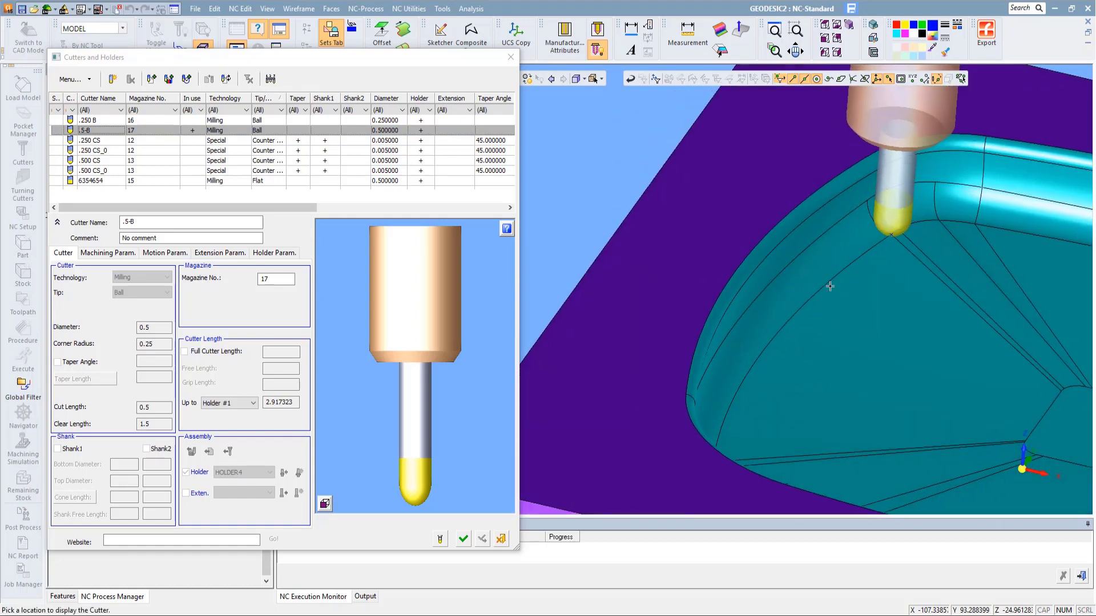
left_click(768, 347)
right_click_drag(795, 429, 780, 327, "ctrl")
left_click_drag(780, 326, 781, 303, "ctrl")
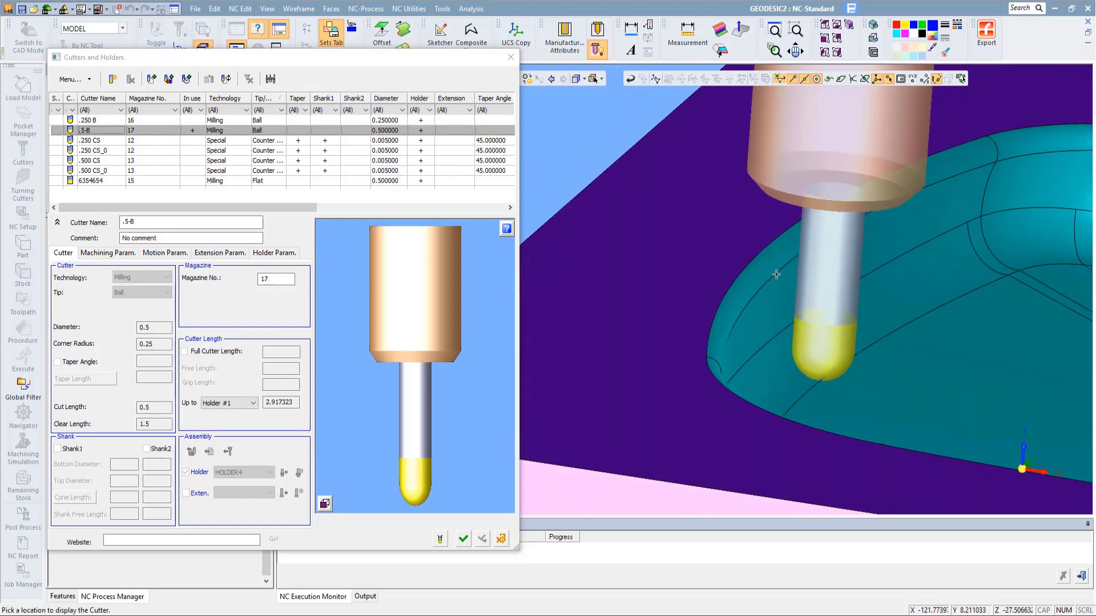
scroll(722, 340, "down", 3)
scroll(723, 341, "down", 2)
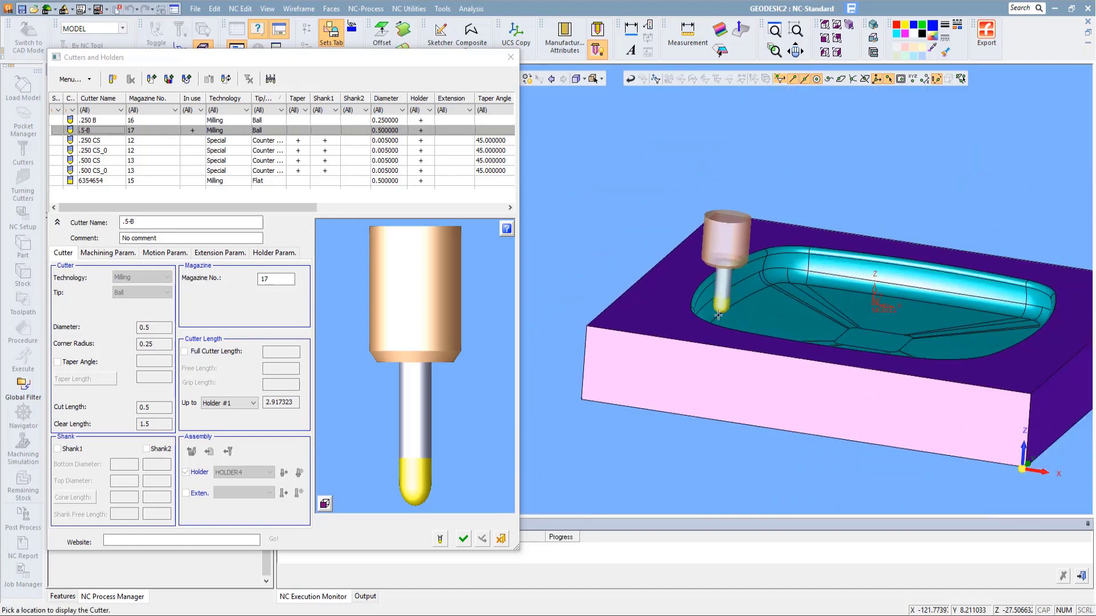
left_click_drag(718, 317, 715, 347, "ctrl")
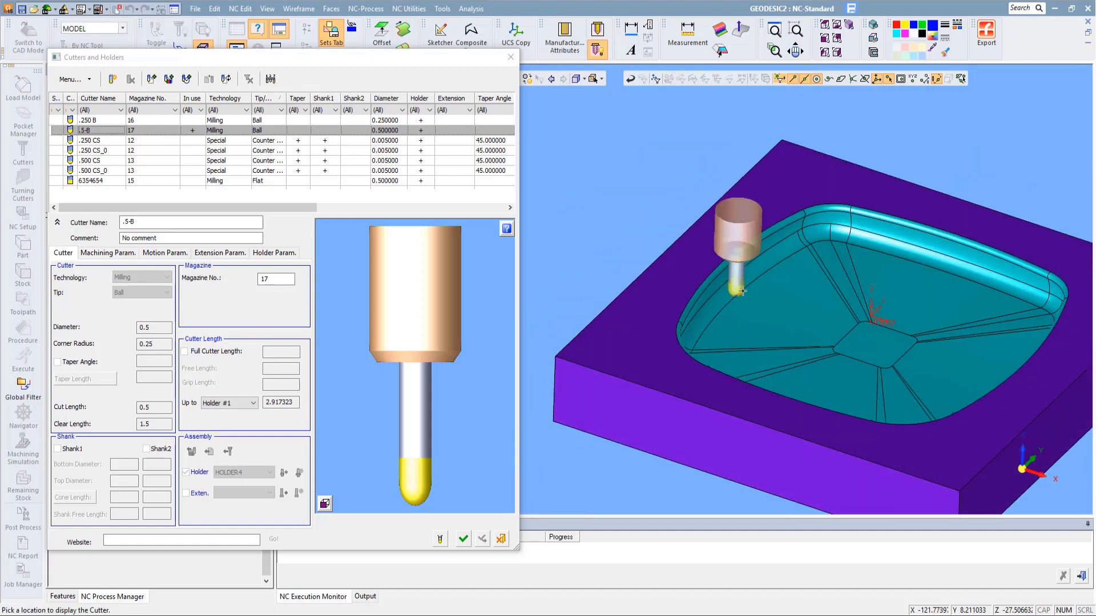
left_click(468, 542)
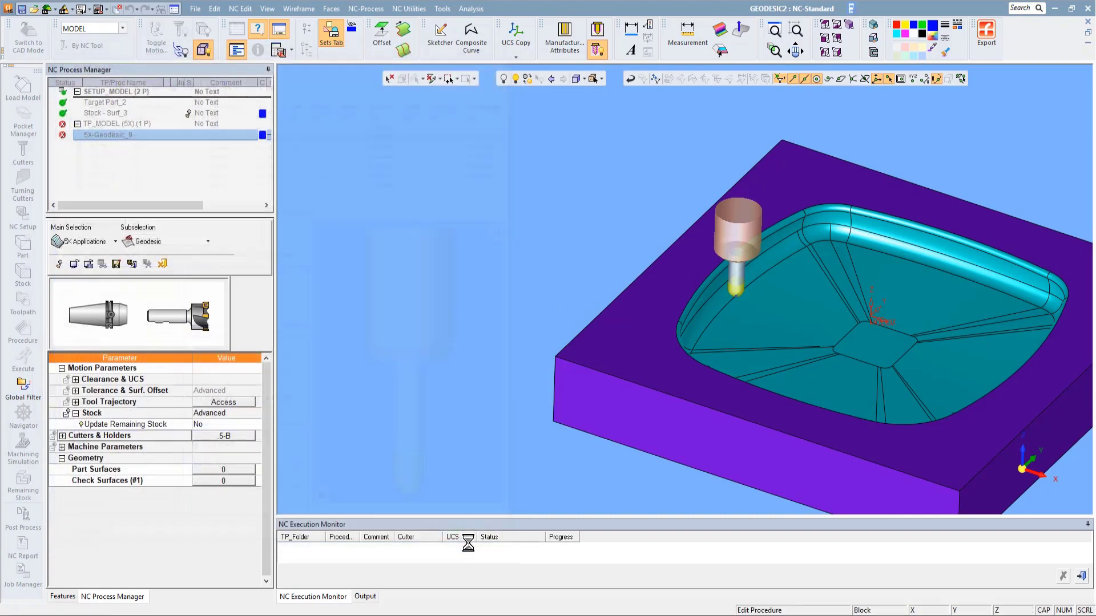
Define the part surfaces as all faces of the pocket, excluding the outer faces of the block
left_click(224, 469)
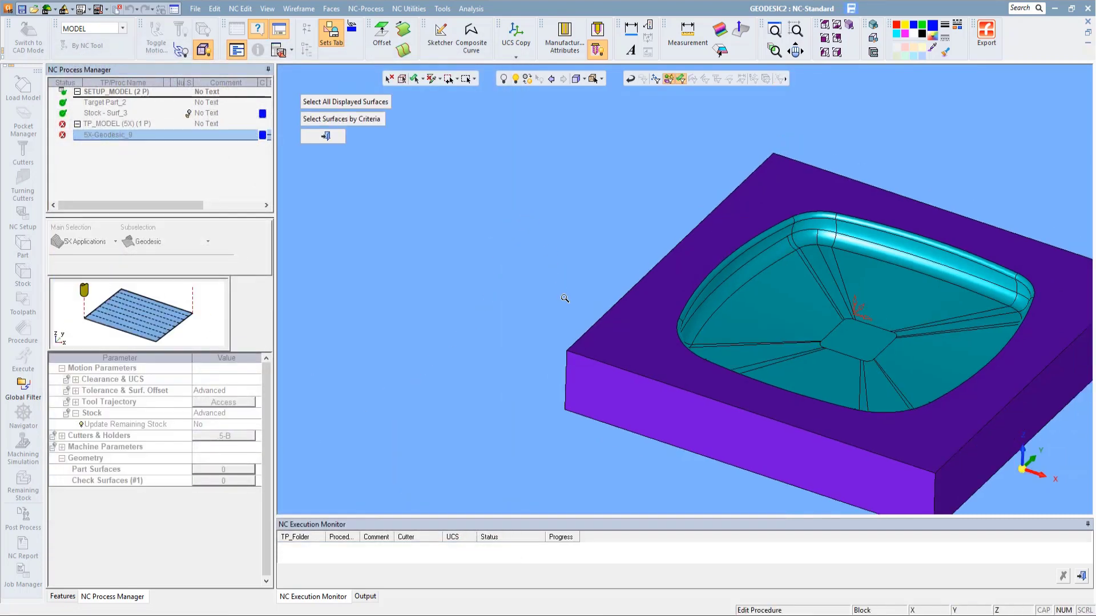
left_click_drag(606, 186, 865, 400)
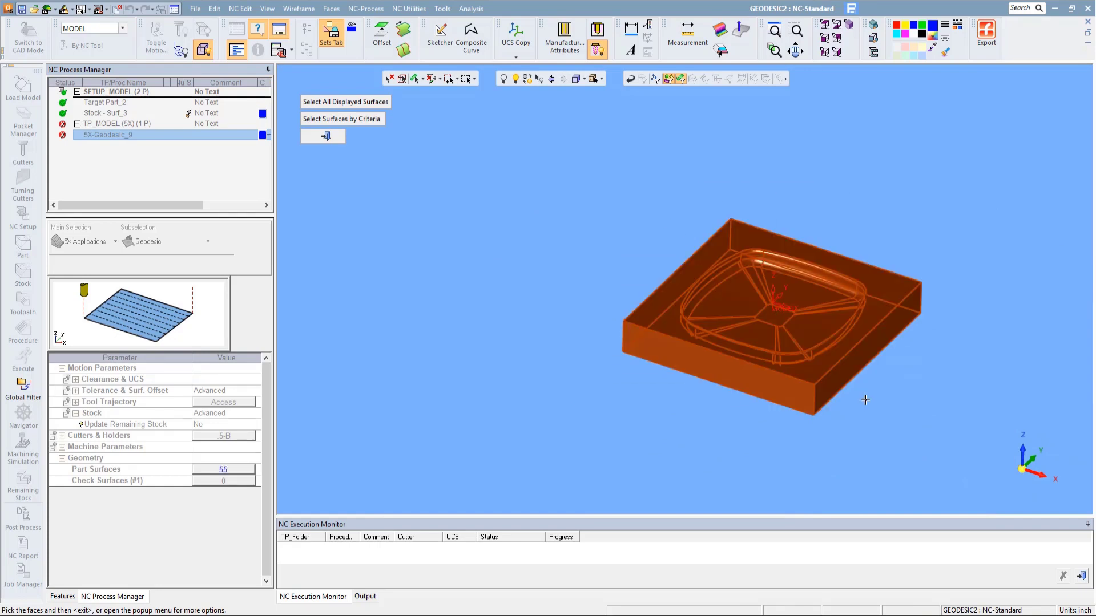
left_click_drag(833, 203, 943, 366)
left_click_drag(510, 212, 651, 391)
left_click_drag(892, 197, 956, 336)
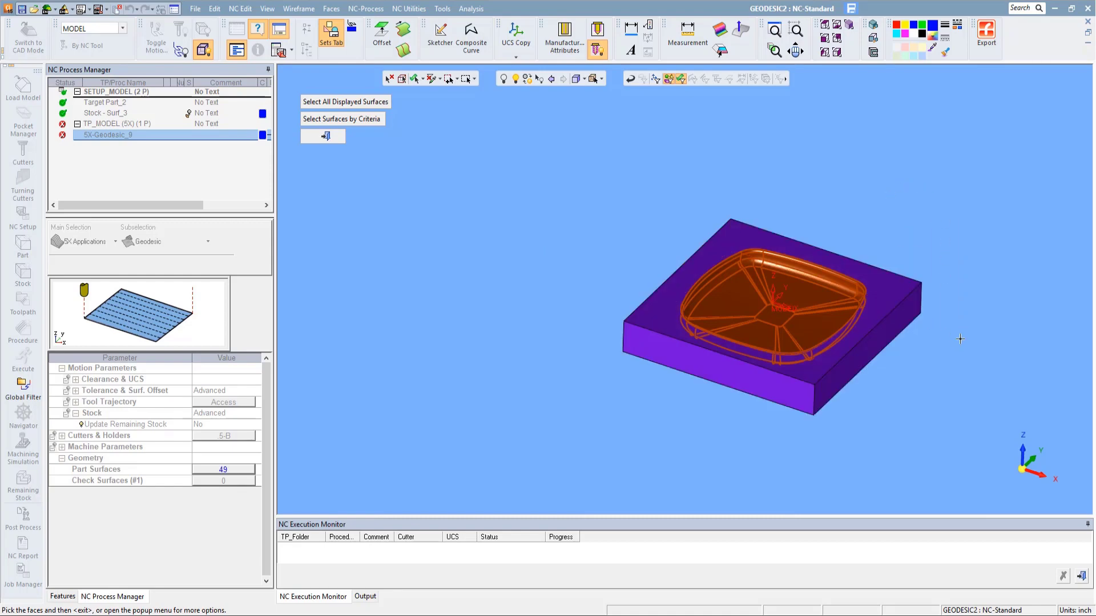
middle_click_drag(956, 333, 890, 337)
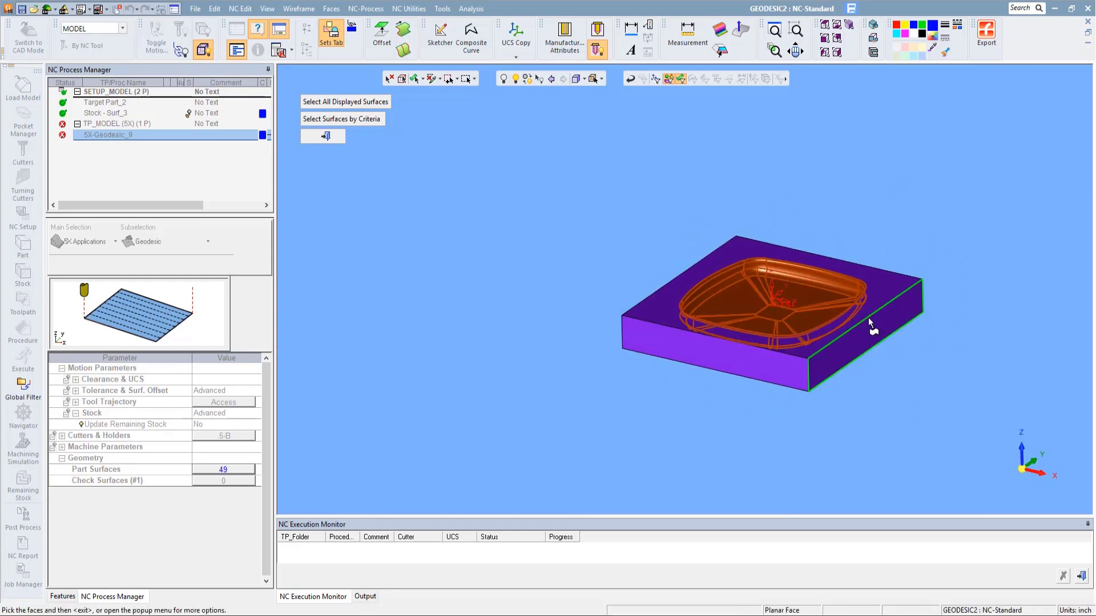
middle_click(581, 292)
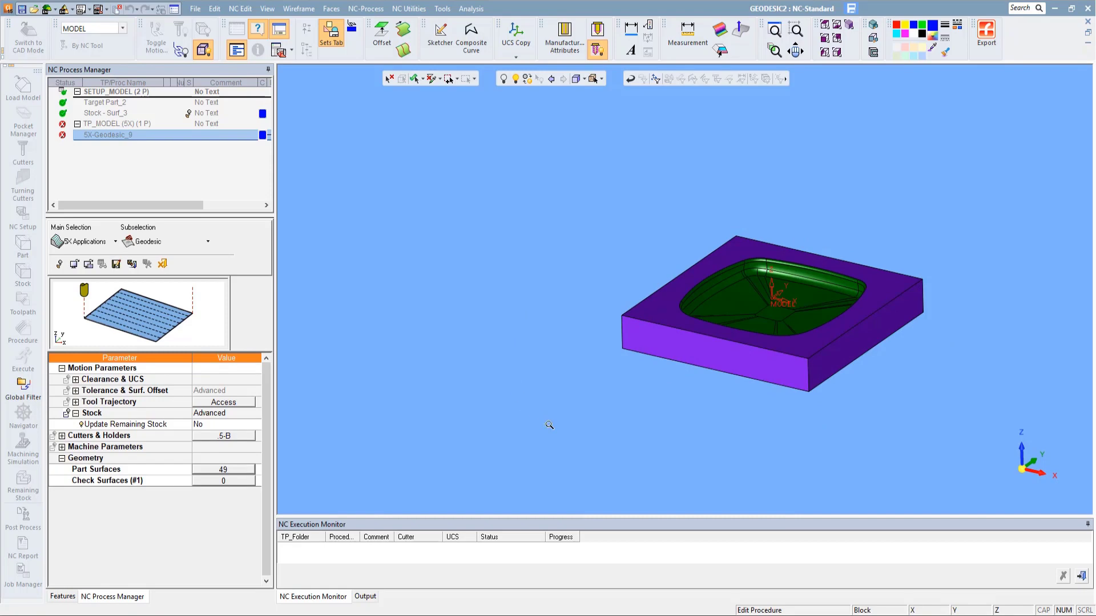
scroll(547, 425, "up", 4)
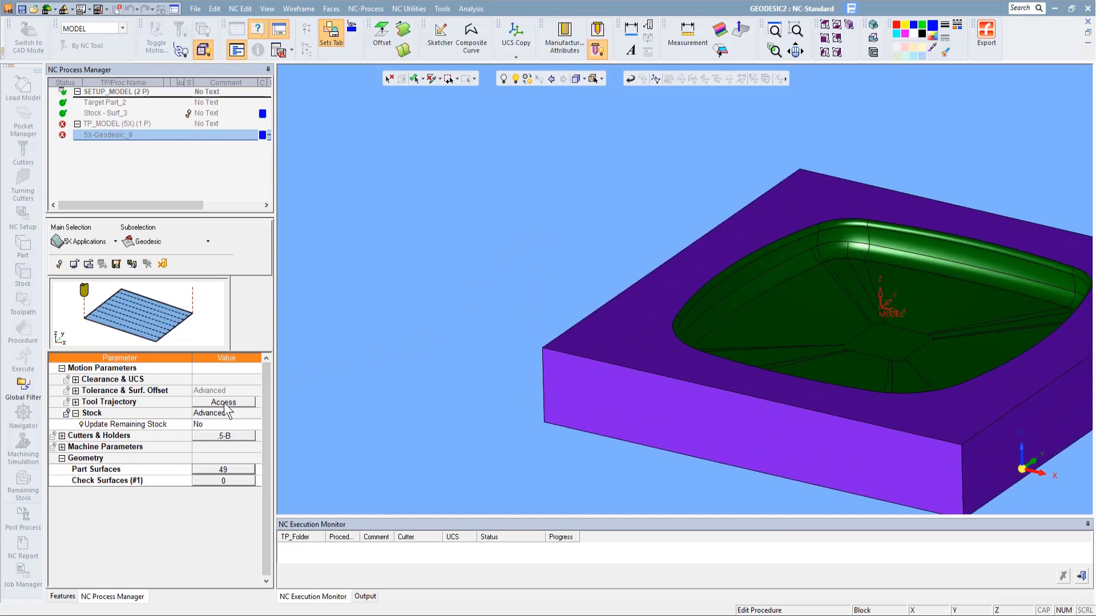
Open the geodesic tool trajectory settings and set the calculation type to Tool-center mode after comparing it with Contact mode
left_click(224, 403)
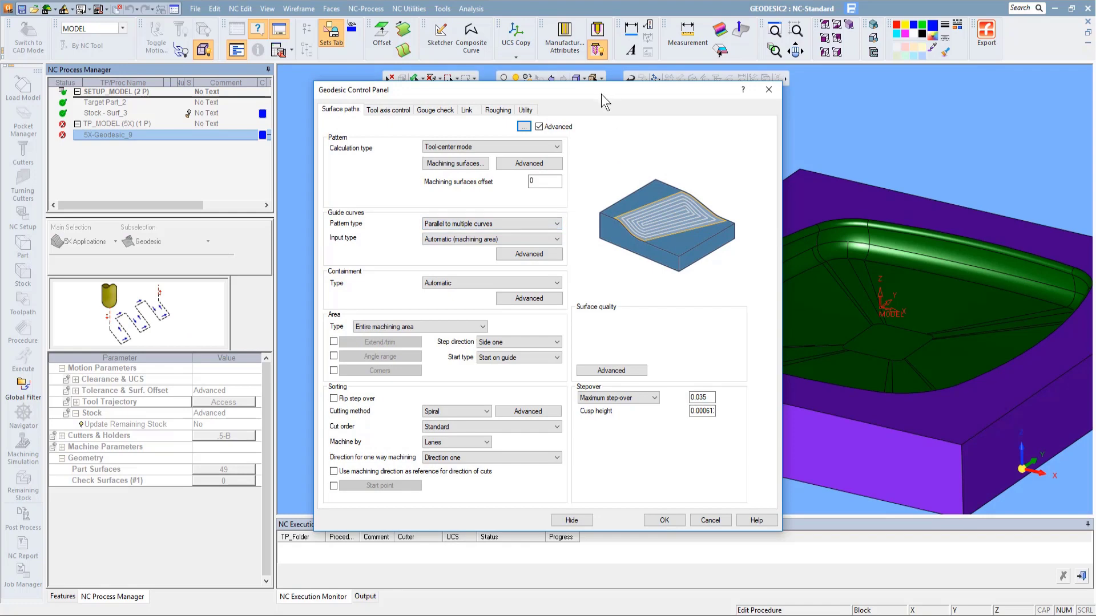
left_click_drag(604, 91, 567, 73)
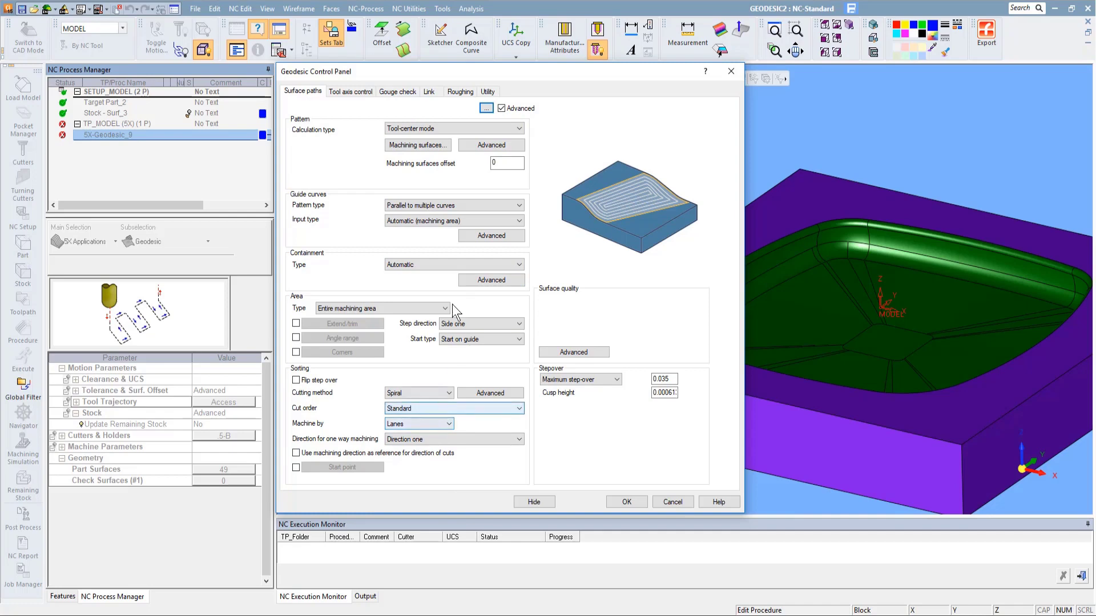
left_click(474, 131)
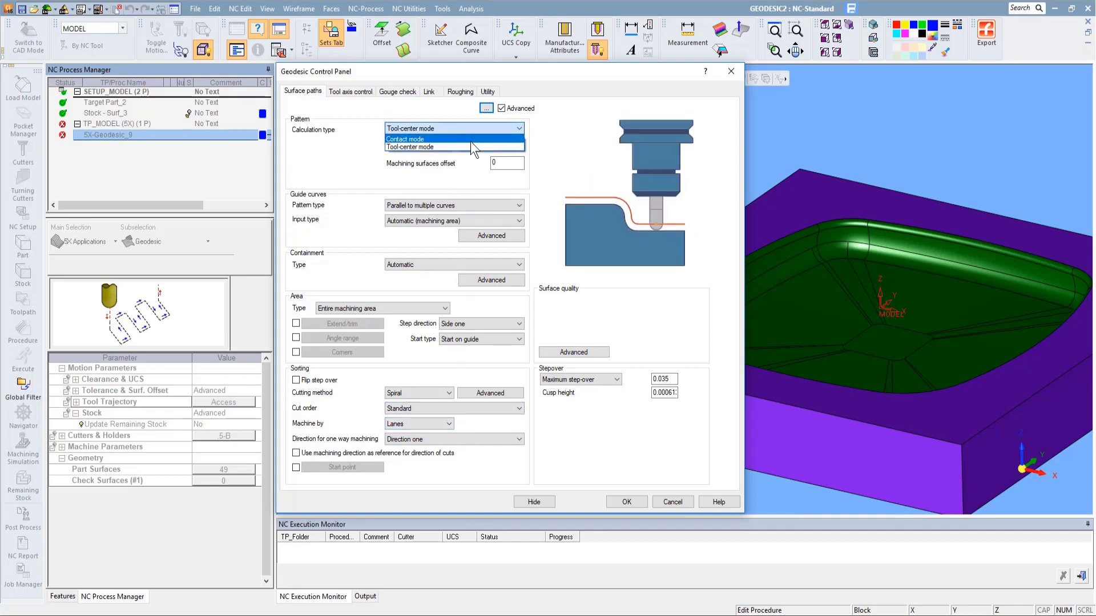
left_click(471, 141)
left_click(474, 129)
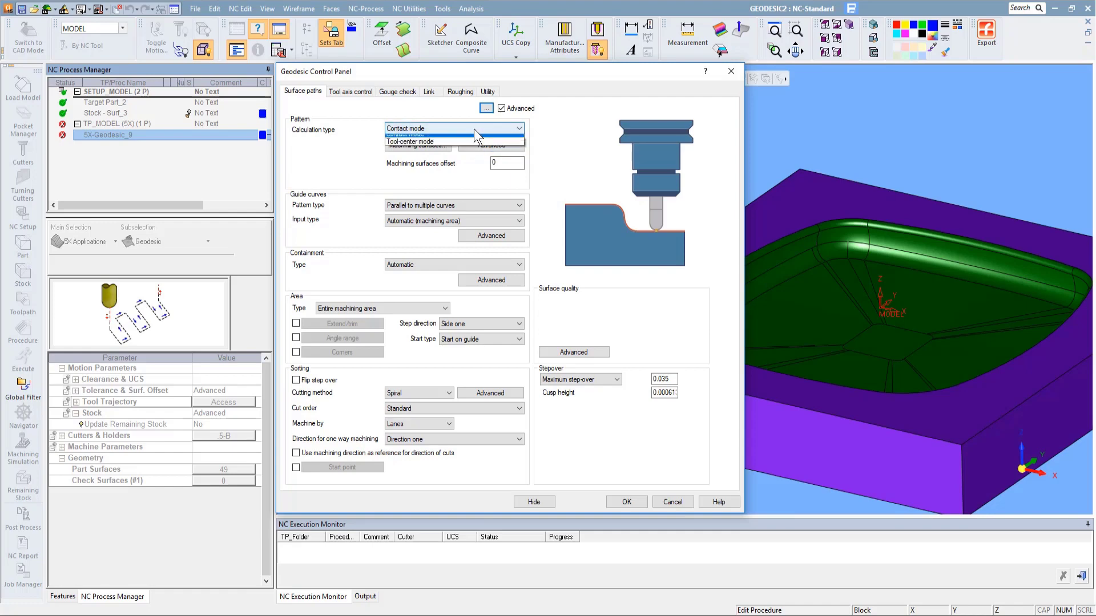
left_click(468, 146)
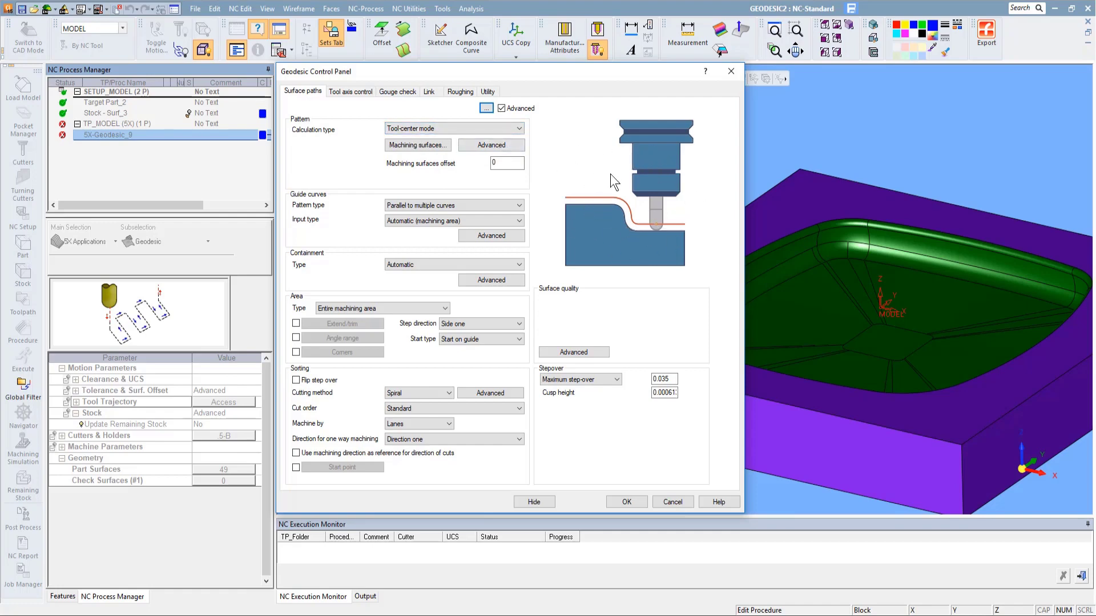
left_click(428, 146)
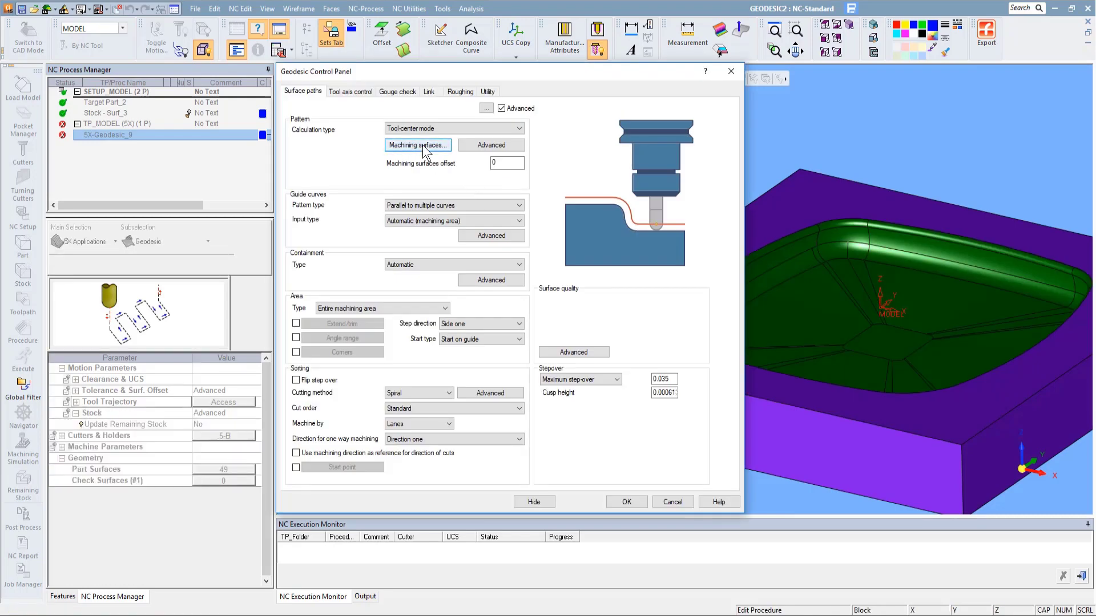
Set the guide curve pattern type to Parallel to multiple curves and the area type to Entire machining area
left_click(441, 206)
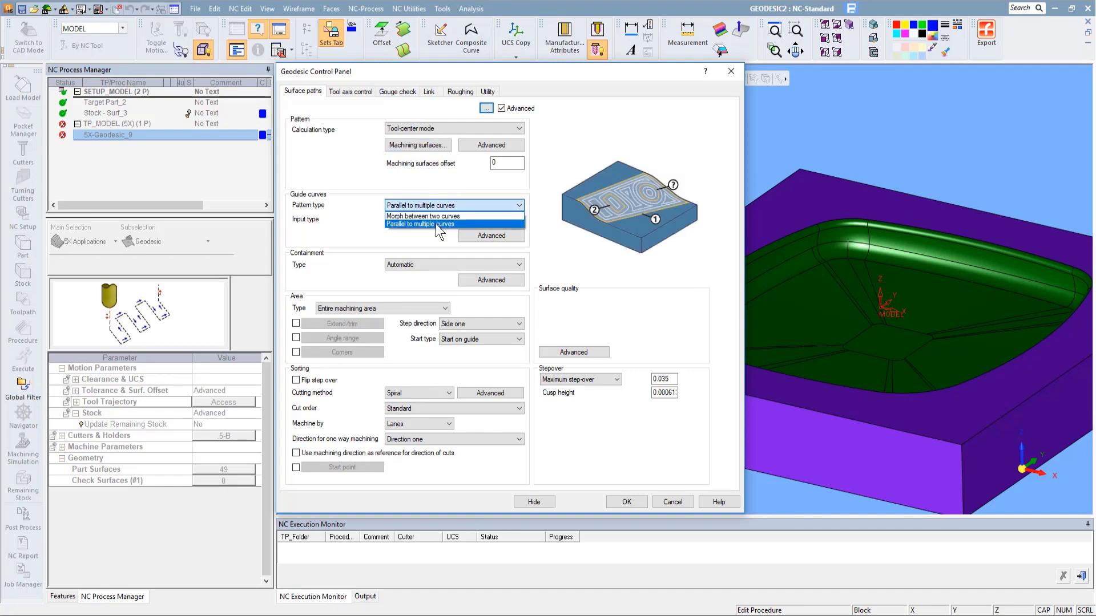
left_click(436, 224)
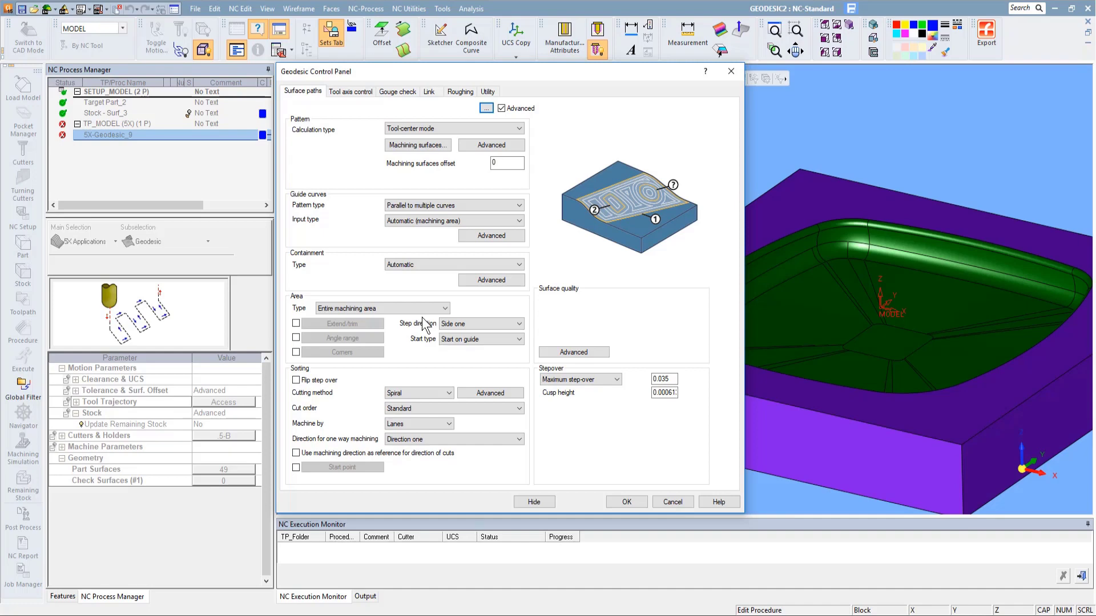
left_click(395, 310)
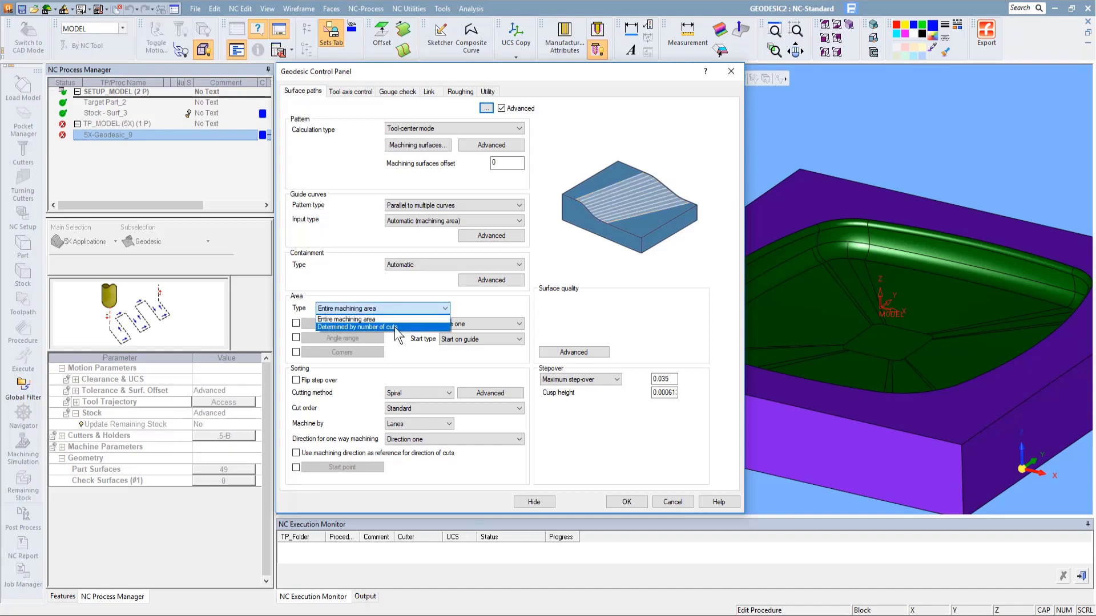
left_click(395, 319)
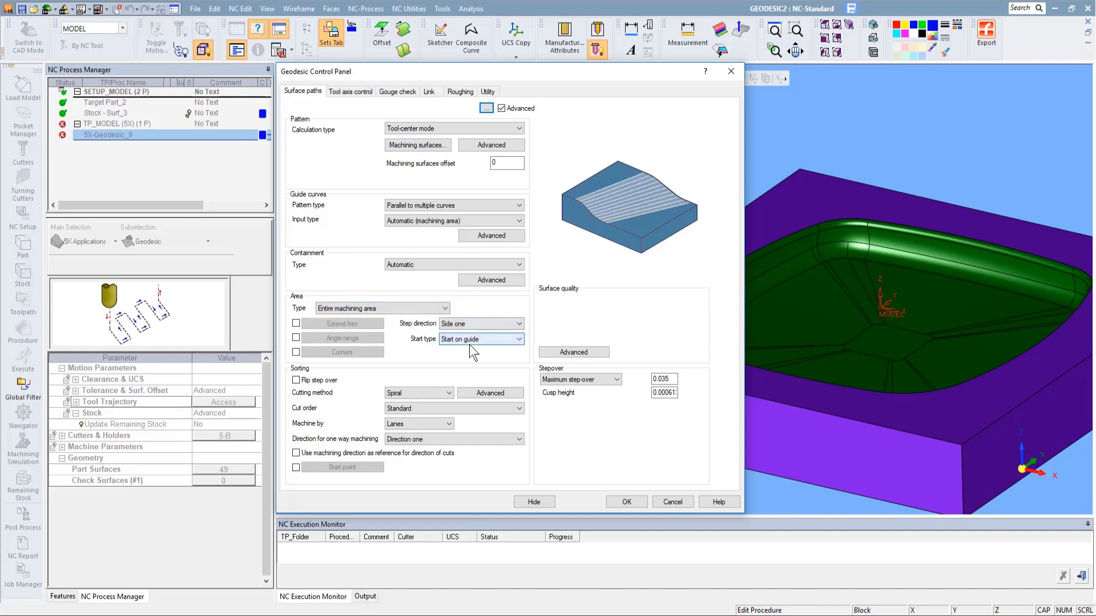
Keep the cutting method set to Spiral and the maximum step-over at 0.035
left_click(443, 393)
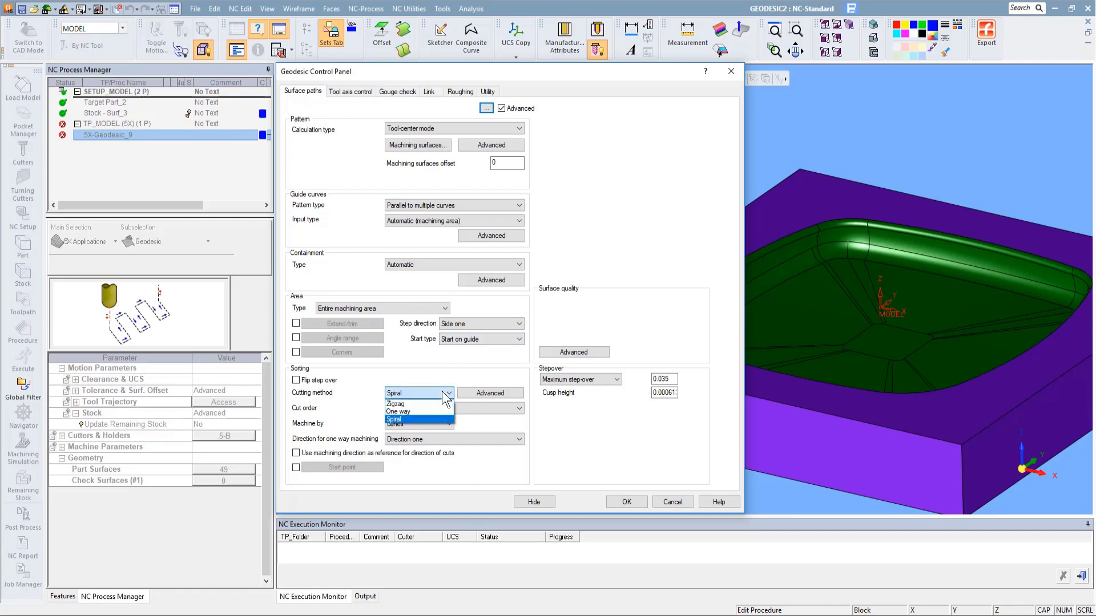
left_click(416, 418)
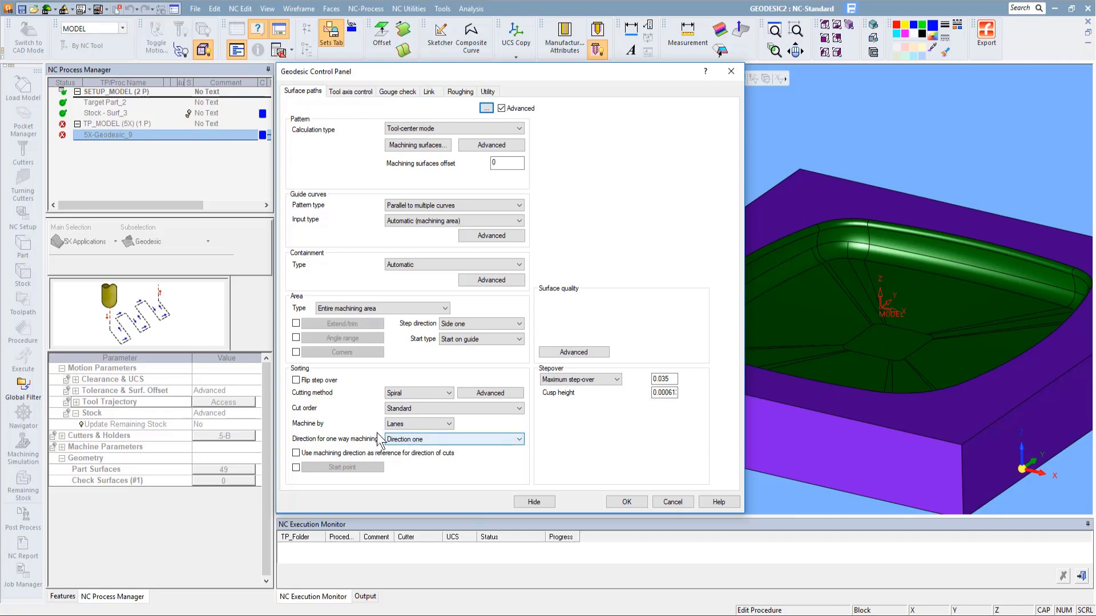
left_click(664, 379)
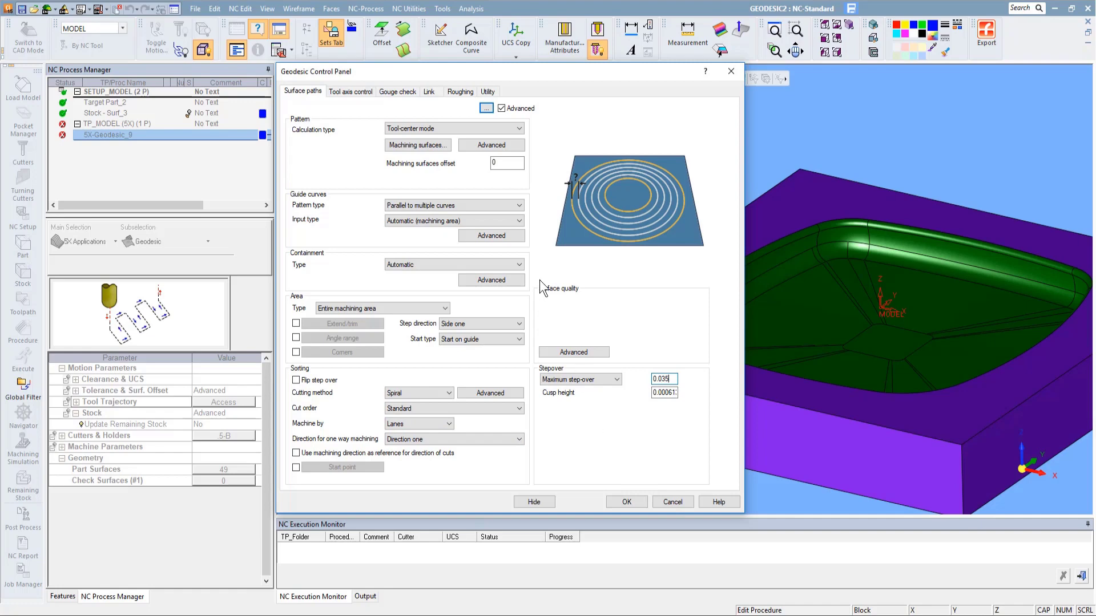
In the tool axis control settings, keep the tool axis not tilted and normal to the surface
left_click(356, 93)
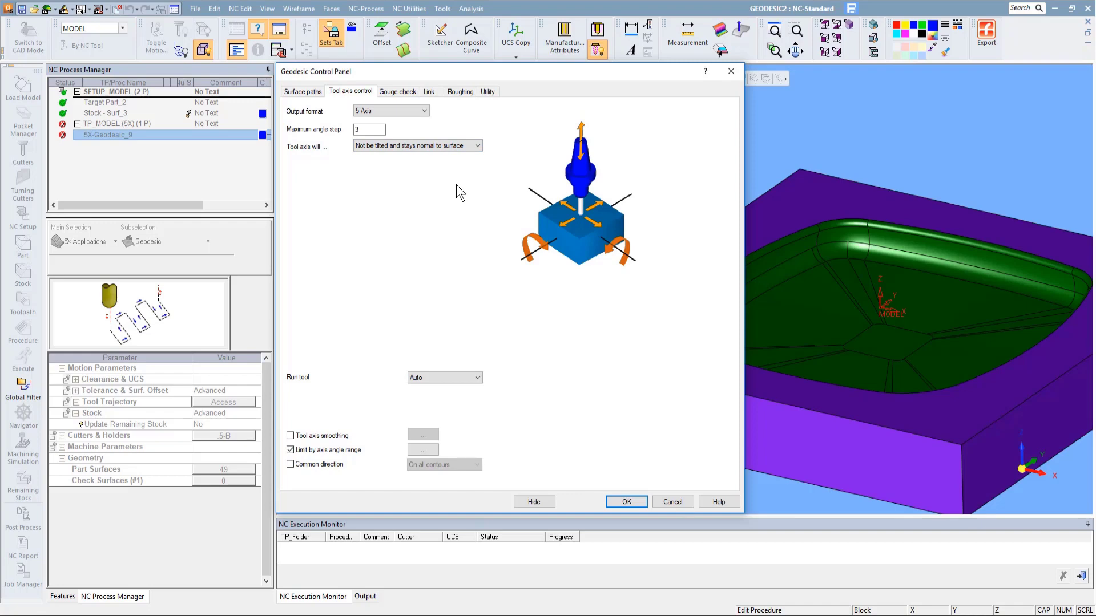
left_click(471, 147)
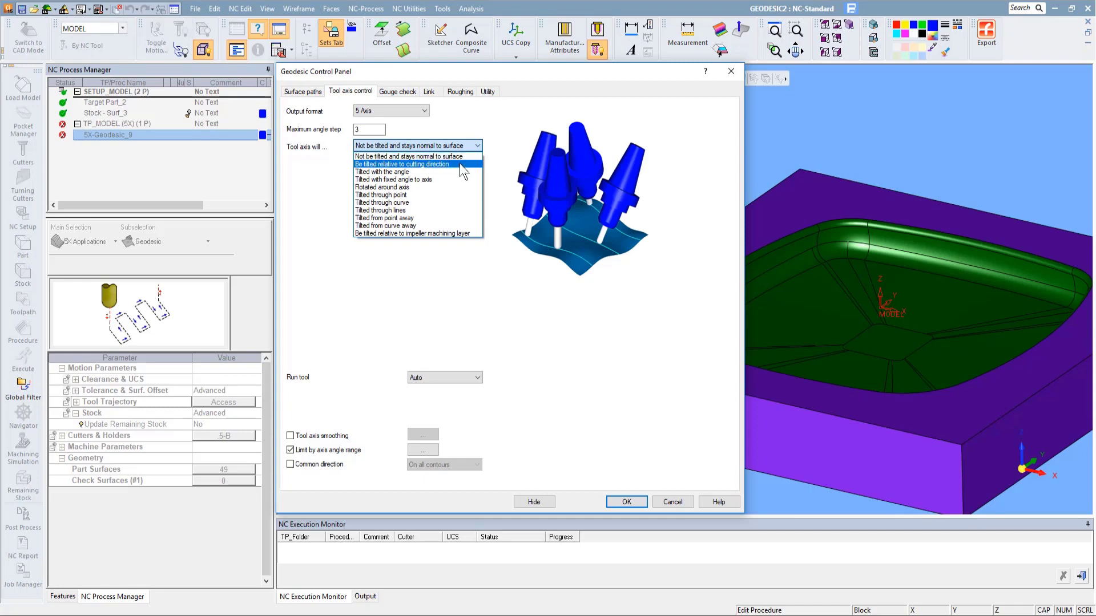
left_click(432, 156)
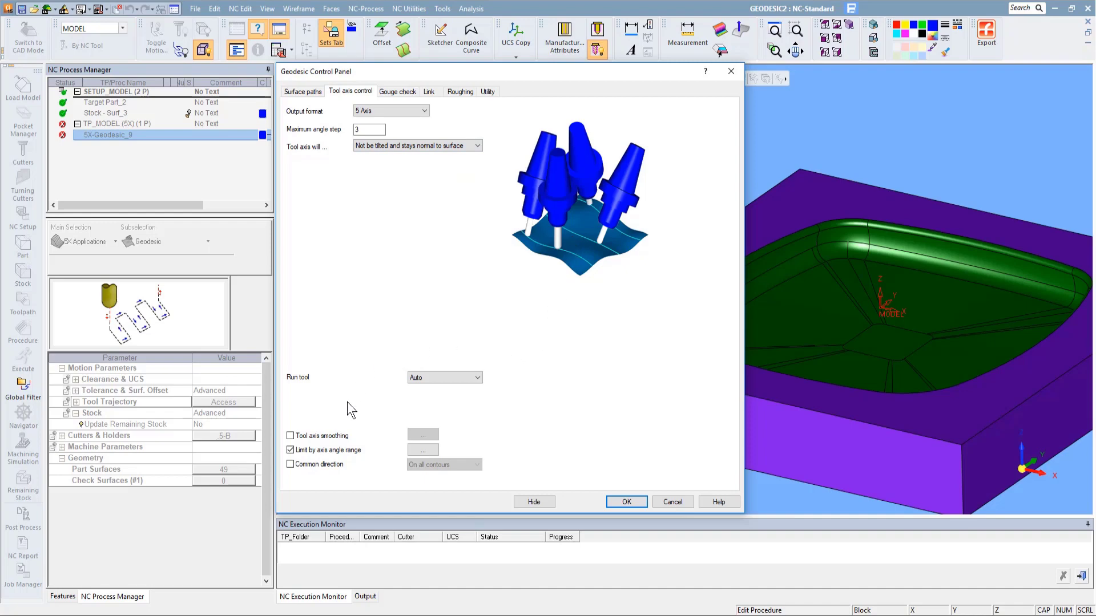
Limit the tool axis angle range with a conical limit around the Z-axis, setting w2 to 50
left_click(291, 451)
left_click(292, 451)
left_click(425, 451)
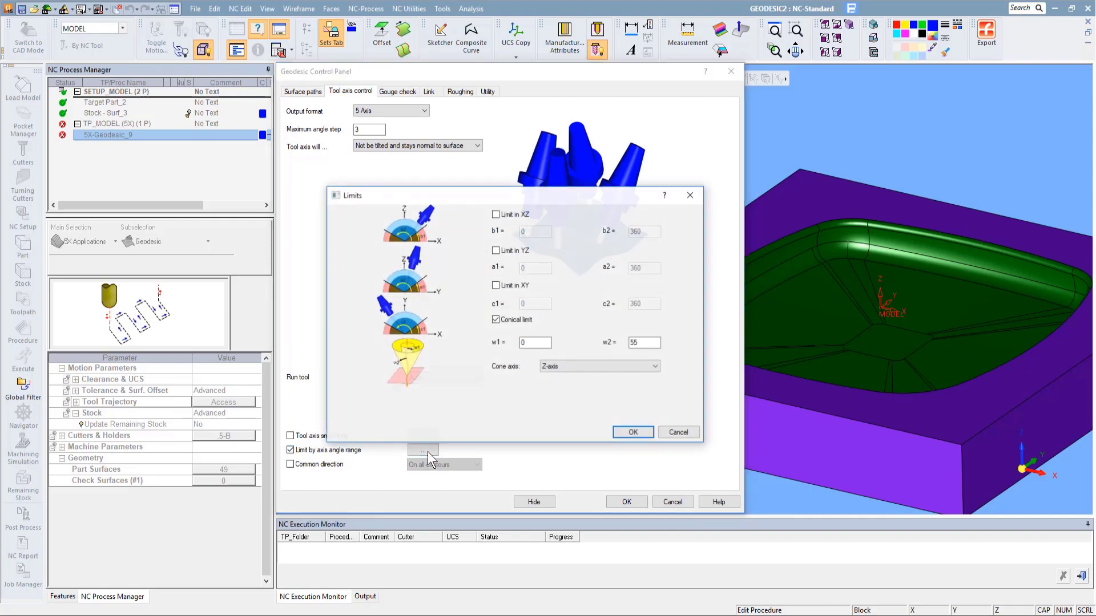
left_click(499, 320)
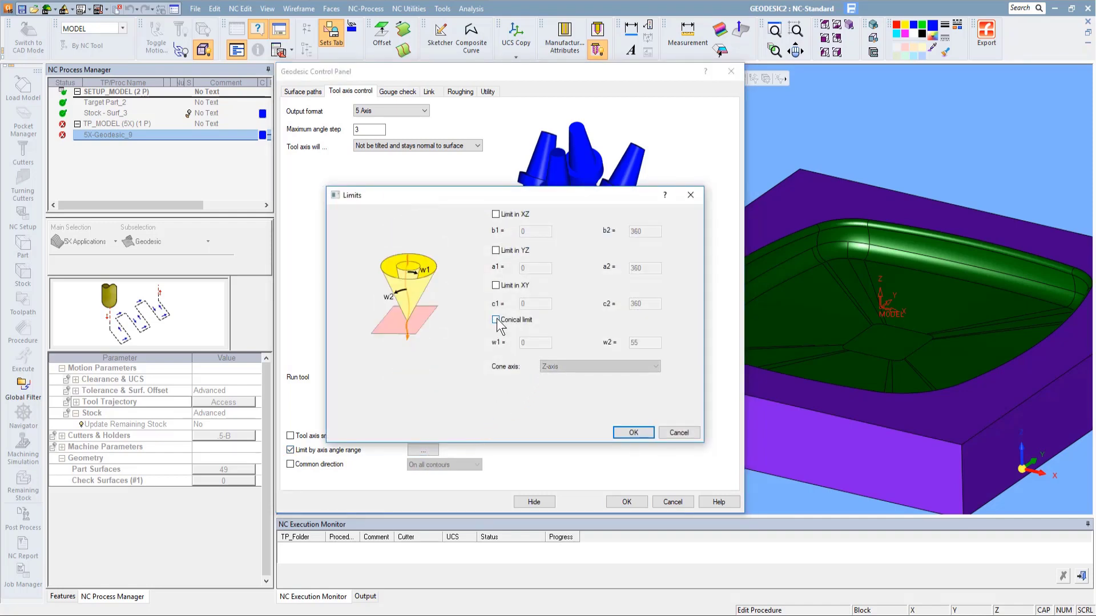
left_click(496, 320)
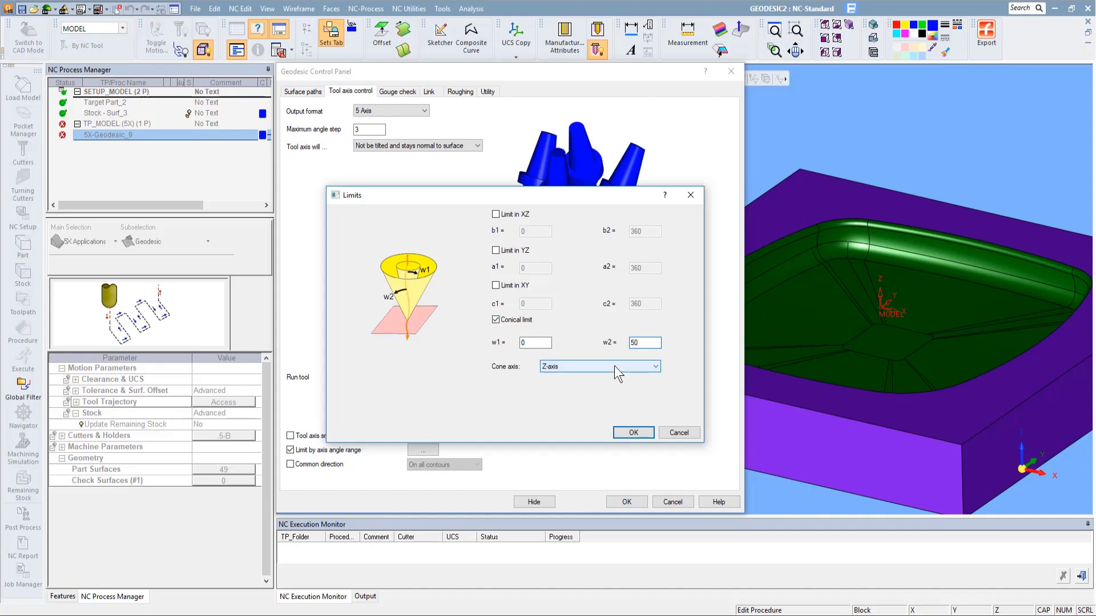
left_click(615, 367)
left_click(614, 367)
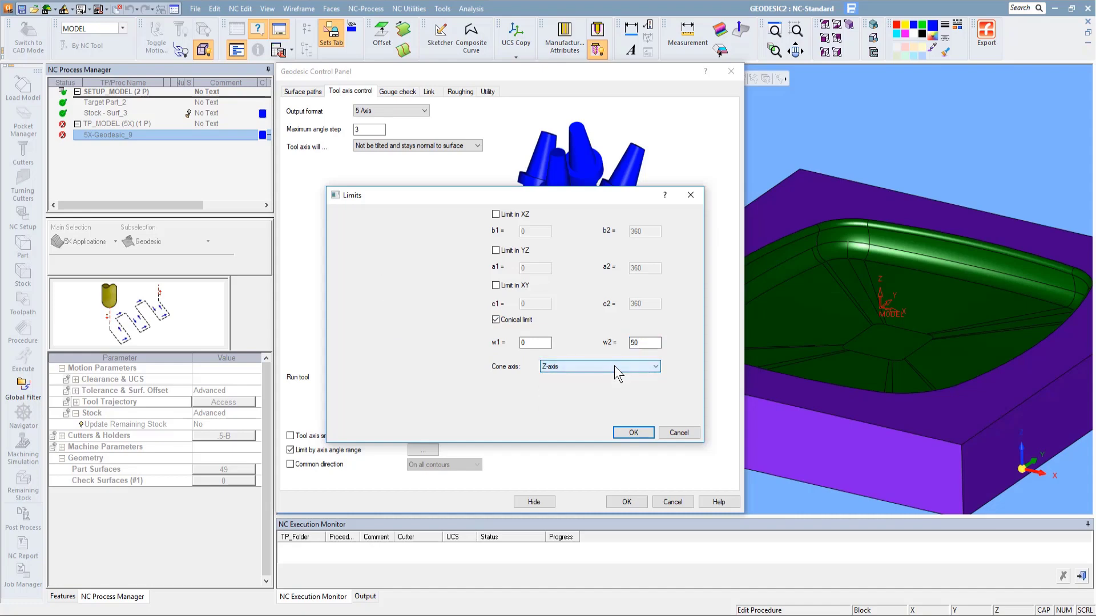
left_click(631, 432)
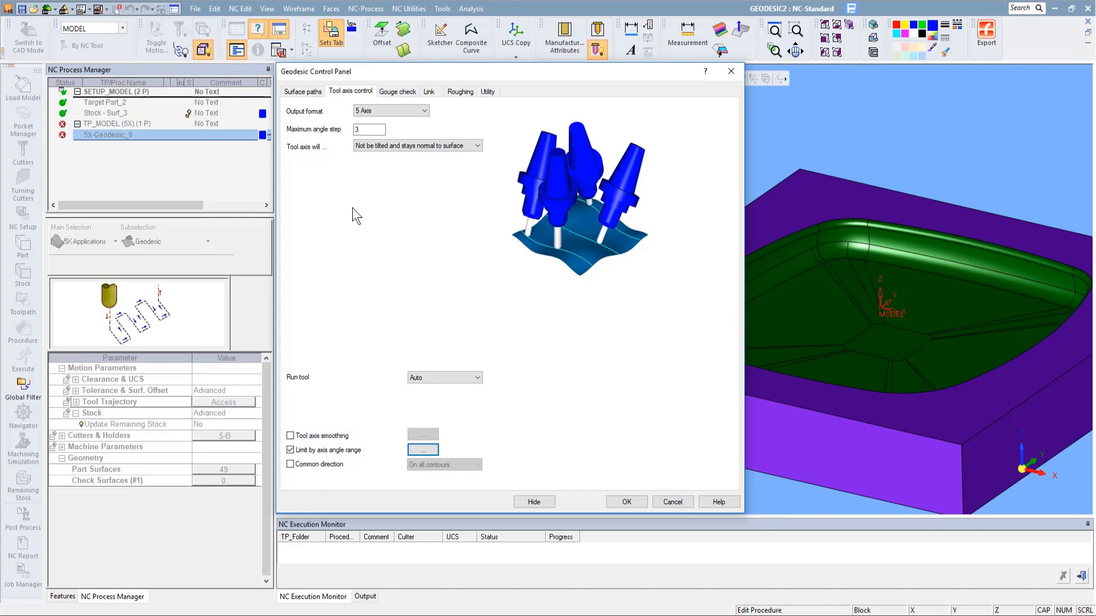
In the first gouge check, use the Tilt tool strategy with the Automatic option
left_click(387, 93)
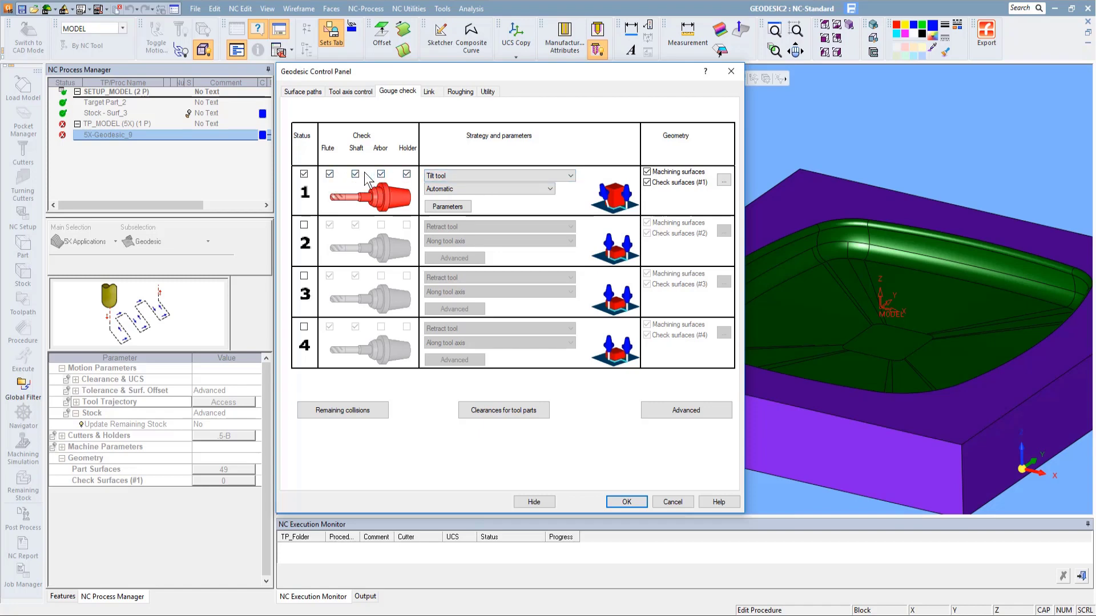
left_click(537, 176)
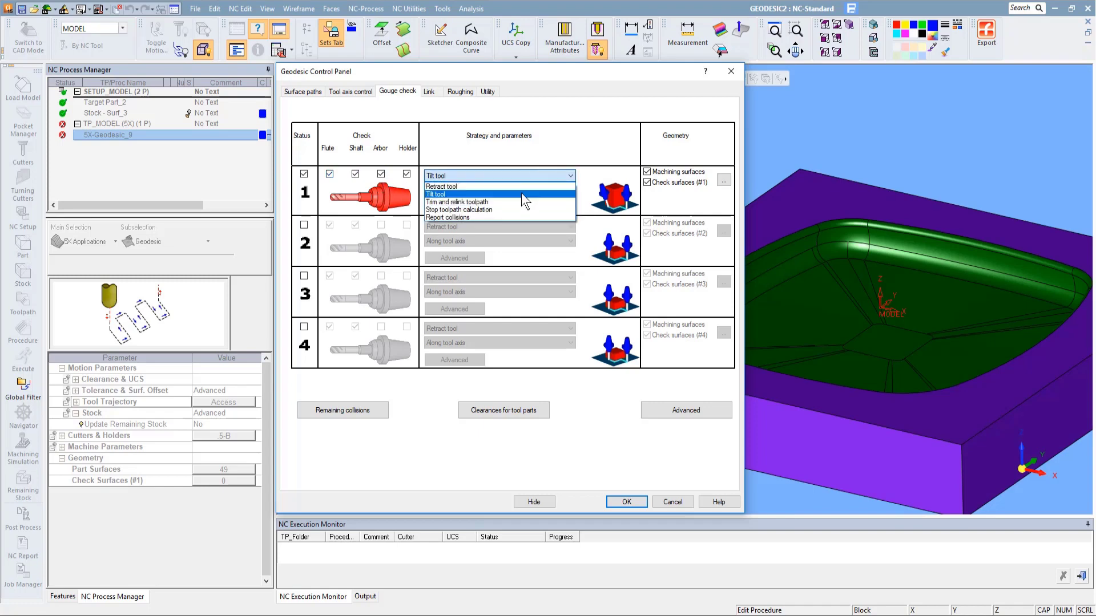
left_click(522, 194)
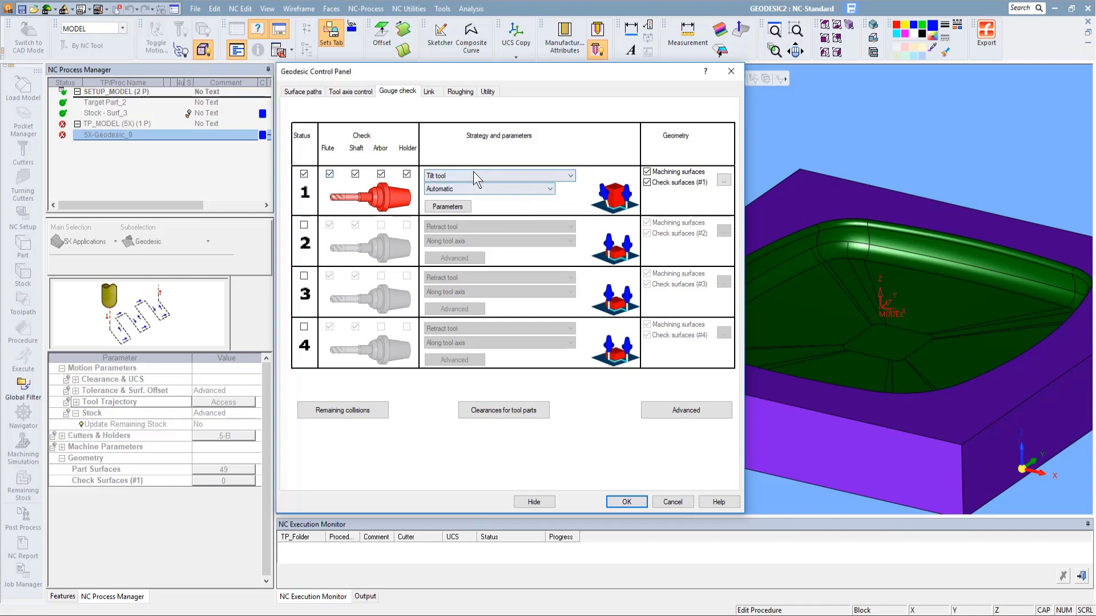
left_click(505, 190)
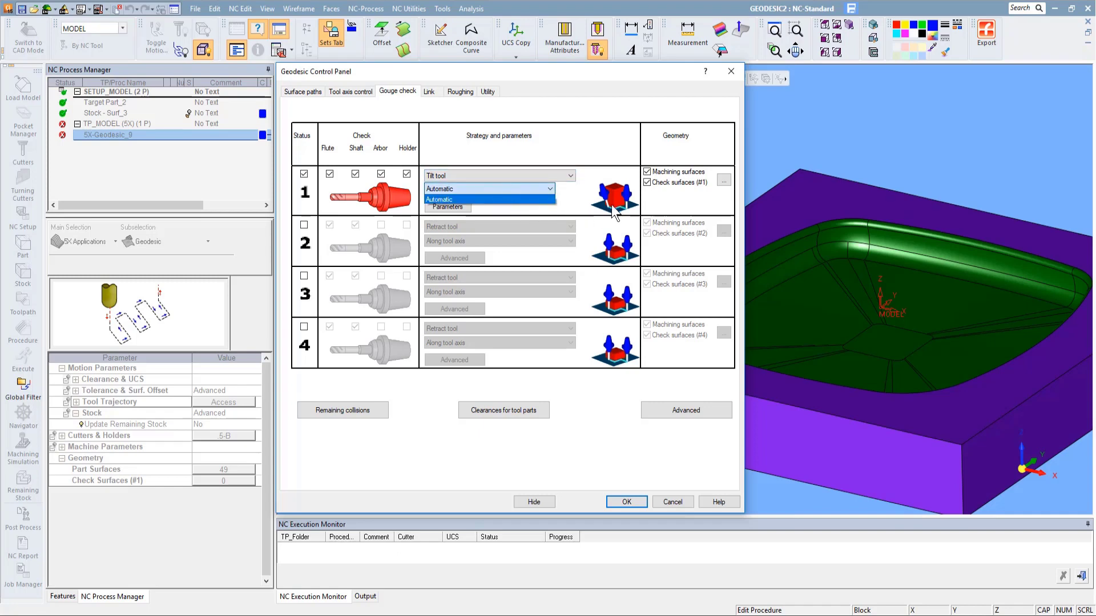
left_click(650, 203)
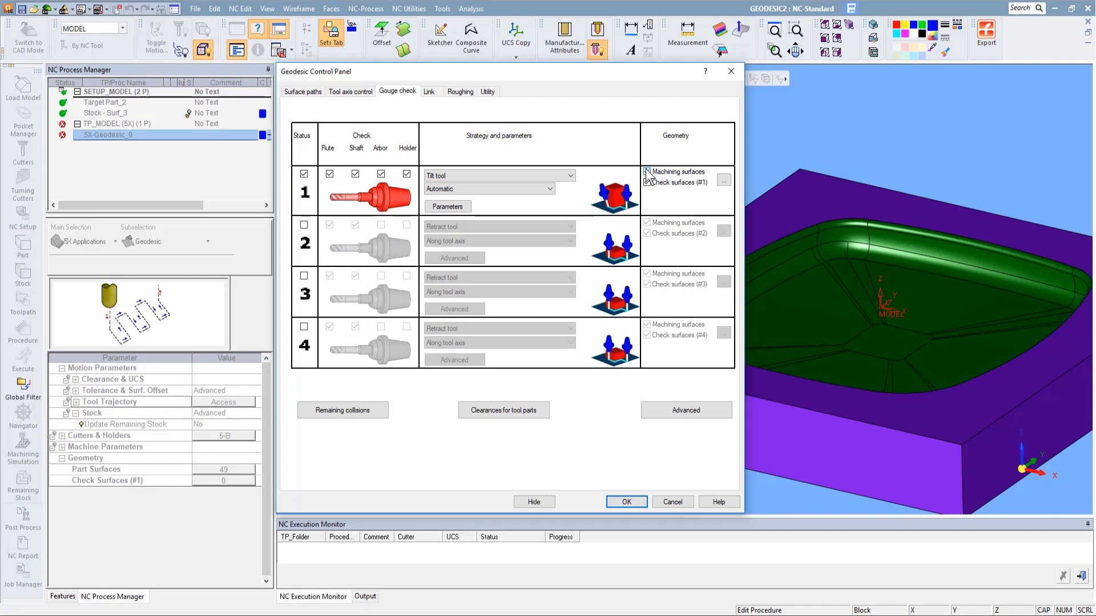
Define the block's top face as the check surface for the first gouge check
left_click(724, 182)
left_click(765, 237)
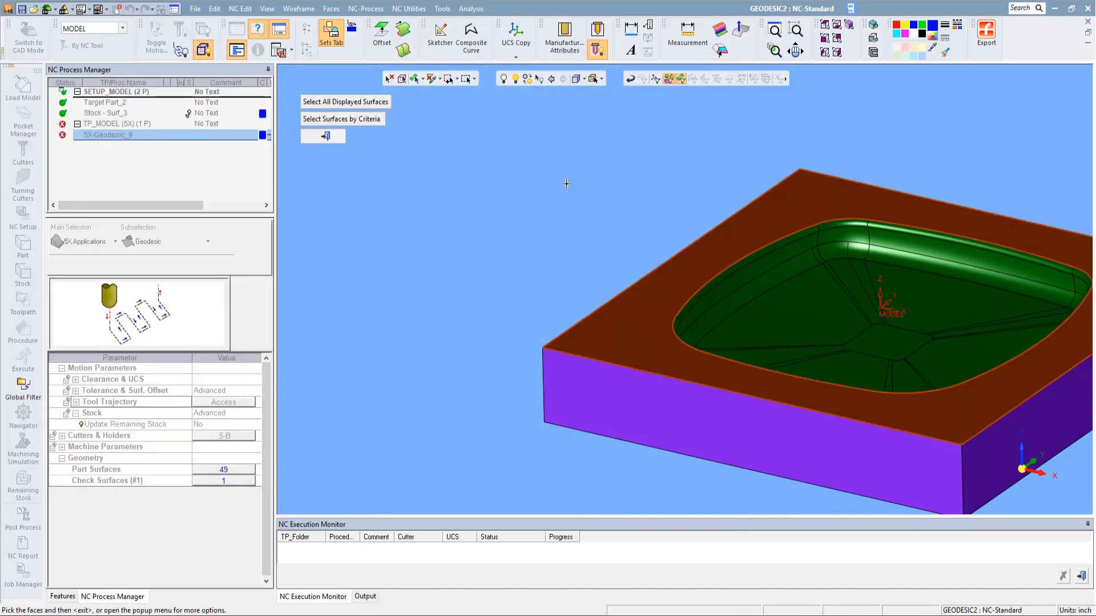
middle_click(569, 183)
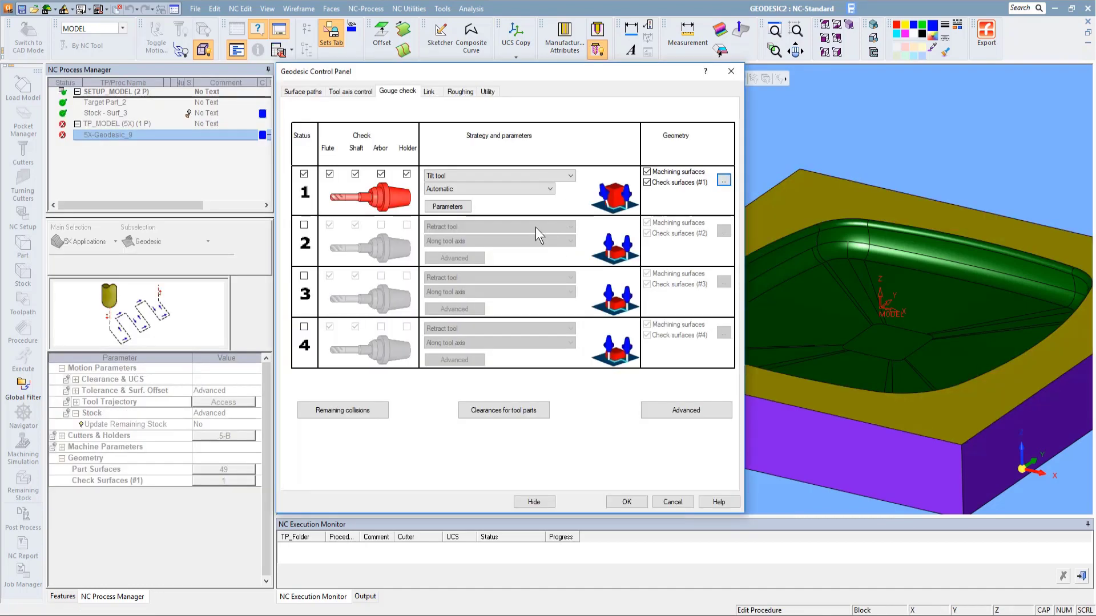
Accept the geodesic trajectory settings, then save and calculate the procedure
left_click(621, 500)
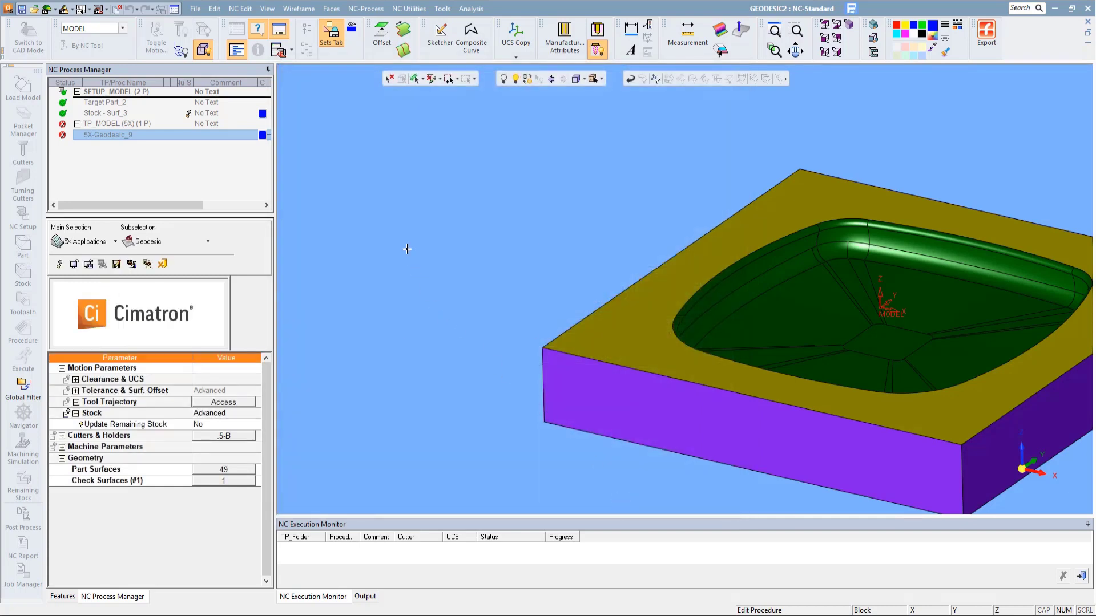
right_click(407, 249)
left_click(425, 285)
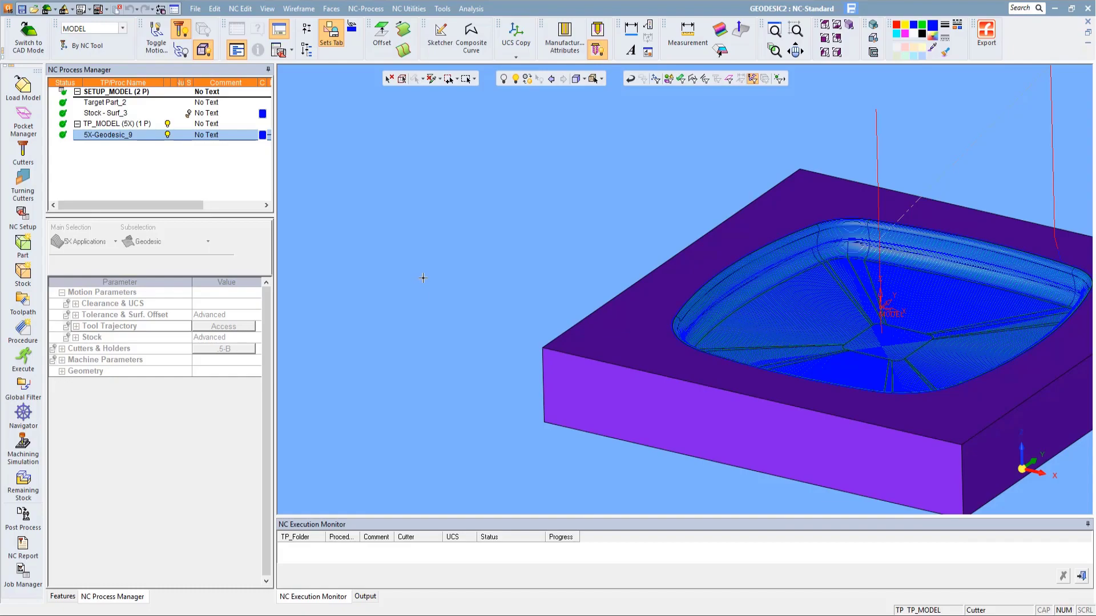
Examine the calculated toolpath in wireframe display, looking from the side at how it follows the undercut pocket wall
left_click(579, 81)
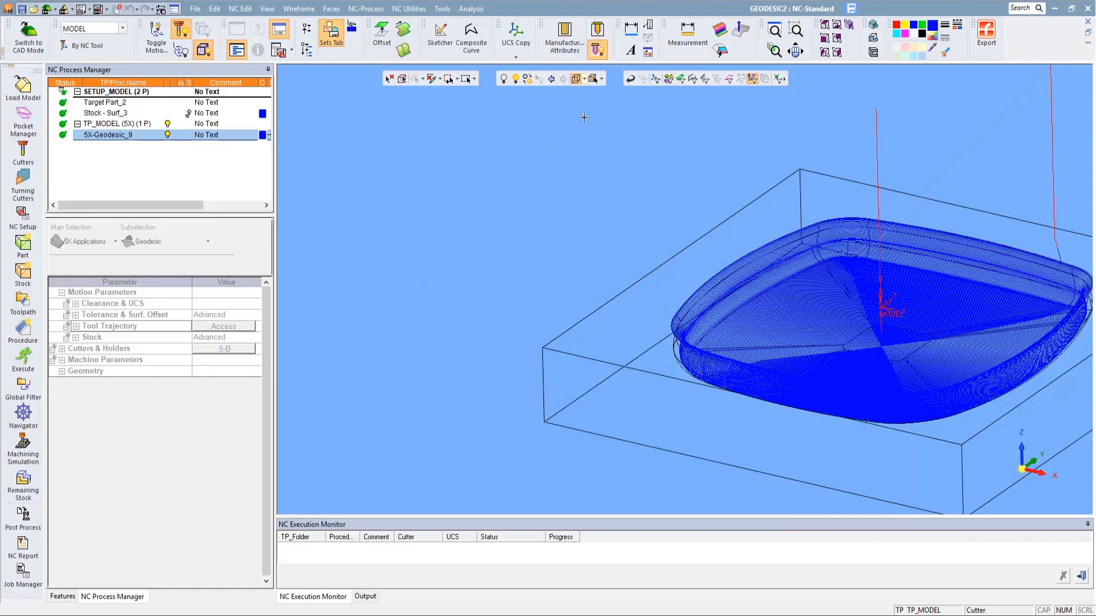
middle_click_drag(764, 303, 602, 287)
scroll(603, 287, "up", 4)
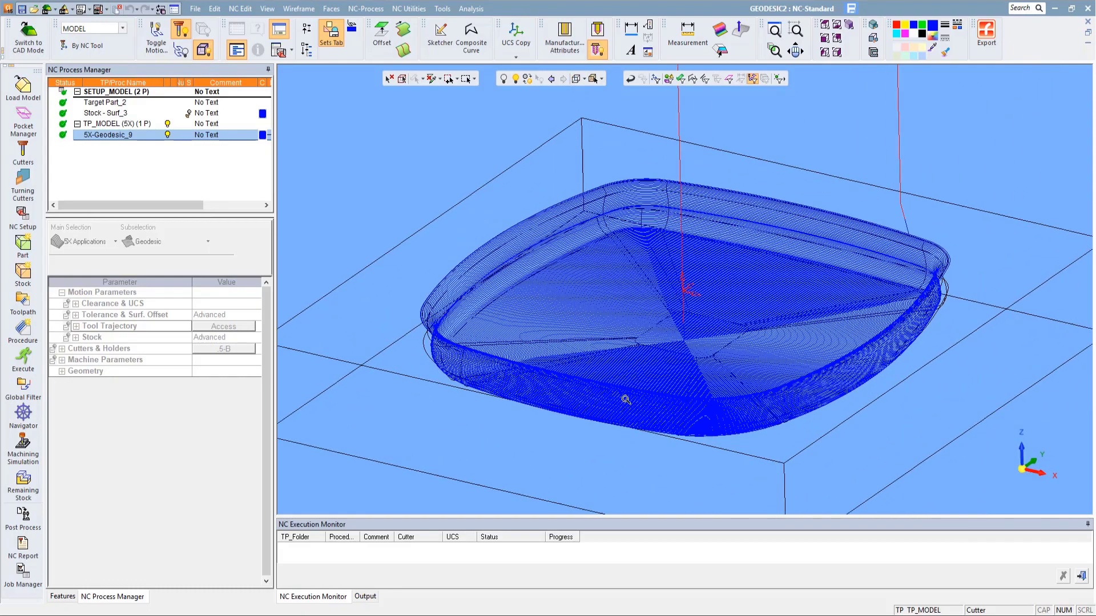
middle_click_drag(630, 346, 634, 317)
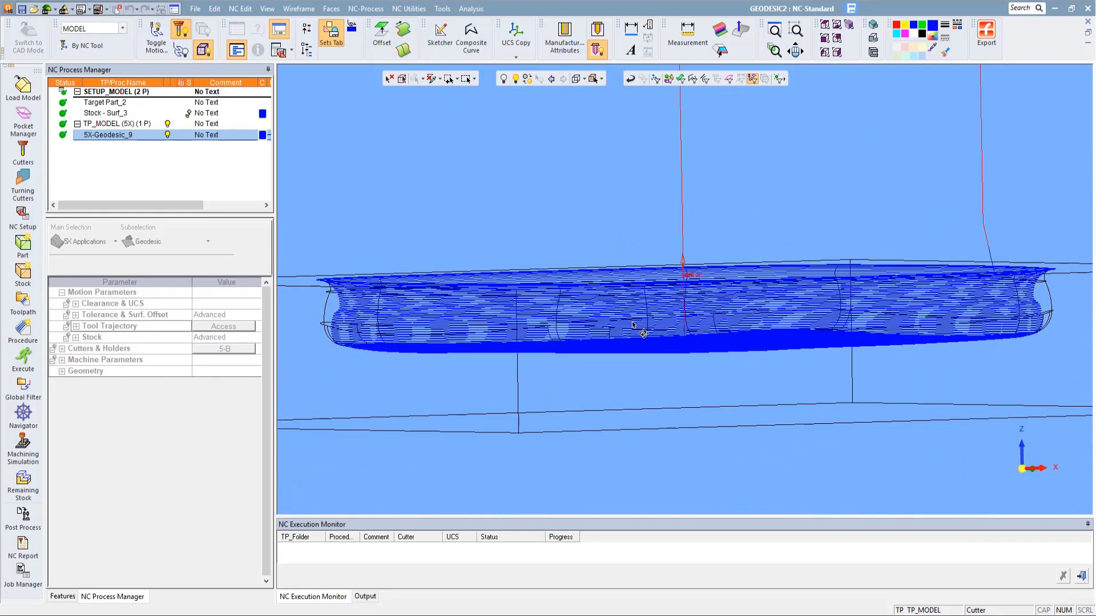
middle_click_drag(838, 337, 675, 331)
scroll(876, 331, "up", 5)
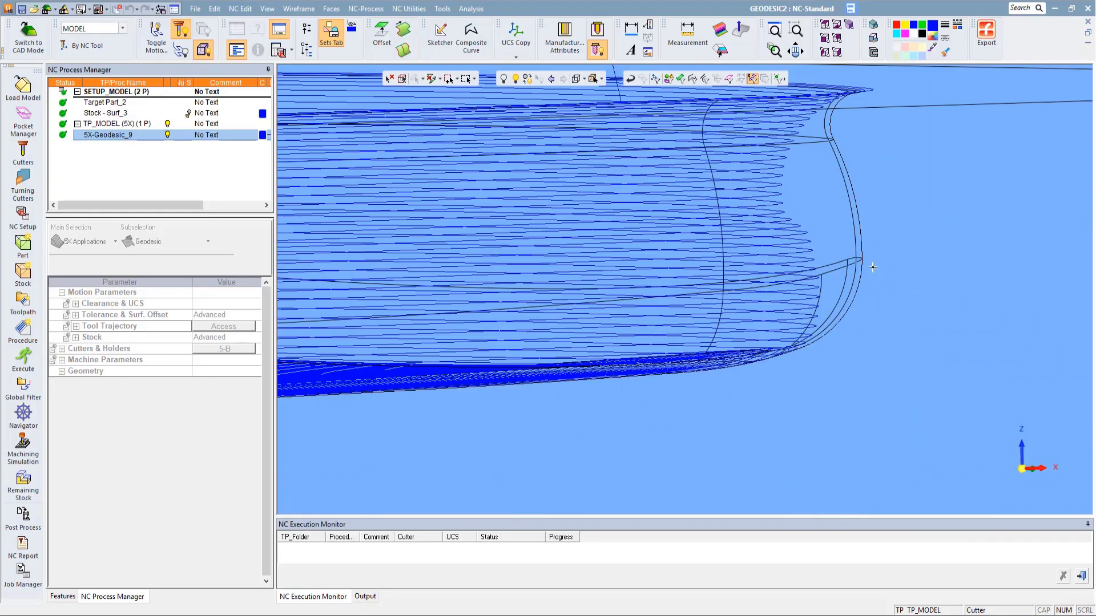
middle_click_drag(818, 216, 851, 125)
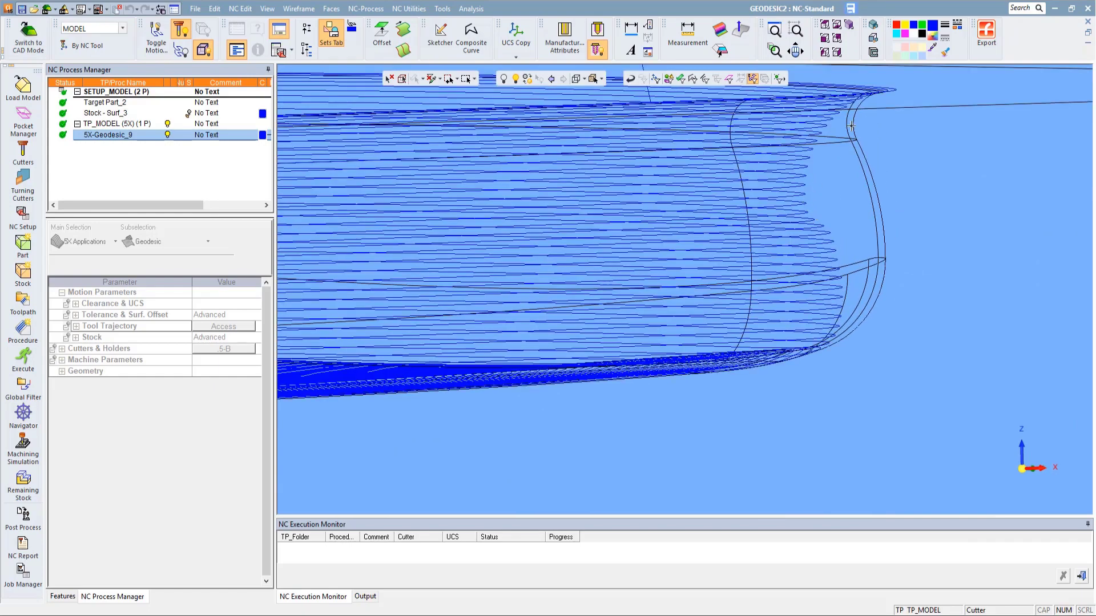
Examine the toolpath pattern at the centre of the pocket floor from above, then restore the shaded overall view
right_click_drag(786, 277, 744, 553, "ctrl")
right_click_drag(611, 215, 611, 380, "ctrl")
middle_click_drag(584, 267, 748, 203, "ctrl")
middle_click_drag(737, 317, 698, 336)
scroll(697, 336, "up", 5)
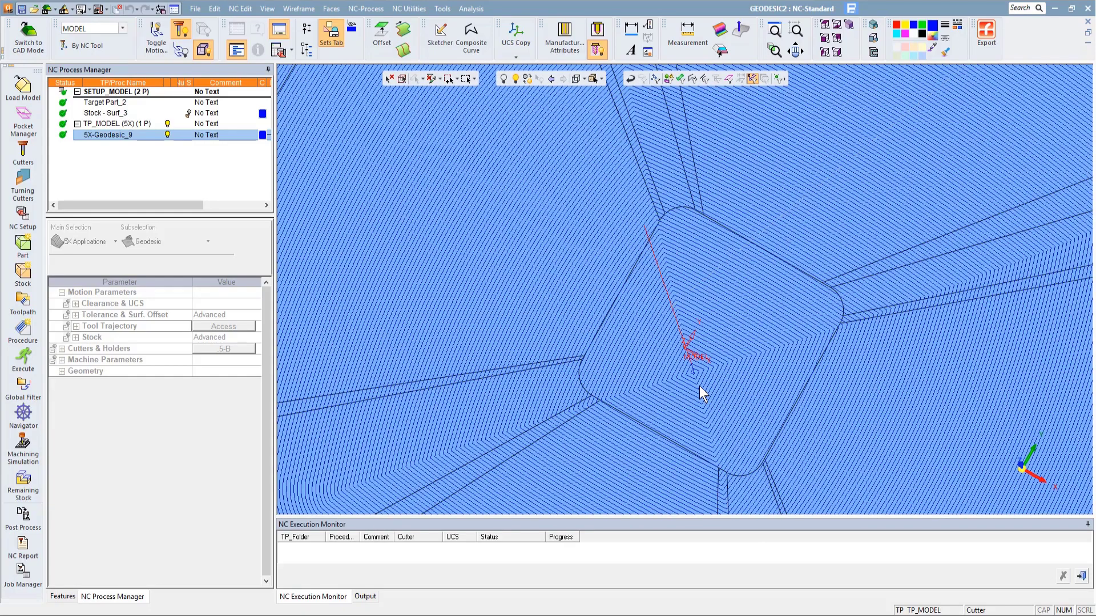
scroll(702, 394, "down", 6)
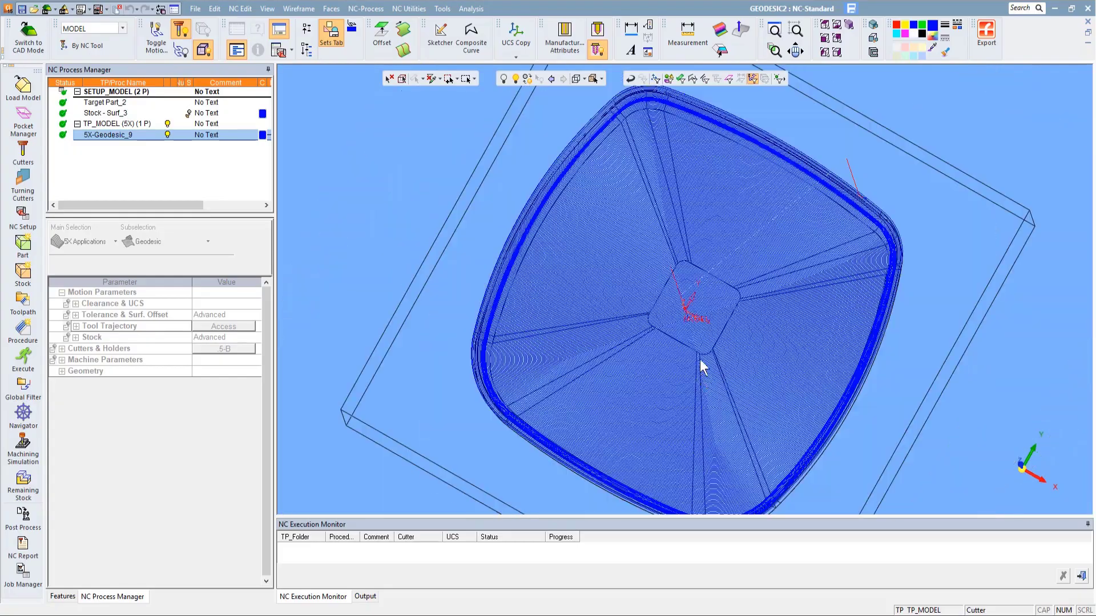
middle_click_drag(700, 359, 707, 286)
scroll(691, 325, "up", 3)
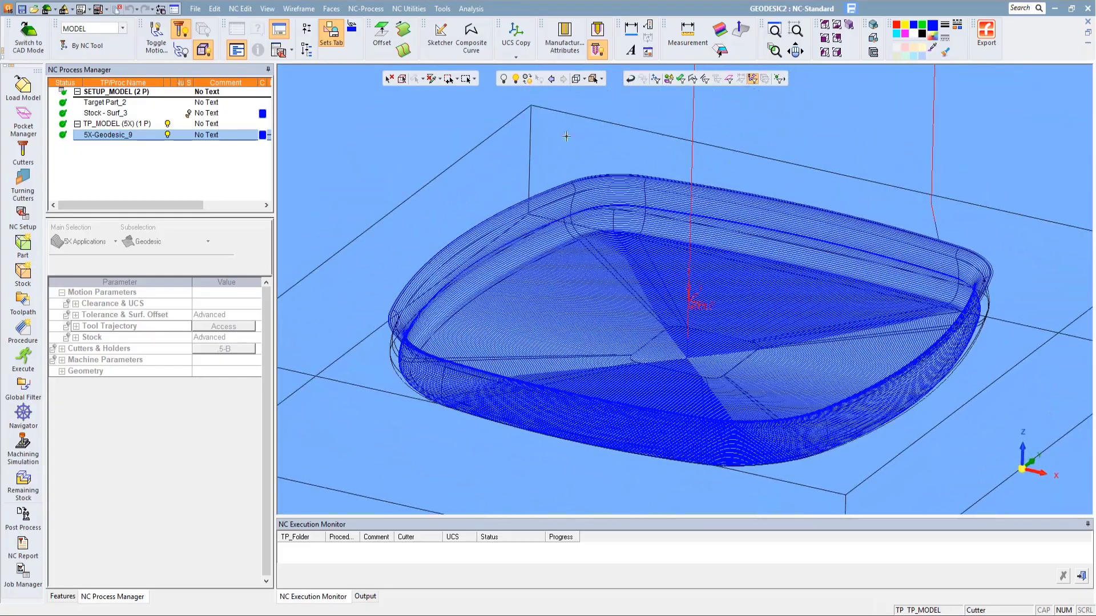
left_click(577, 78)
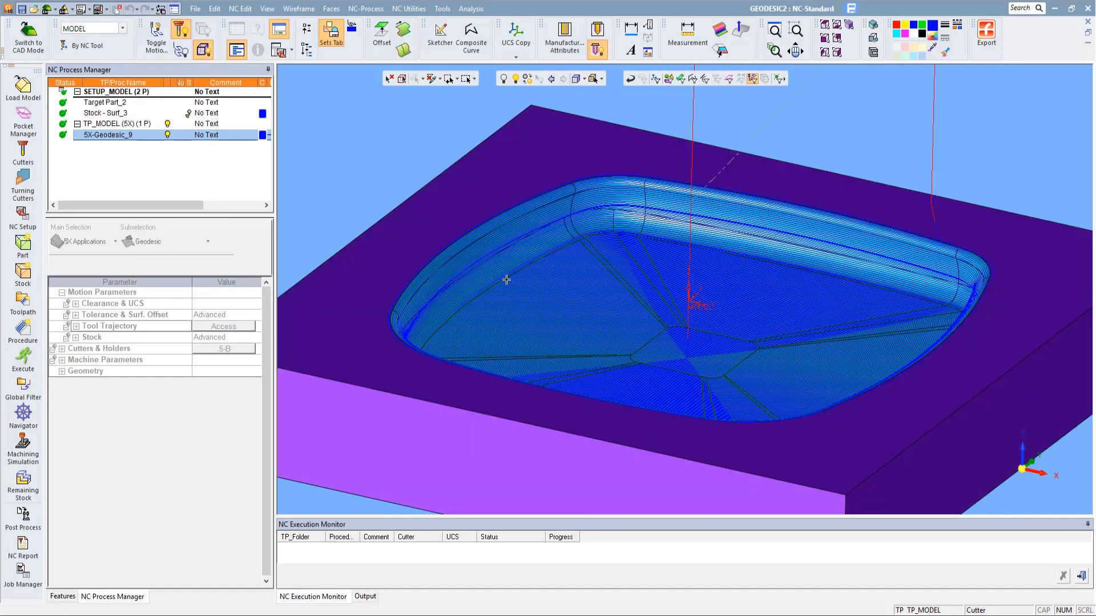
scroll(506, 279, "down", 3)
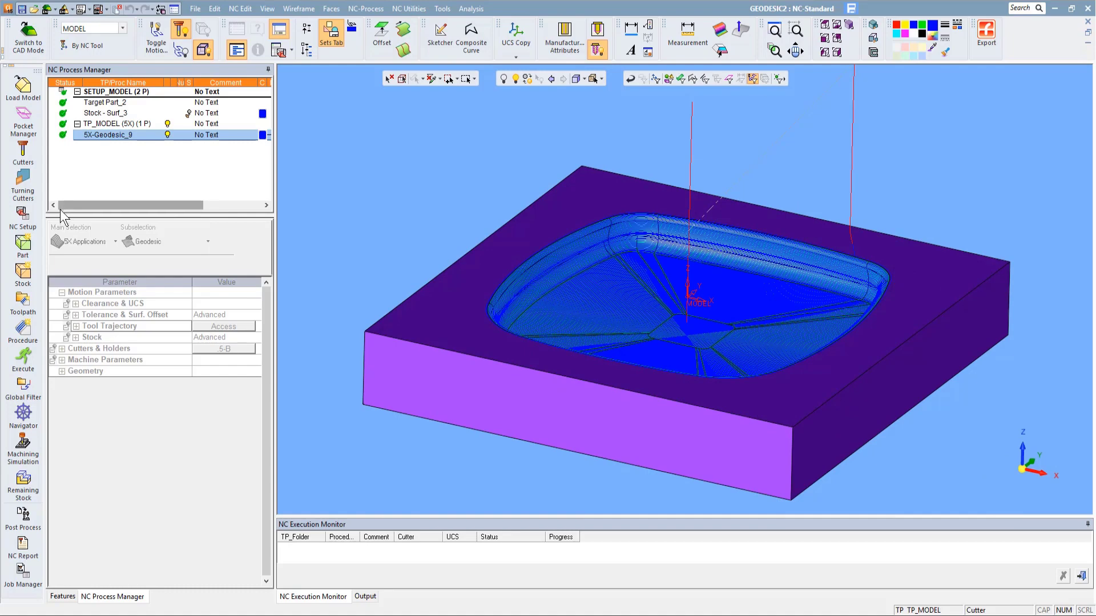
Start Machining Simulation for the geodesic procedure and play the cutter motion, pausing and resuming it along the way
left_click(29, 453)
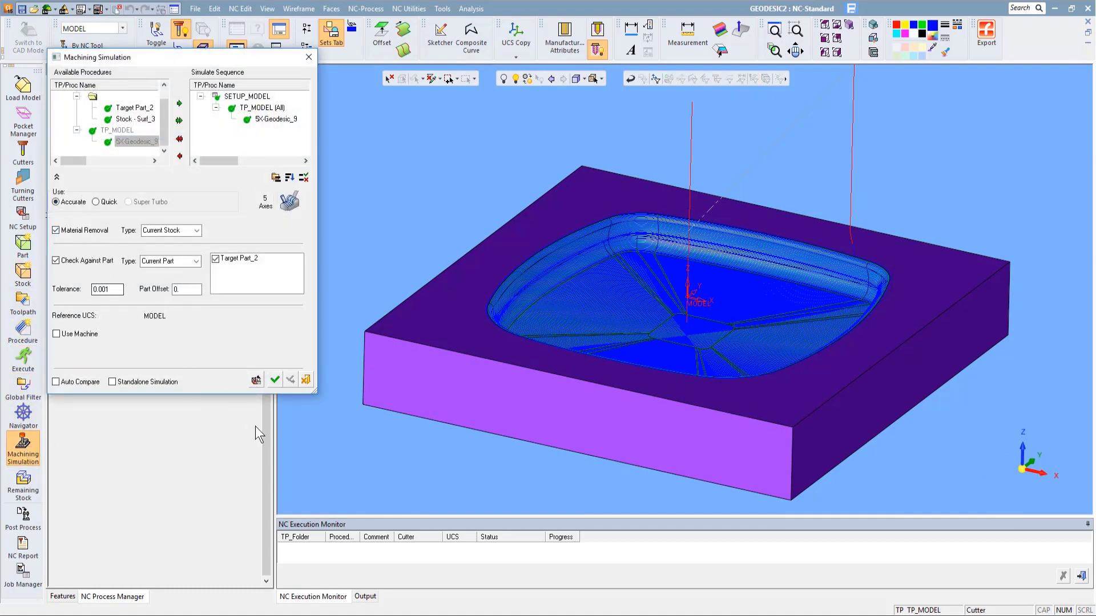
left_click(274, 379)
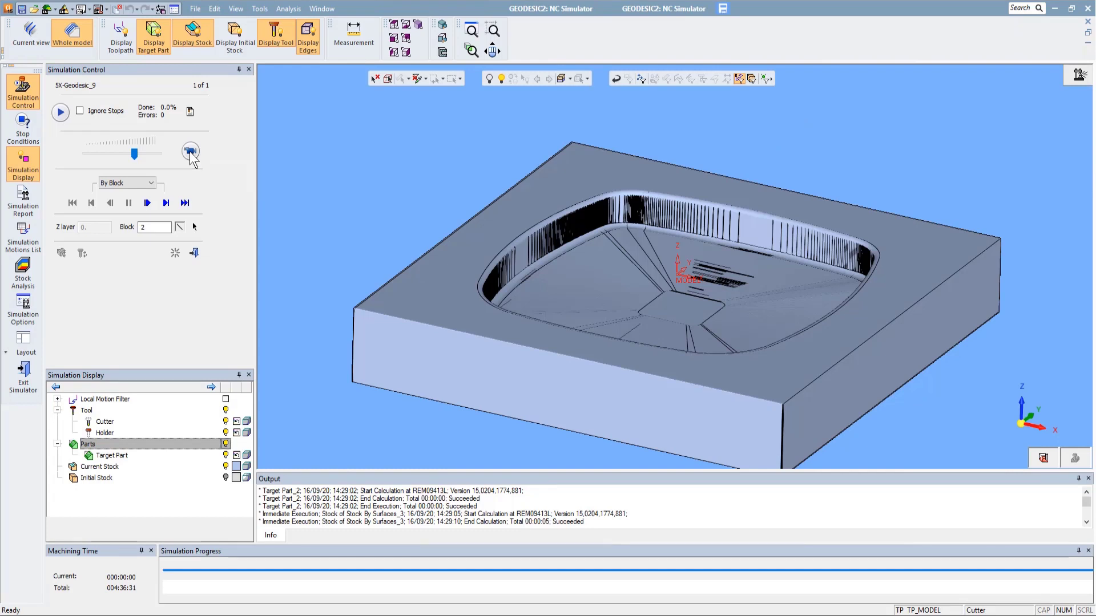
left_click(191, 151)
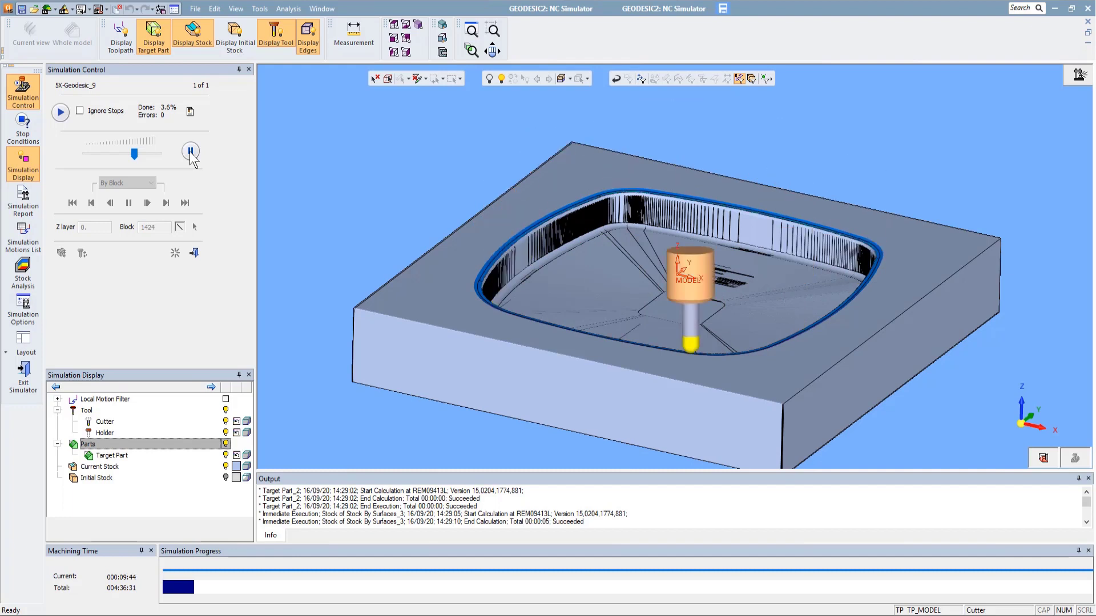
left_click(191, 152)
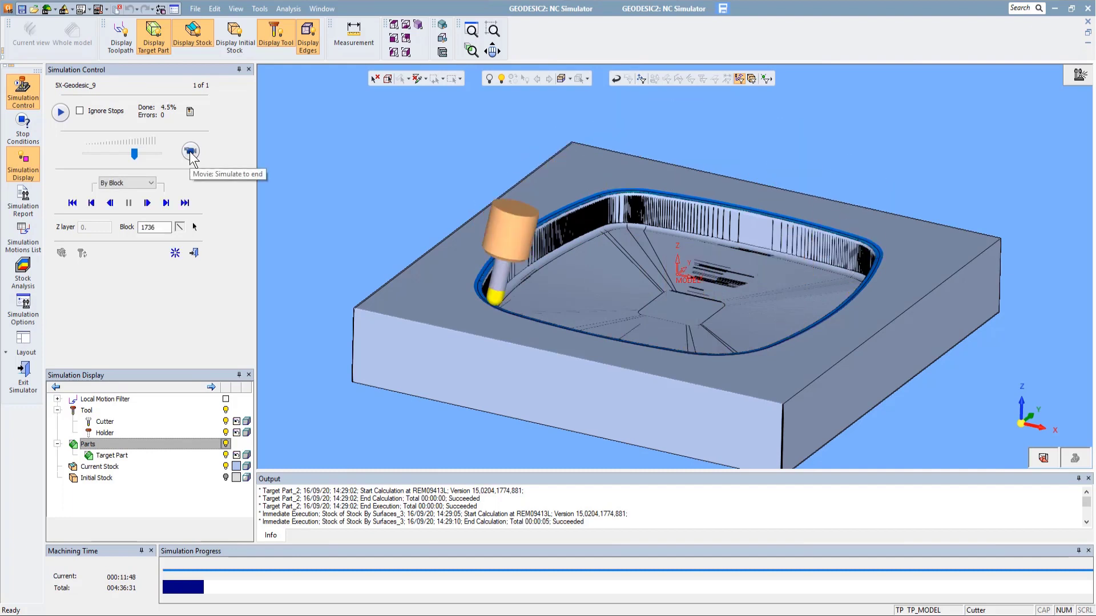
left_click(190, 152)
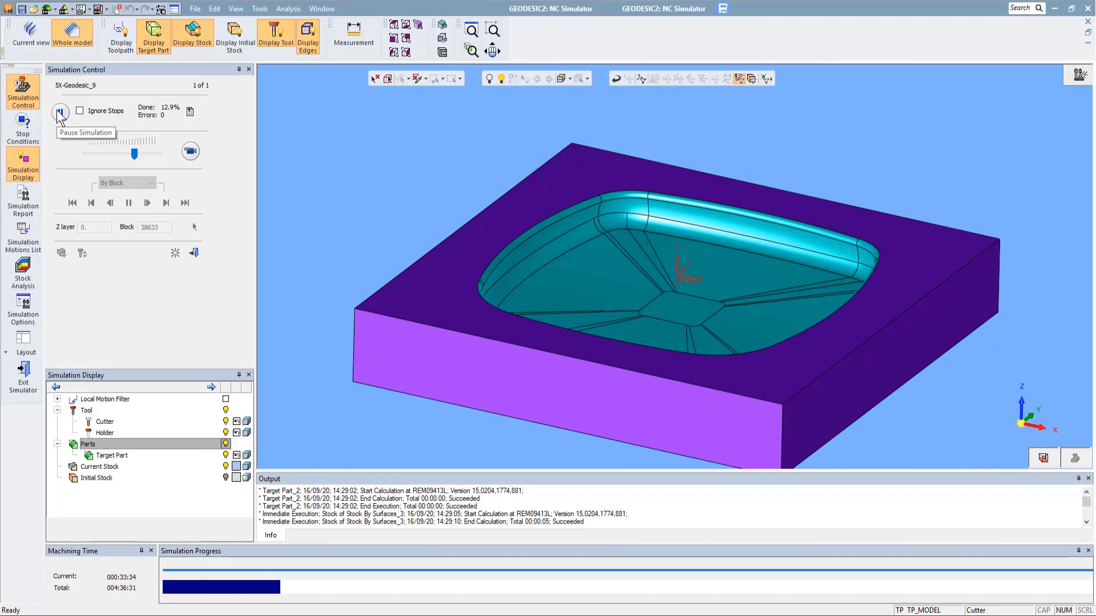
Pause the machining simulation and examine the machined undercut wall around the cutter up close
left_click(60, 112)
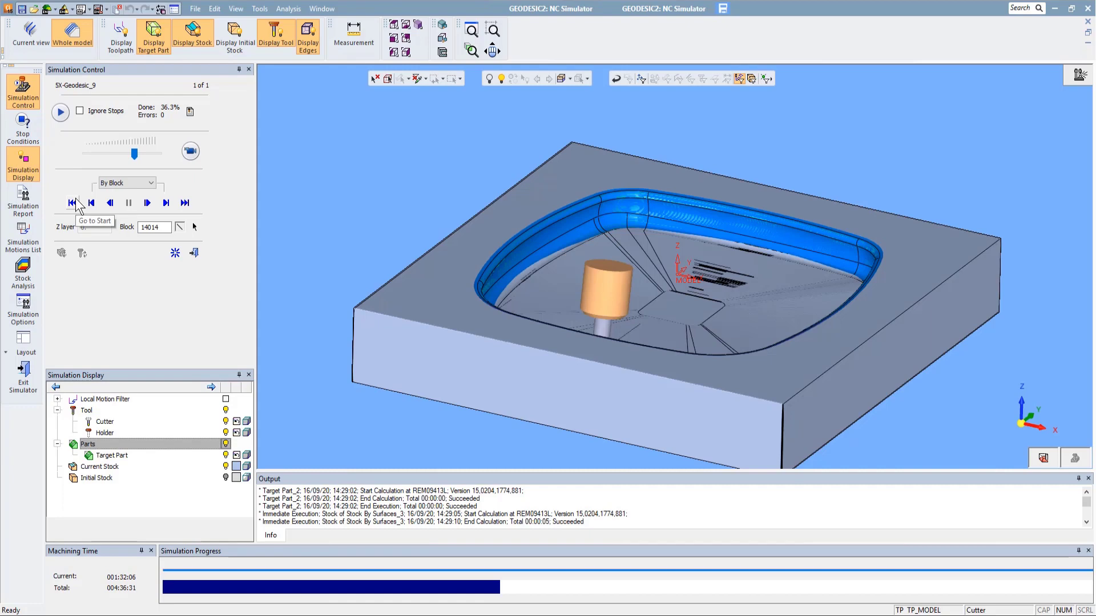
scroll(616, 154, "up", 5)
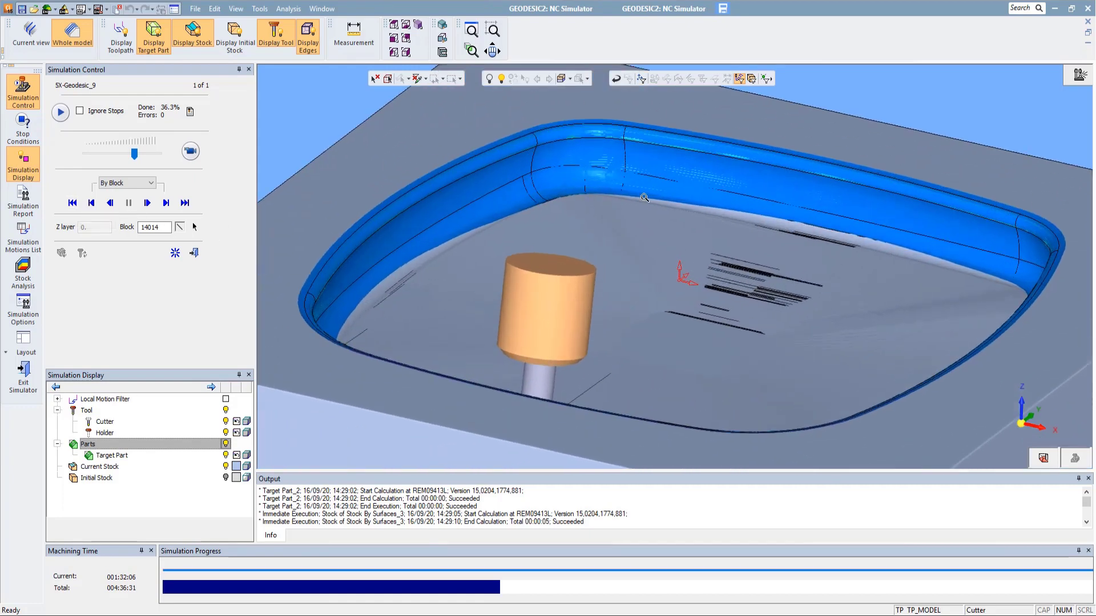
middle_click_drag(524, 228, 634, 277)
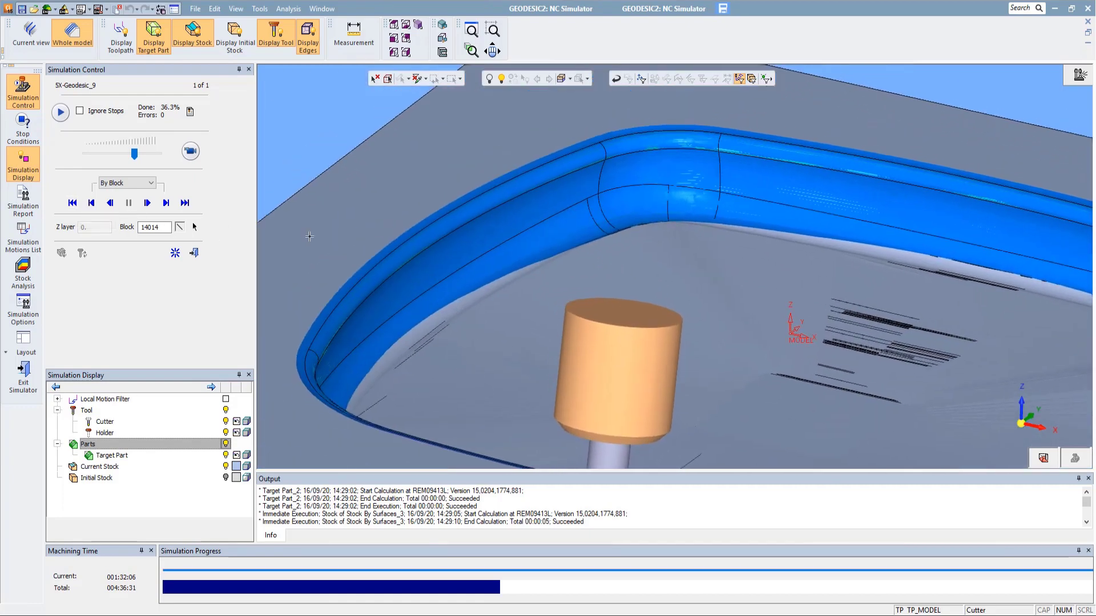
Resume the simulation in dynamic view, follow the cutter along the undercut wall from several angles, and pause it
left_click(190, 151)
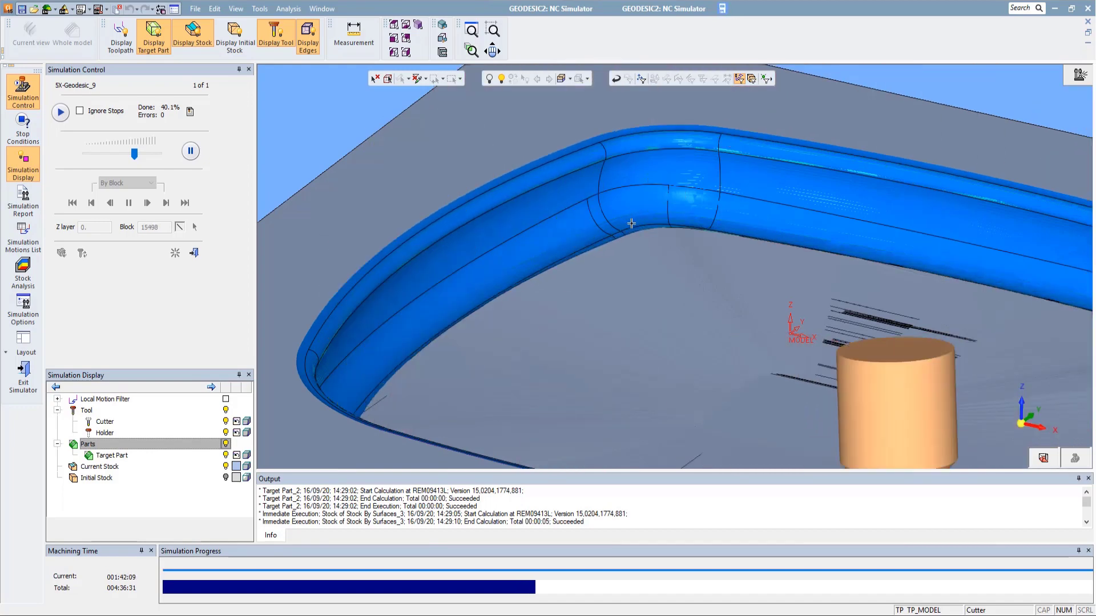
scroll(689, 209, "down", 4)
middle_click_drag(728, 286, 650, 375)
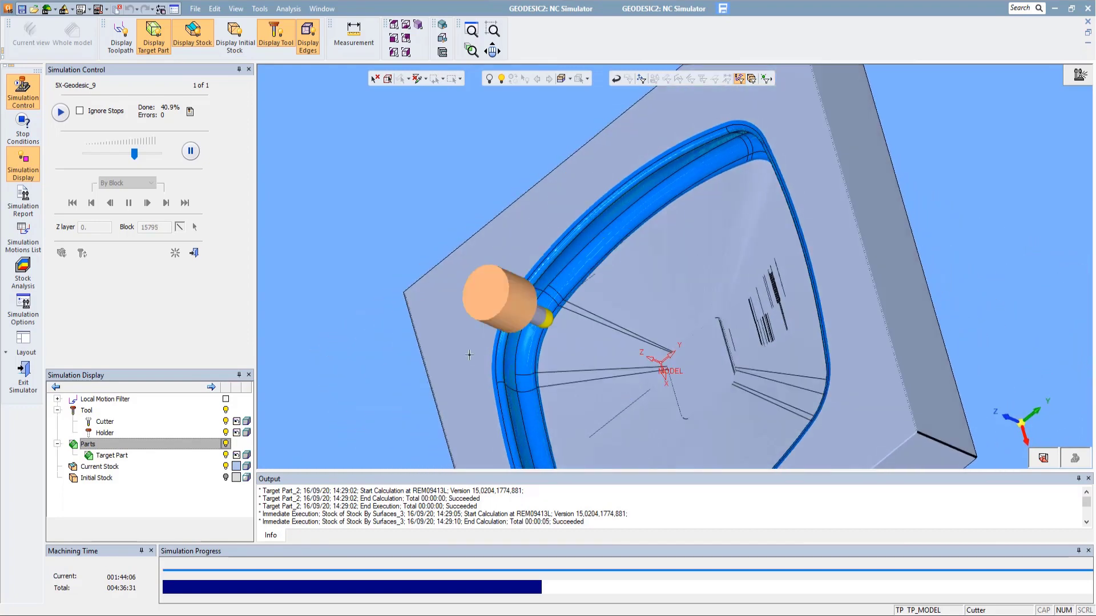
scroll(473, 352, "up", 4)
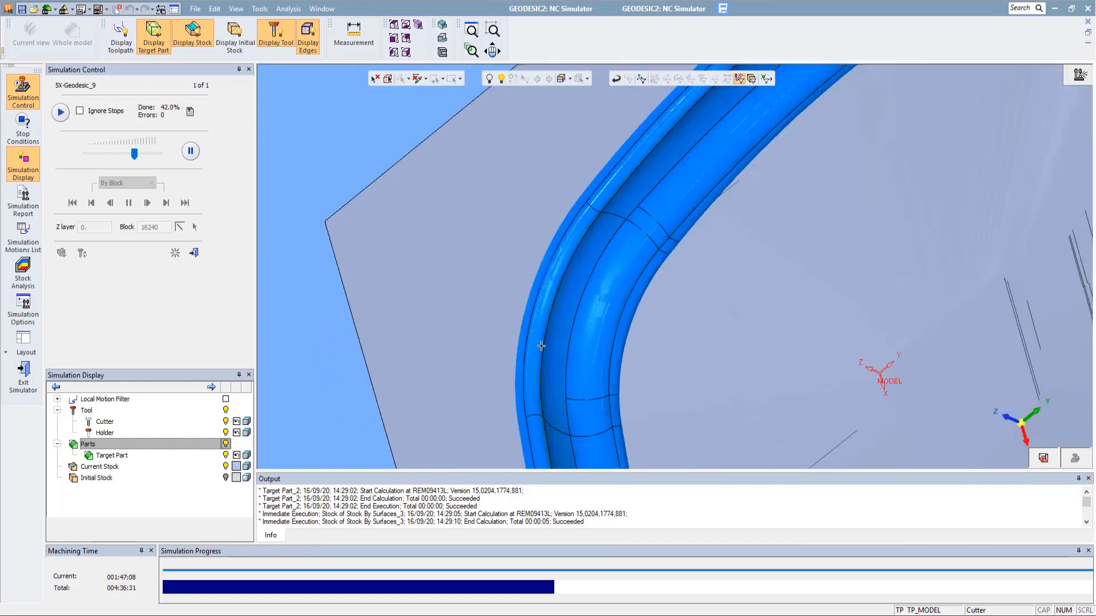
middle_click_drag(732, 256, 653, 285)
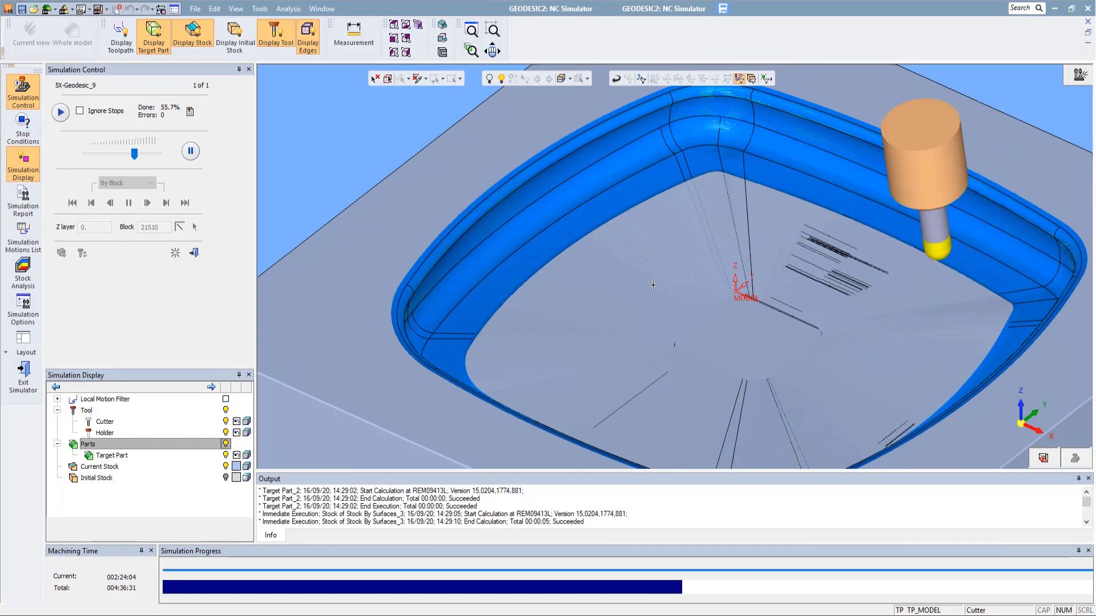
left_click(193, 156)
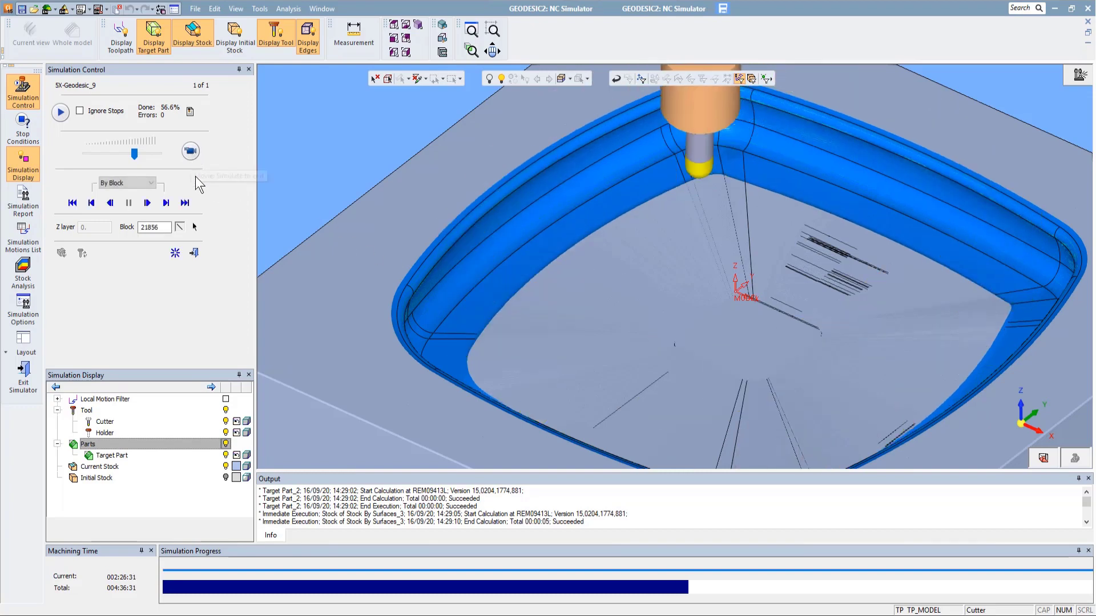
Exit the simulator, discarding the stock removal calculations, and hide the toolpath of 5X-Geodesic_9
left_click(195, 254)
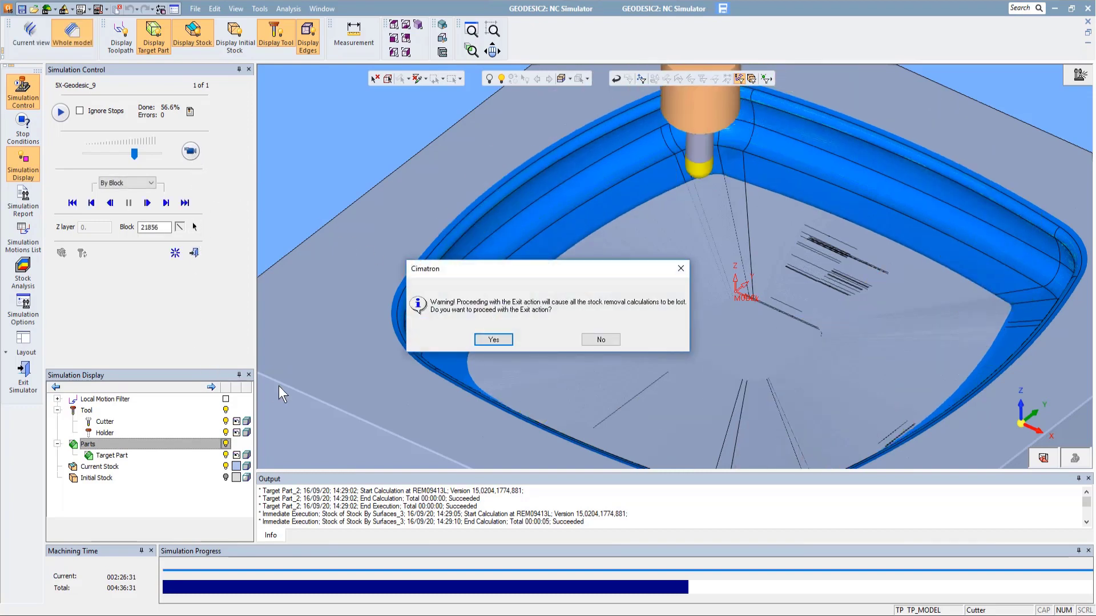
left_click(490, 341)
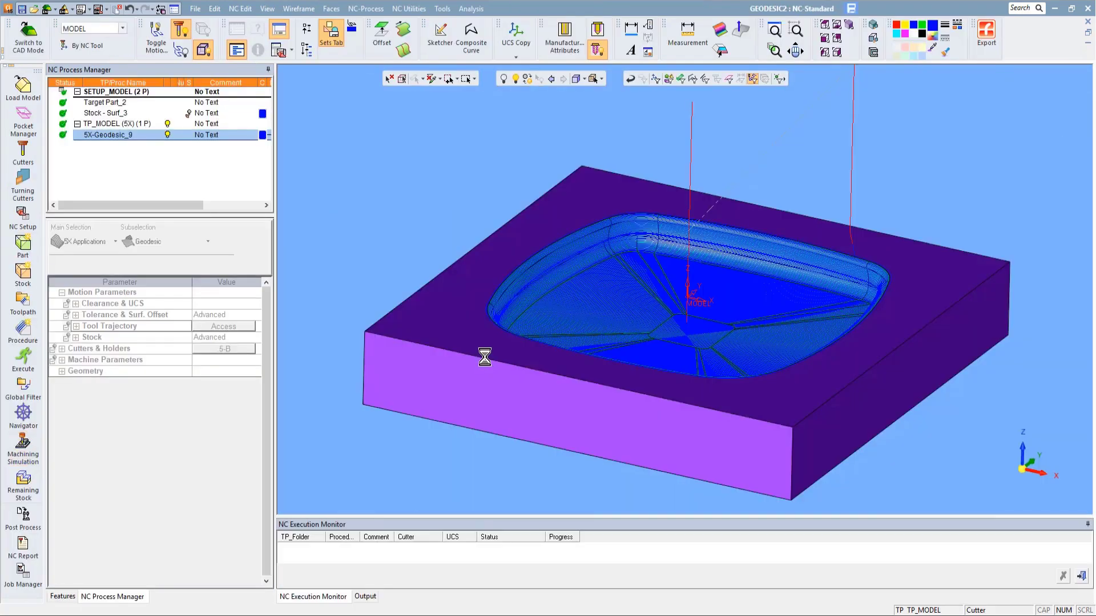
left_click(167, 135)
scroll(797, 350, "up", 2)
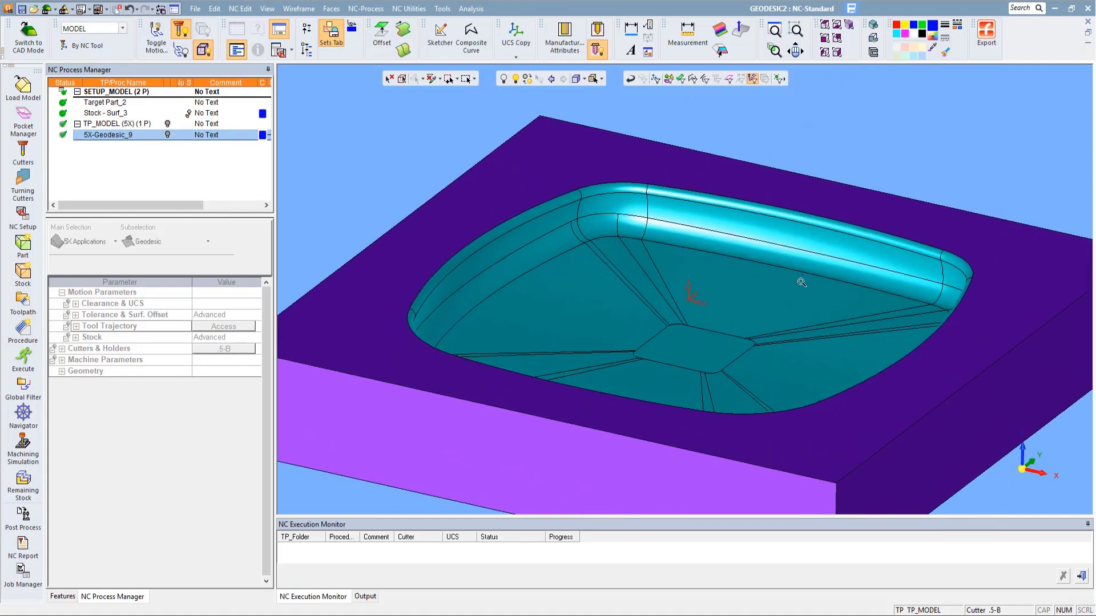
Reopen the trajectory settings of 5X-Geodesic_9 and try the machining surface options Fill holes, No cuts in holes and Extend mesh boundary
double_click(123, 134)
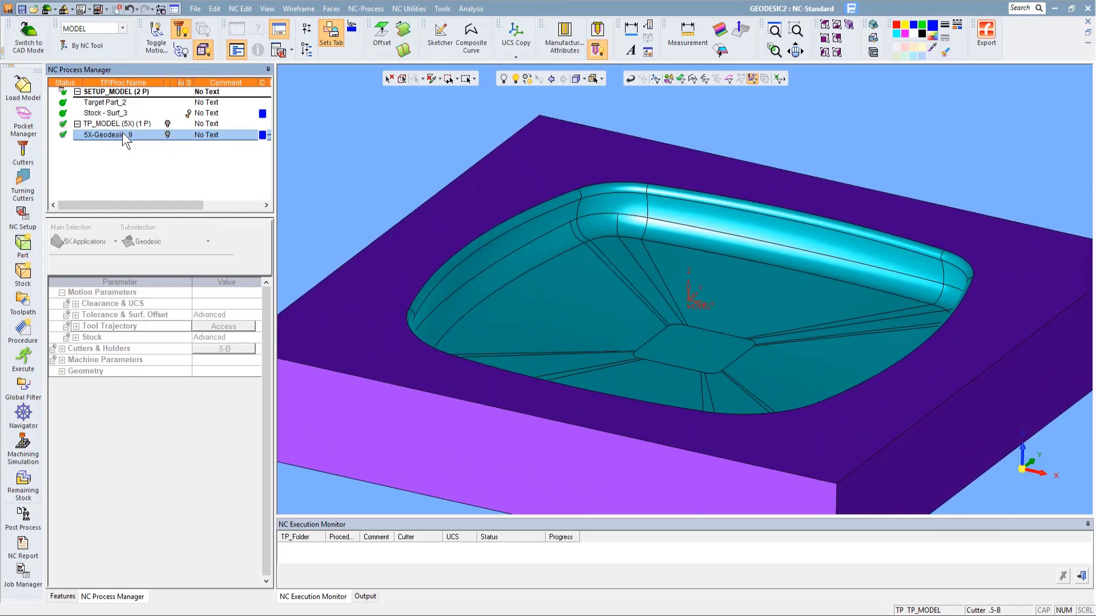
left_click(217, 403)
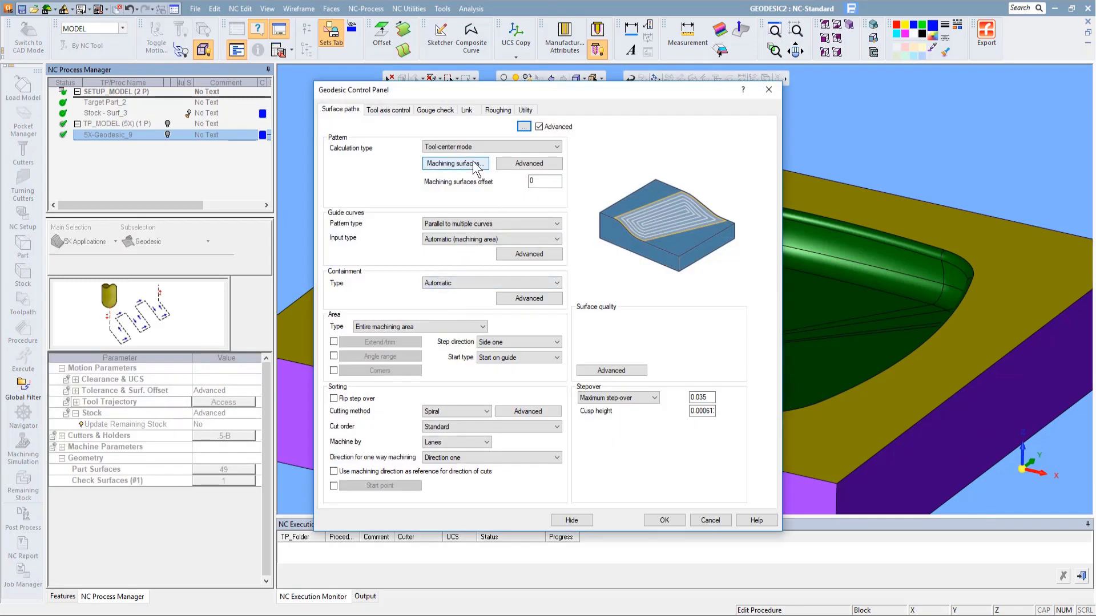
left_click(529, 164)
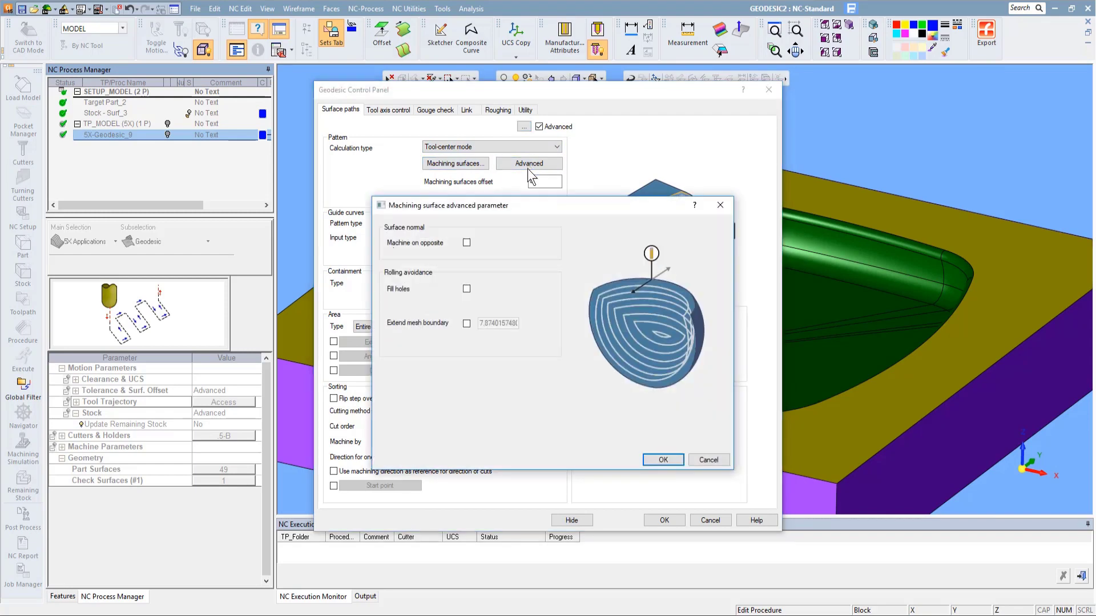
left_click(467, 290)
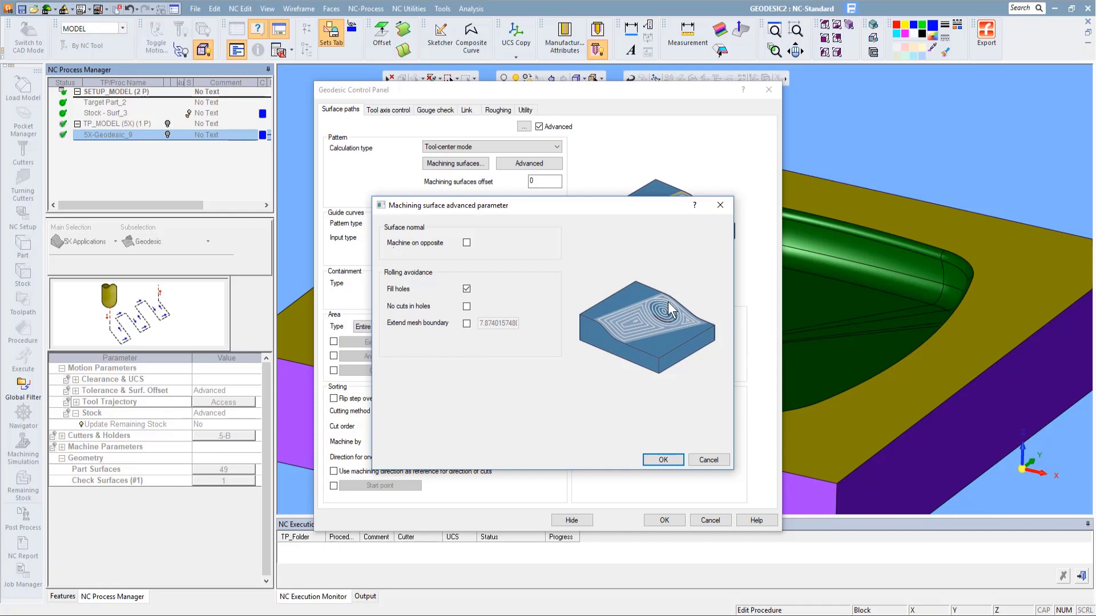
left_click(466, 289)
left_click(467, 288)
left_click(467, 324)
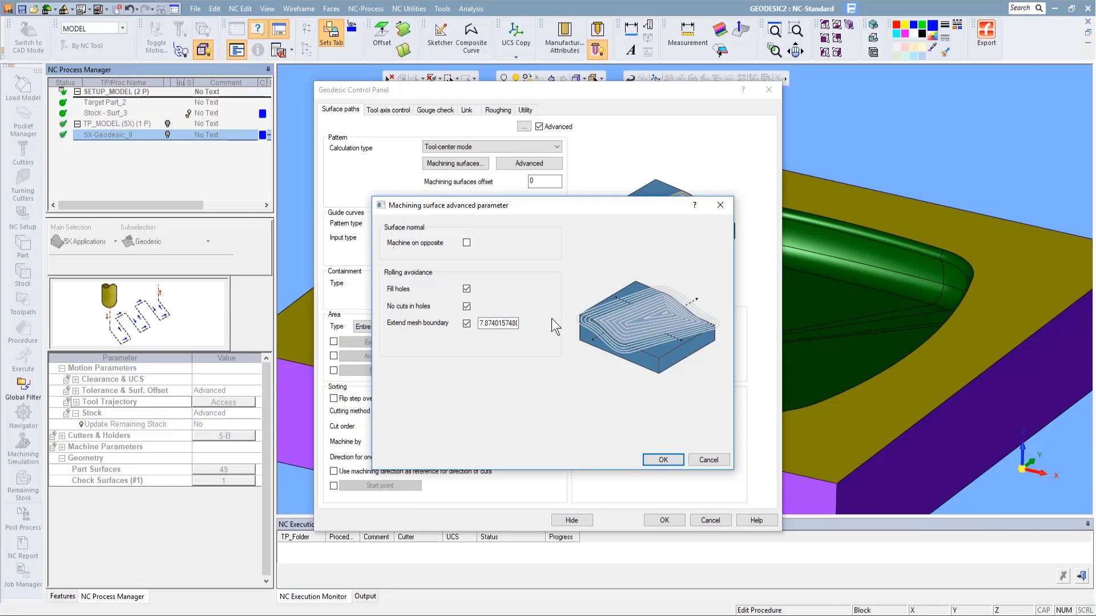
left_click(466, 323)
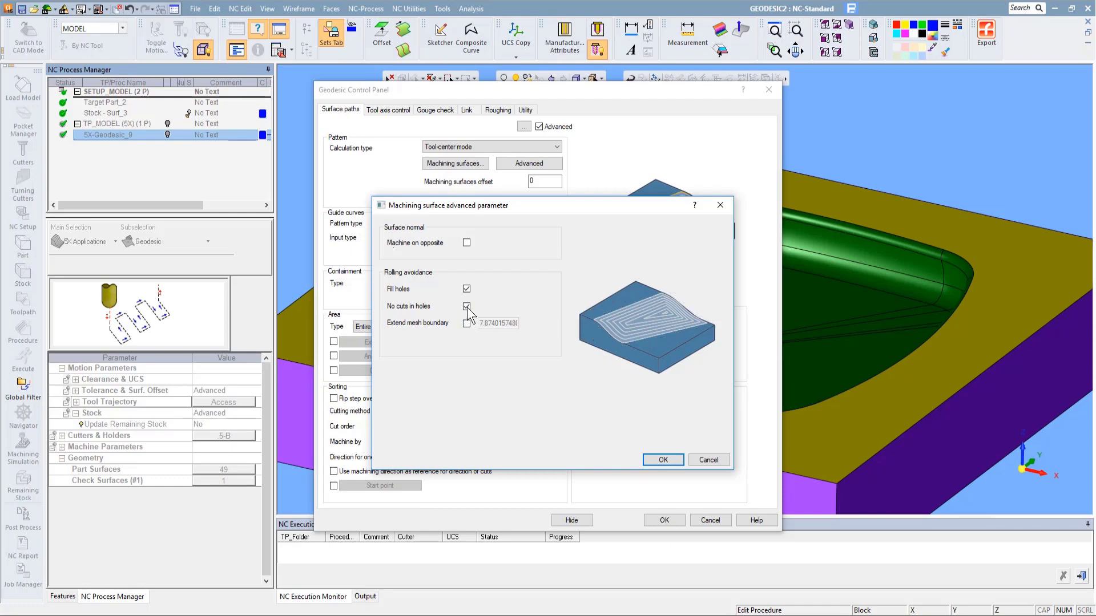
left_click(467, 307)
left_click(466, 289)
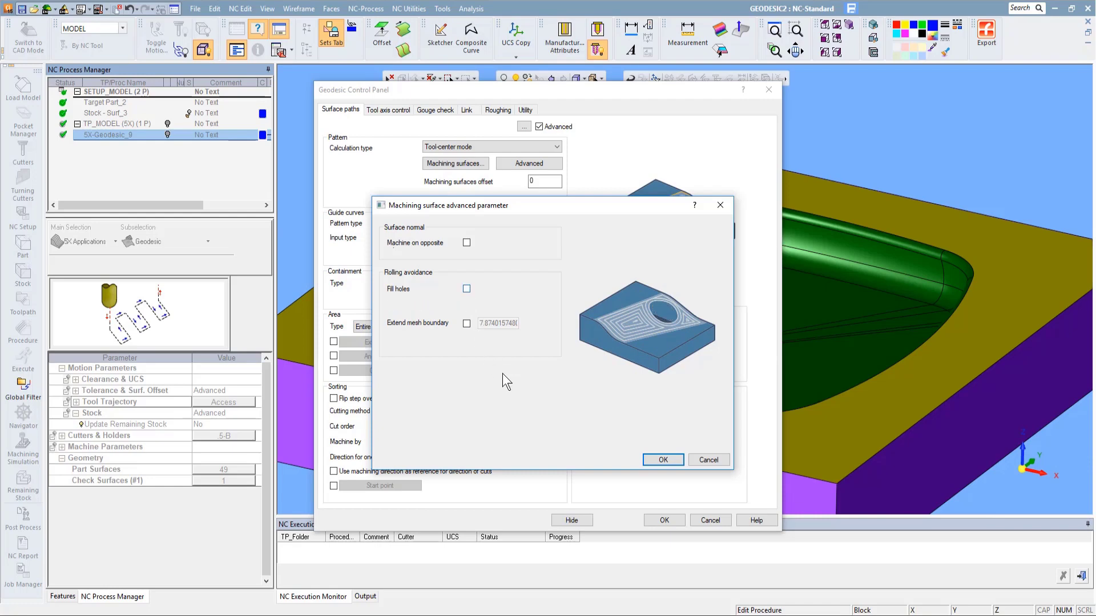
left_click(709, 460)
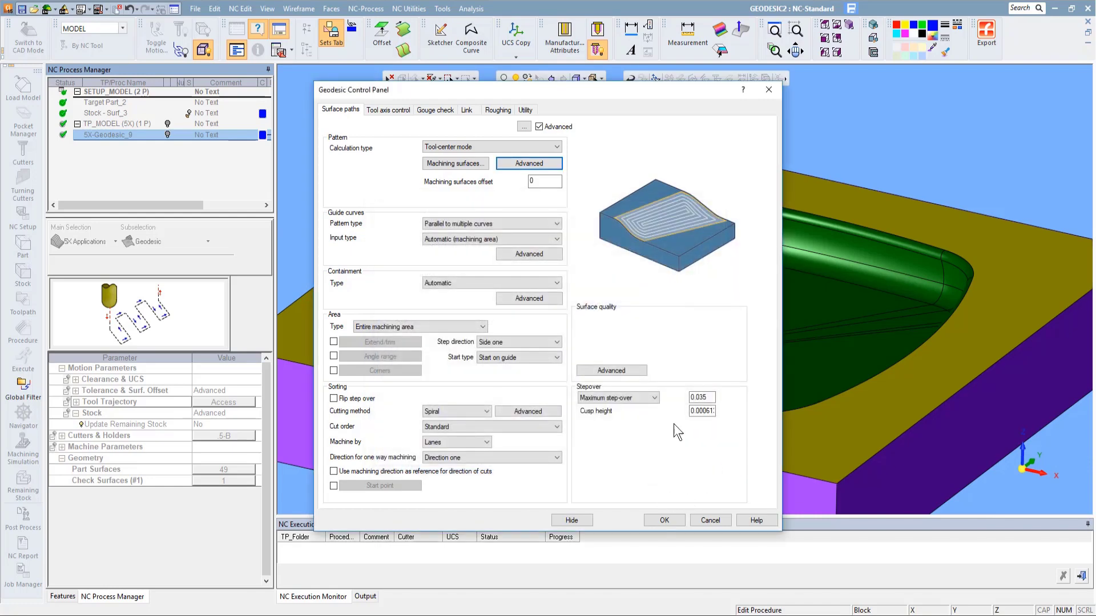
Try the guide curve pattern Morph between two curves, and review the available guide curve input types and containment types
left_click(502, 223)
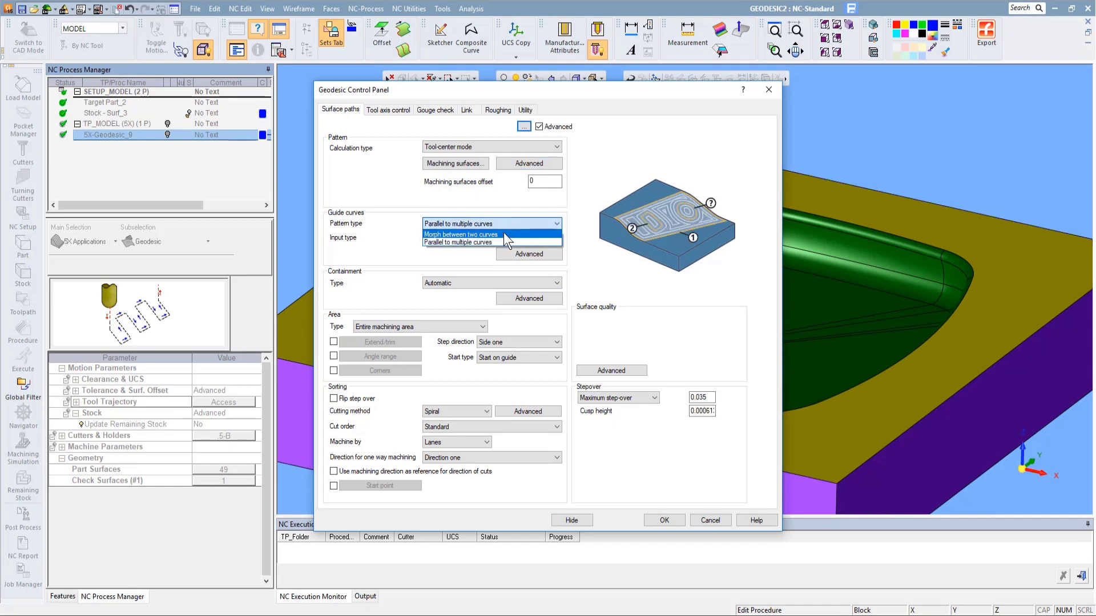
left_click(448, 234)
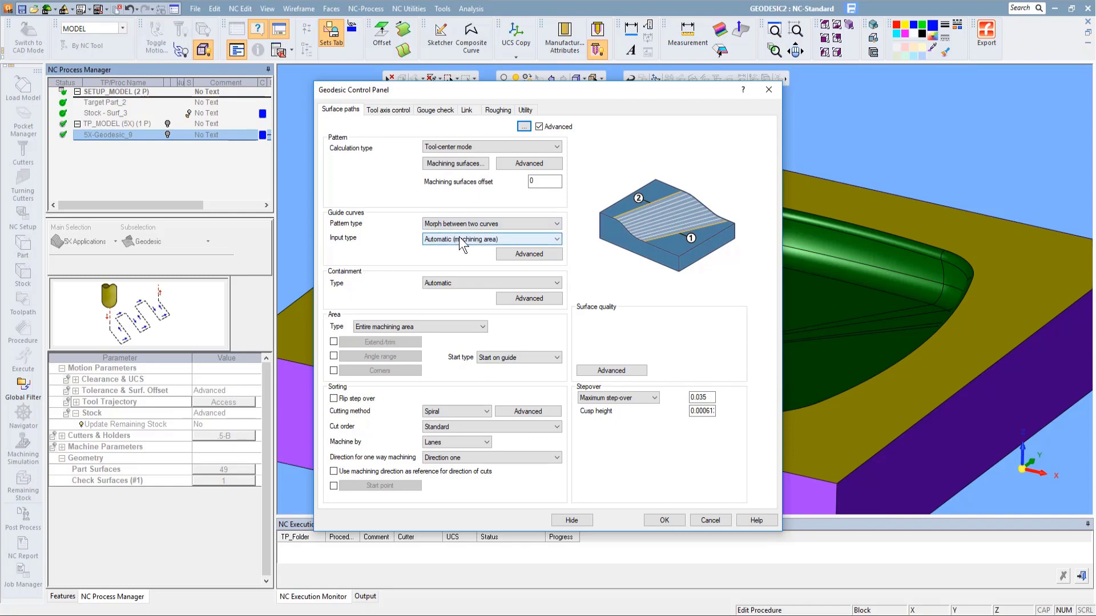
left_click(461, 240)
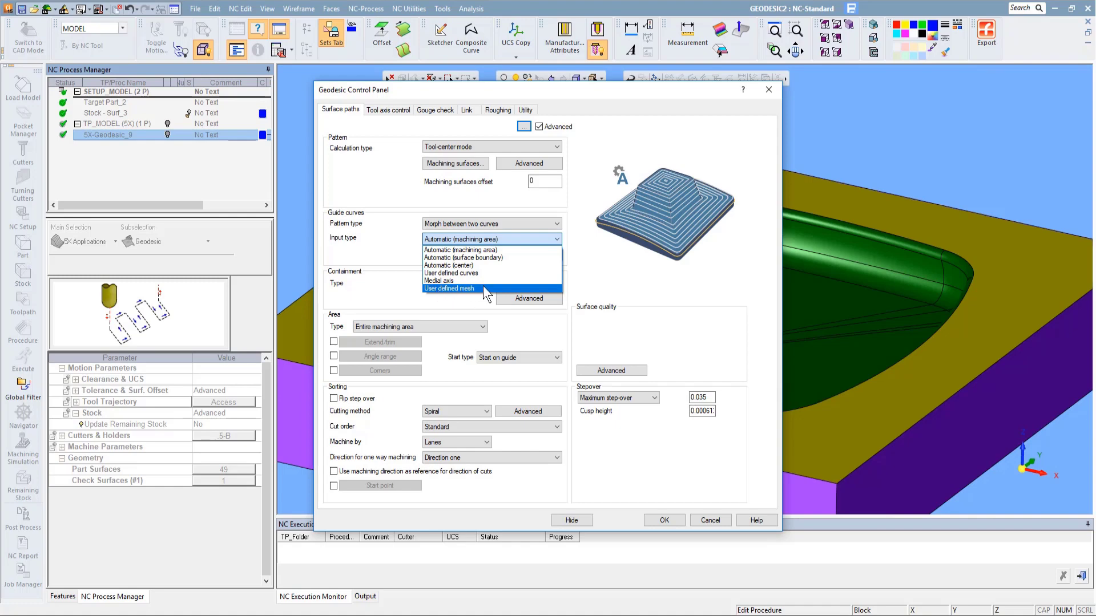
left_click(435, 309)
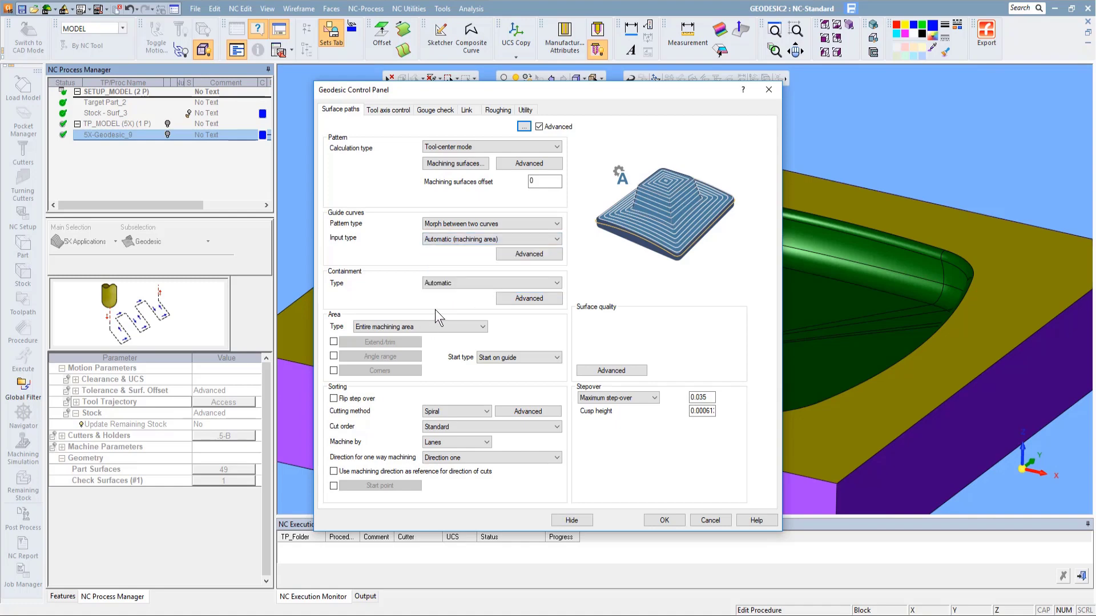
left_click(470, 281)
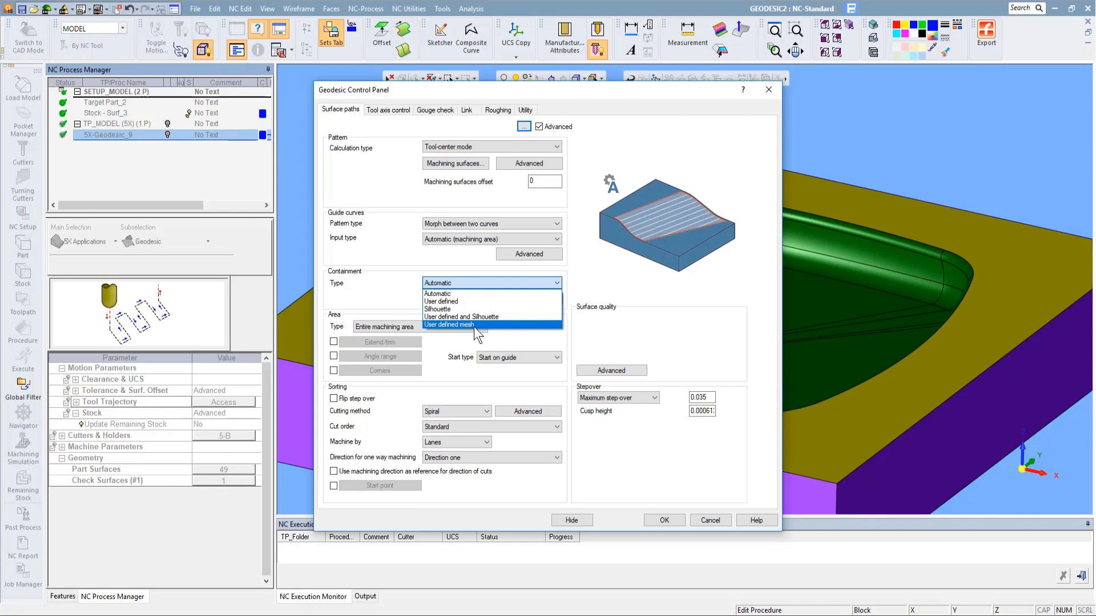
left_click(617, 334)
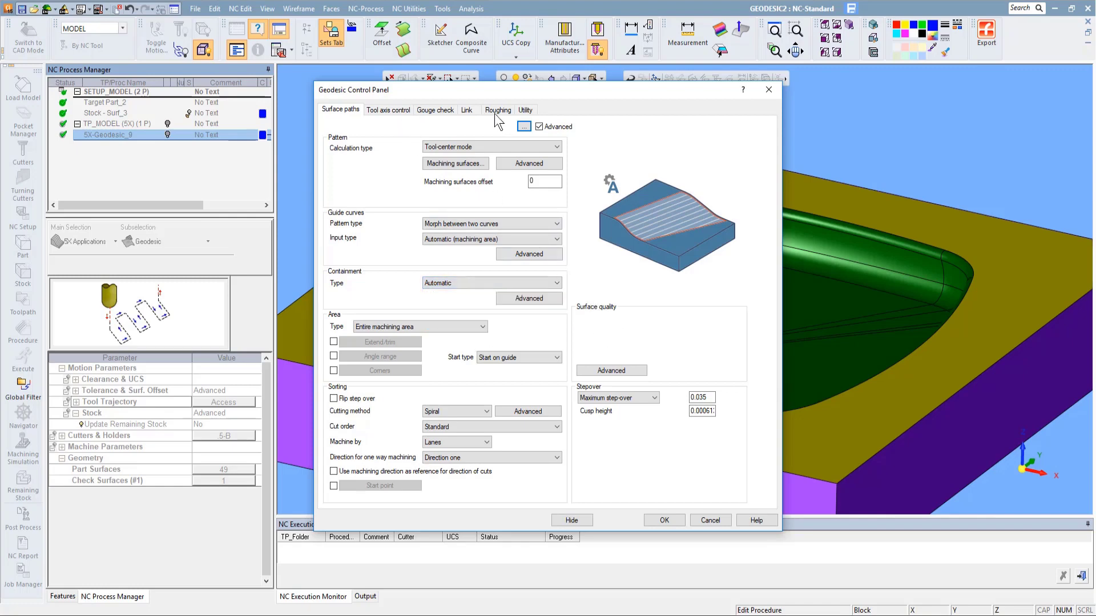
Review the utility, roughing, link and gouge check settings, including the lead-in choices for the first entry
left_click(525, 112)
left_click(501, 112)
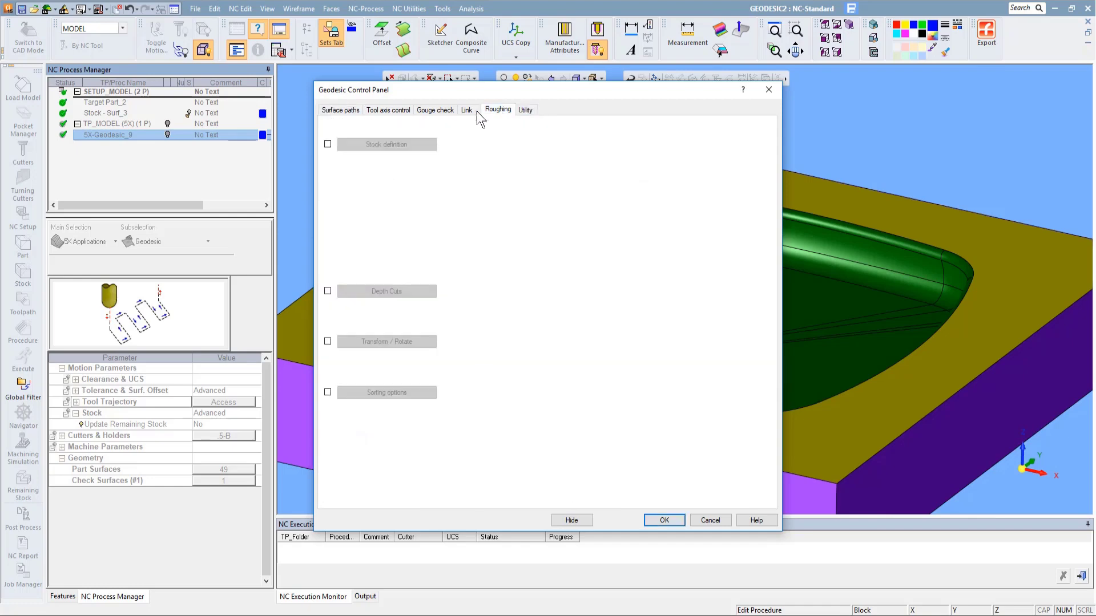
left_click(468, 114)
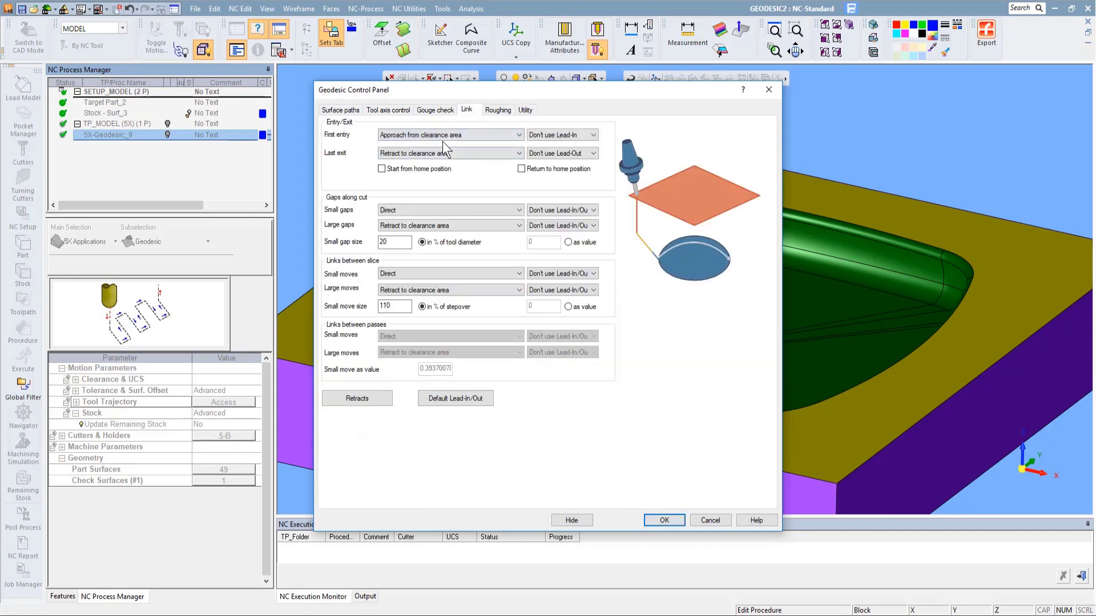
left_click(557, 133)
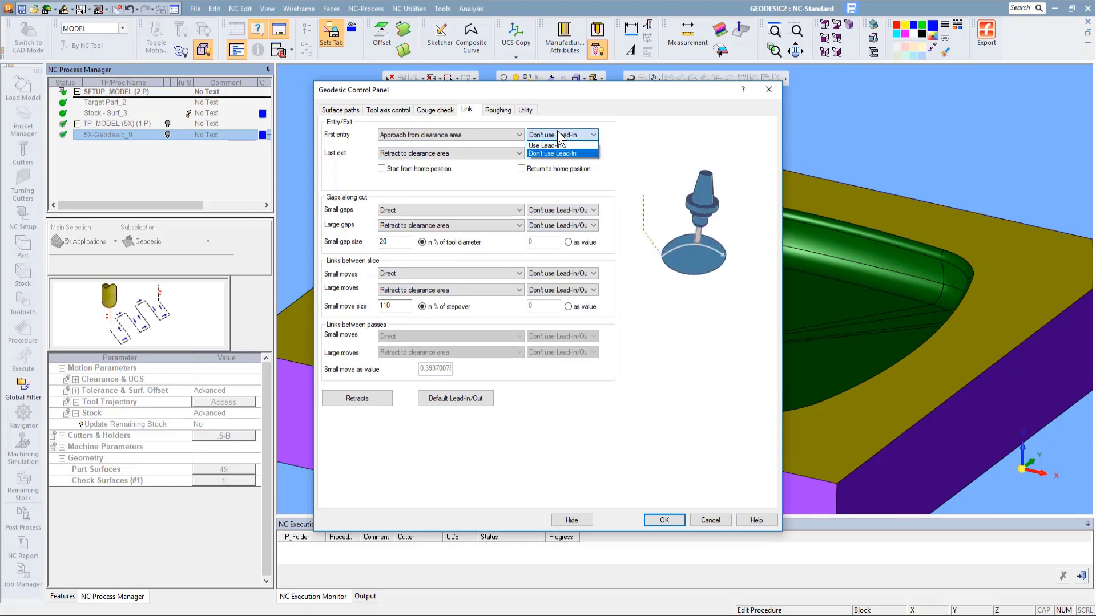
left_click(495, 124)
left_click(435, 109)
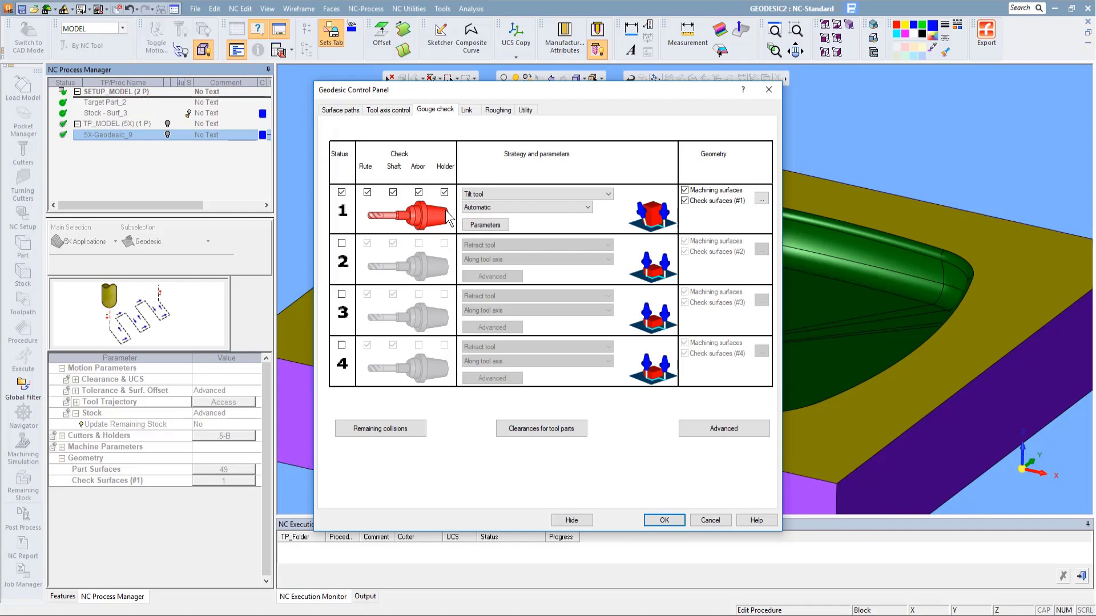
Review the tool axis control settings and the conical limit of the axis angle range, leaving the limits without changes
left_click(392, 111)
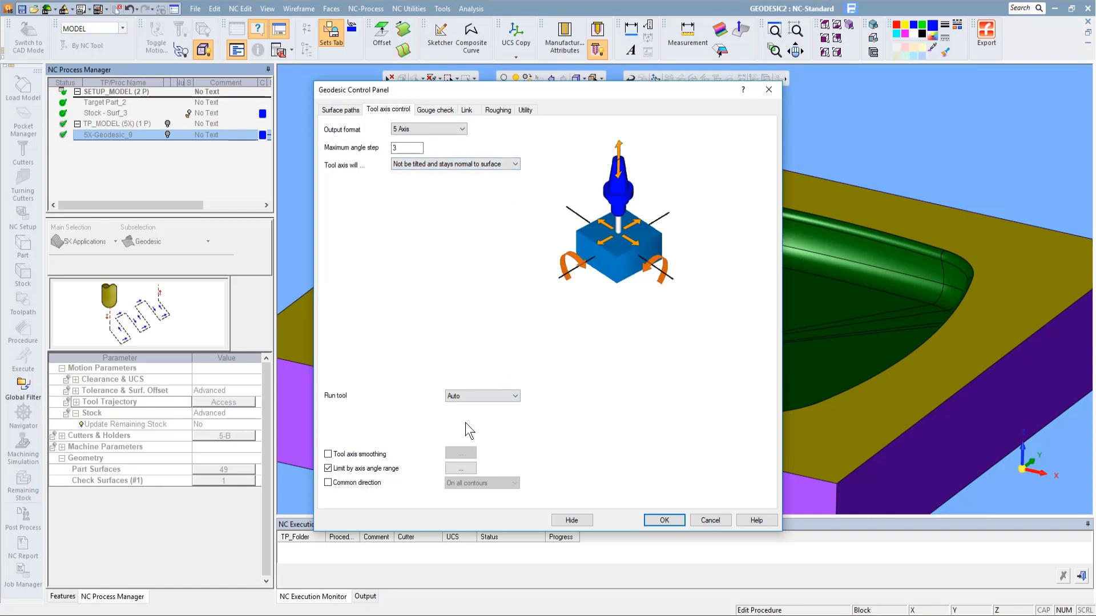
left_click(463, 468)
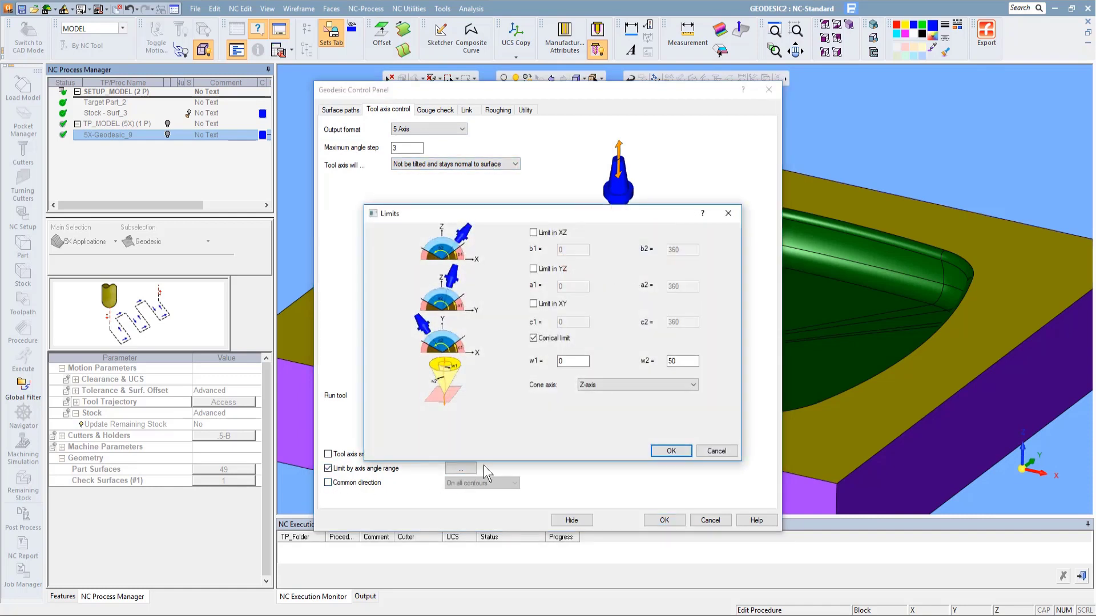
left_click(687, 361)
left_click(720, 450)
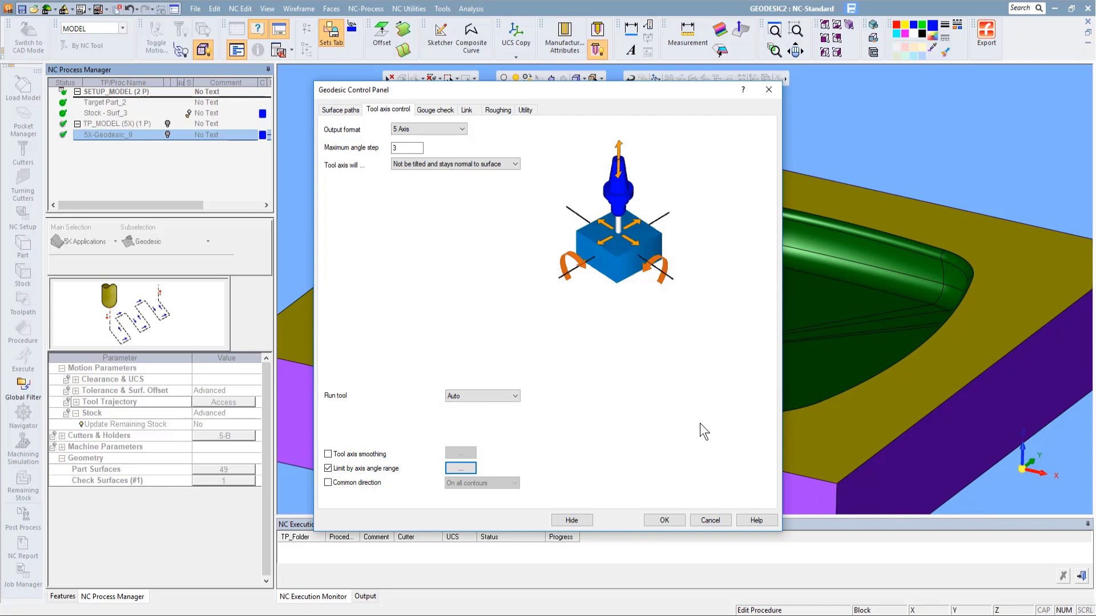
Check the gouge check settings once more, cancel the geodesic trajectory edits and display the toolpath of 5X-Geodesic_9 again
left_click(434, 110)
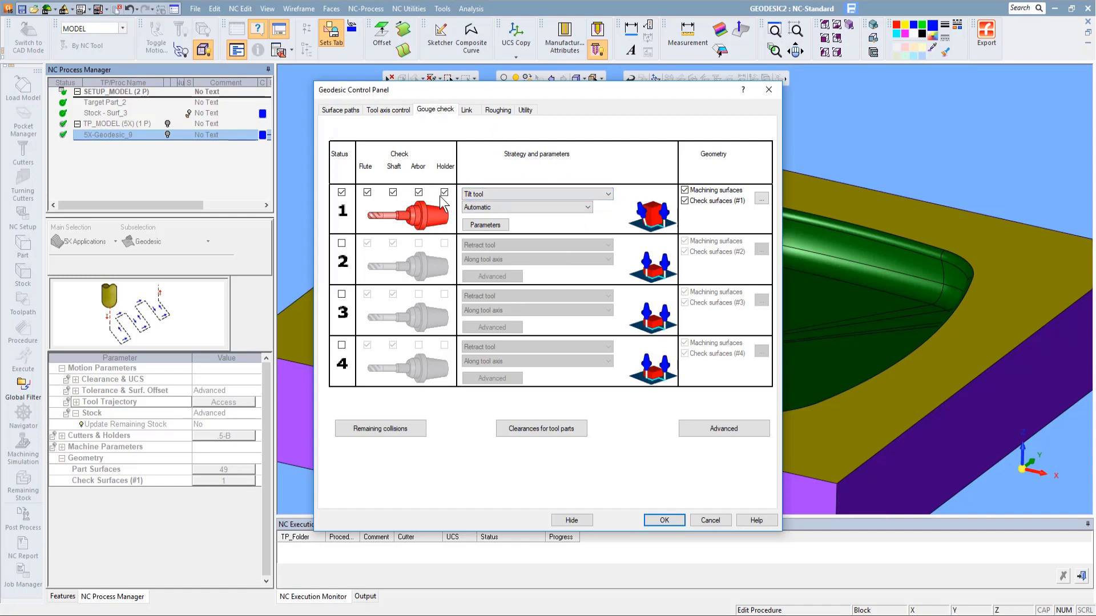
left_click(728, 516)
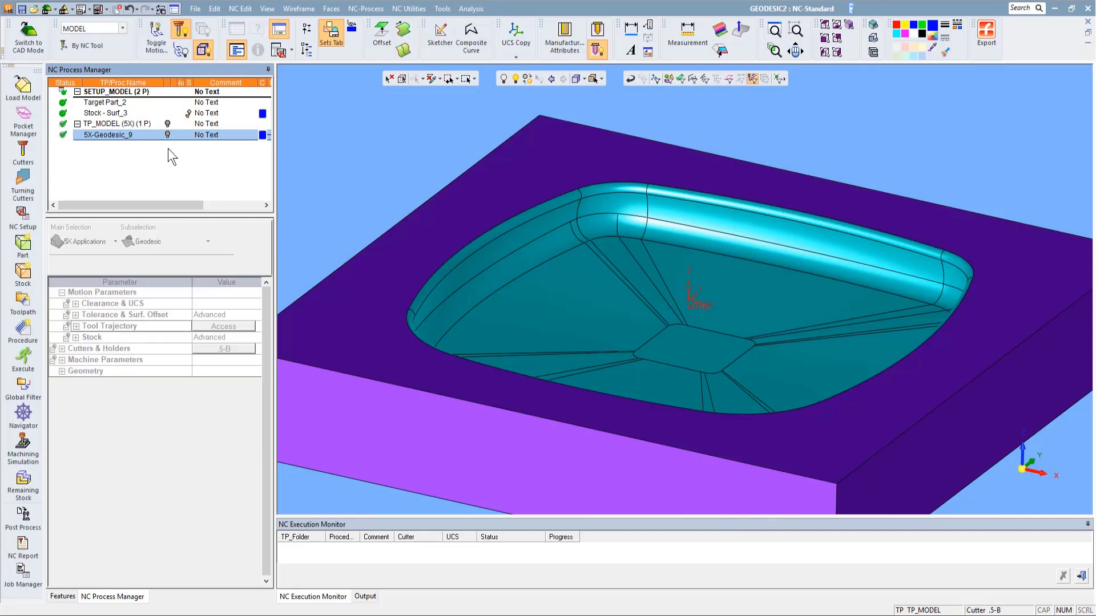
left_click(167, 134)
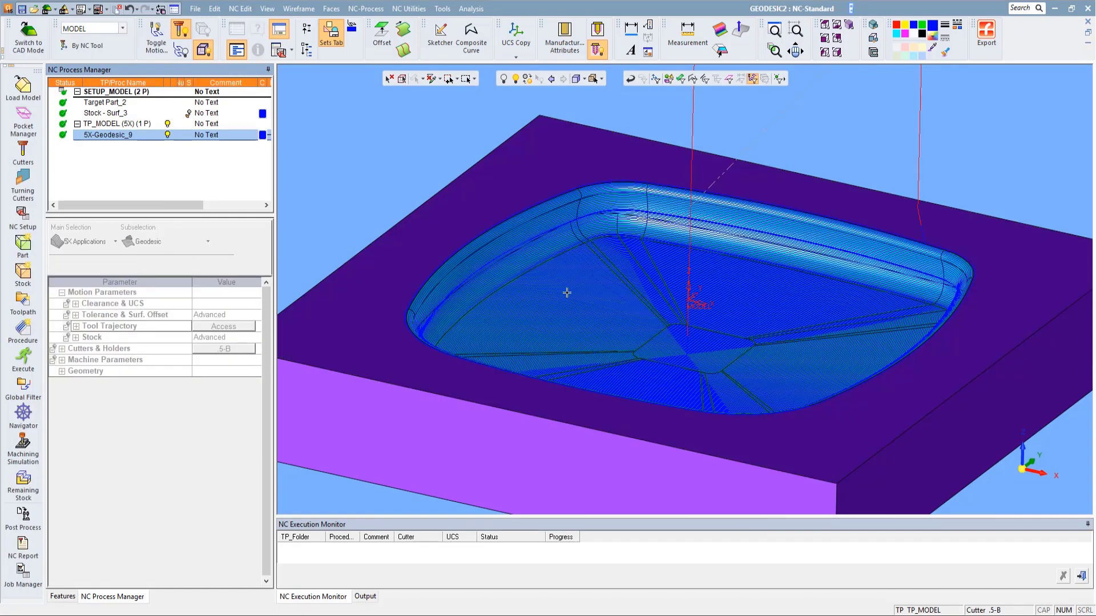
Inspect the cutter and holder orientation at several points along the undercut pocket wall in the Navigator, and exit the simulation
left_click(22, 414)
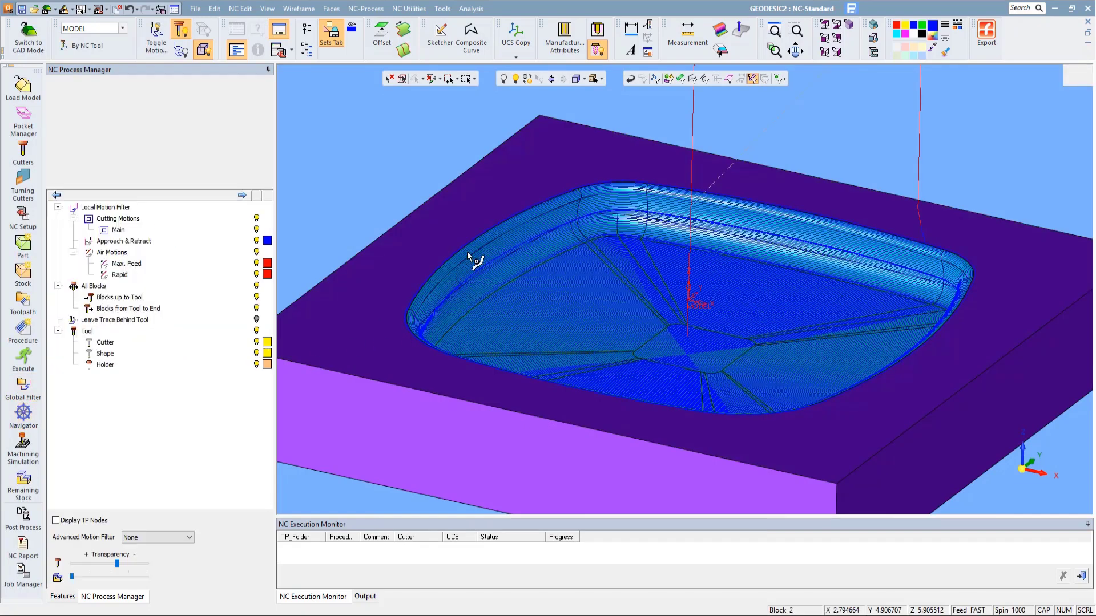
left_click(467, 258)
left_click(471, 269)
left_click(474, 280)
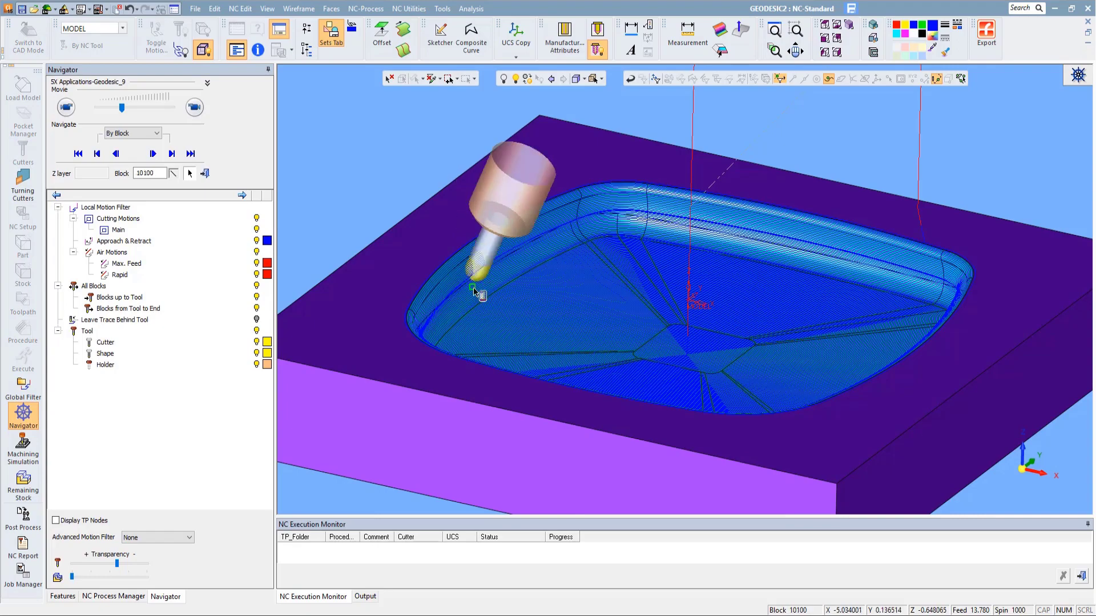
left_click(474, 293)
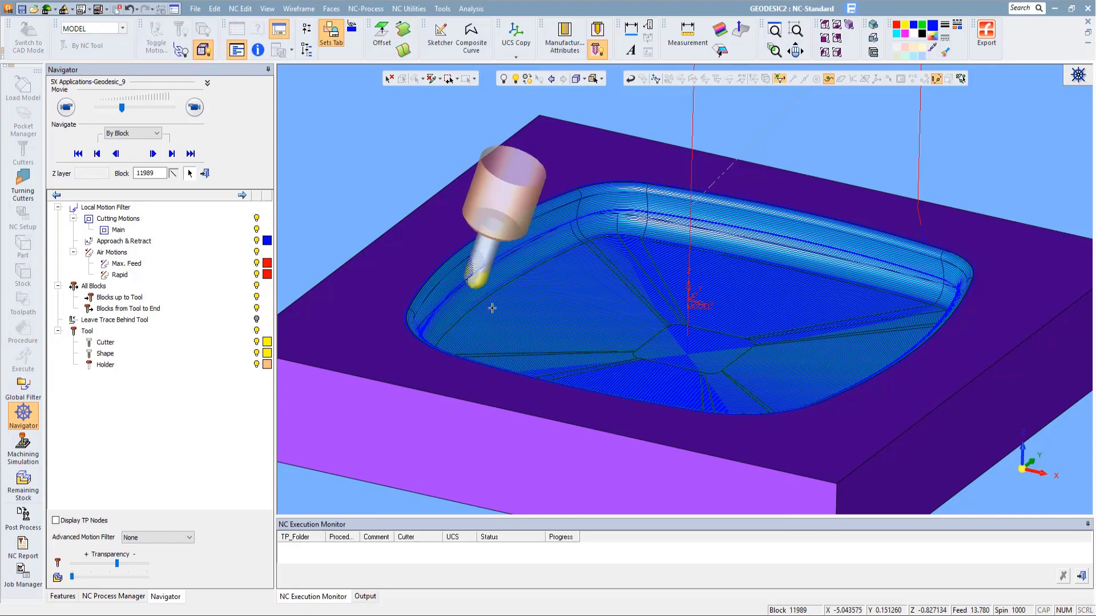
scroll(688, 302, "up", 5)
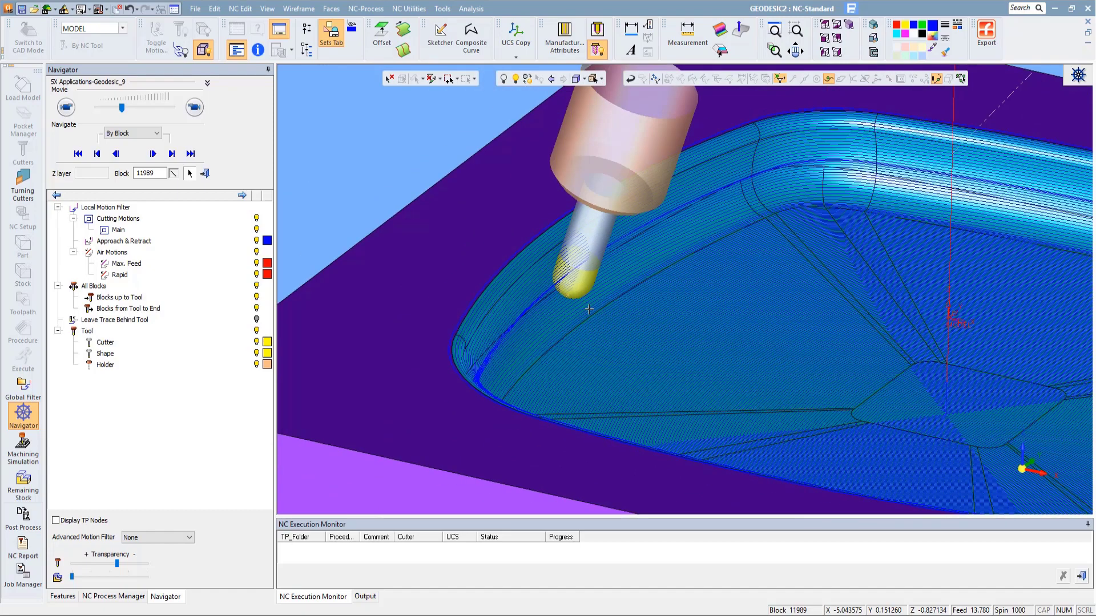
left_click(591, 310)
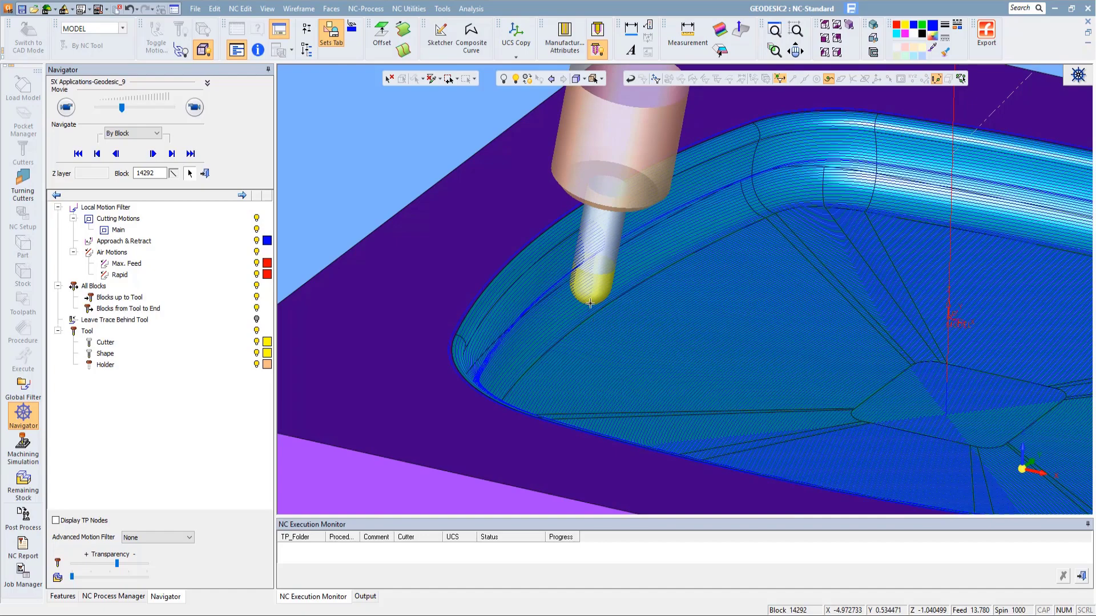
scroll(588, 399, "down", 3)
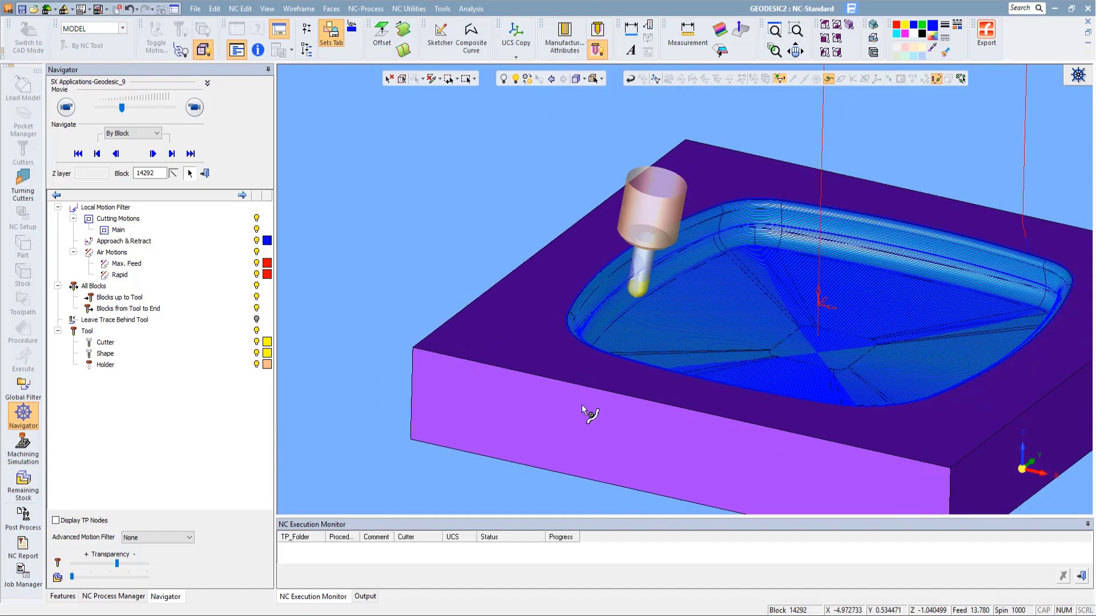
scroll(604, 279, "down", 2)
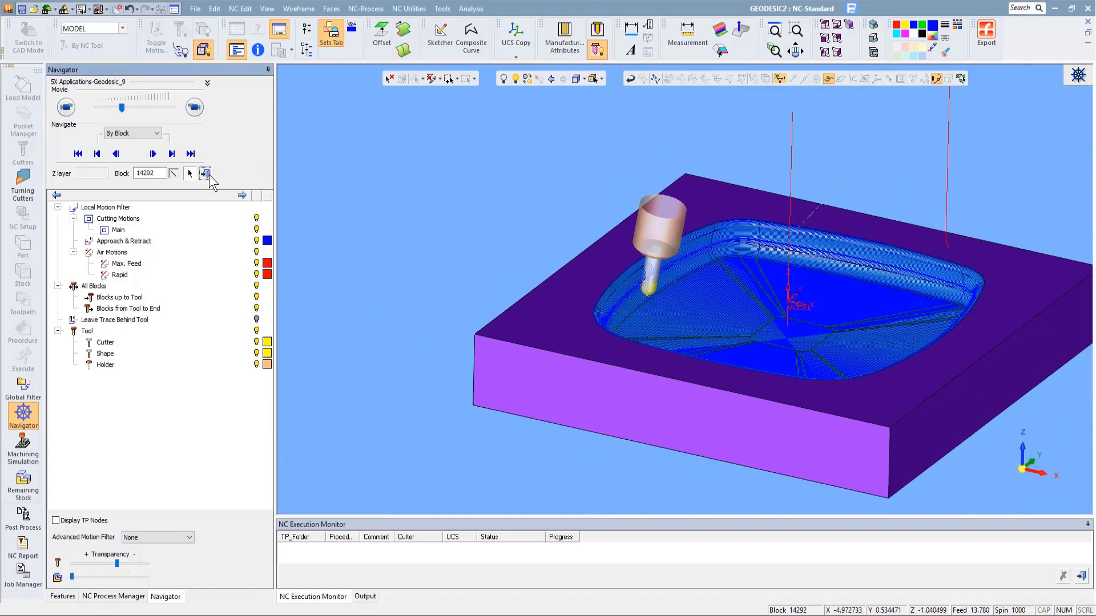
left_click(204, 172)
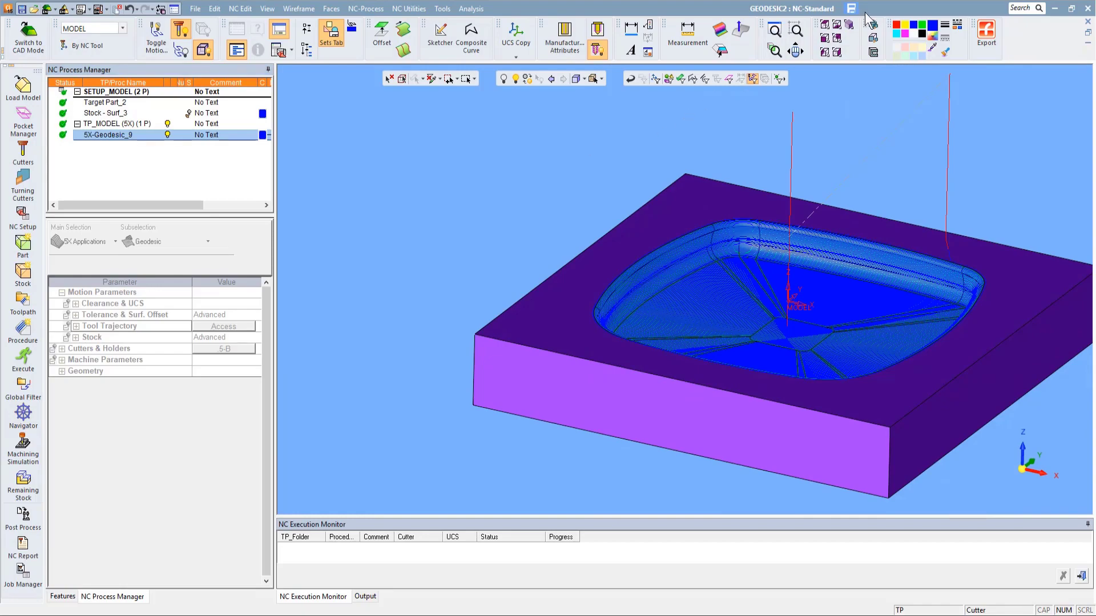
Leave the geodesic document and open the NC file Deburring1.elt from the GEODESIC and 5X DEBURRING folder
left_click(849, 26)
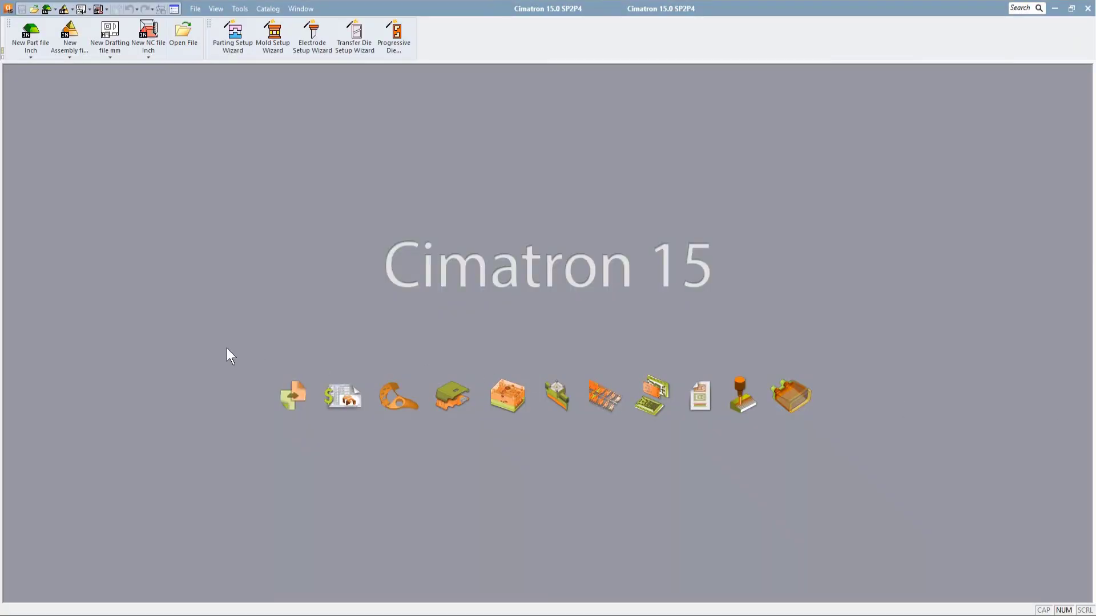
left_click(183, 34)
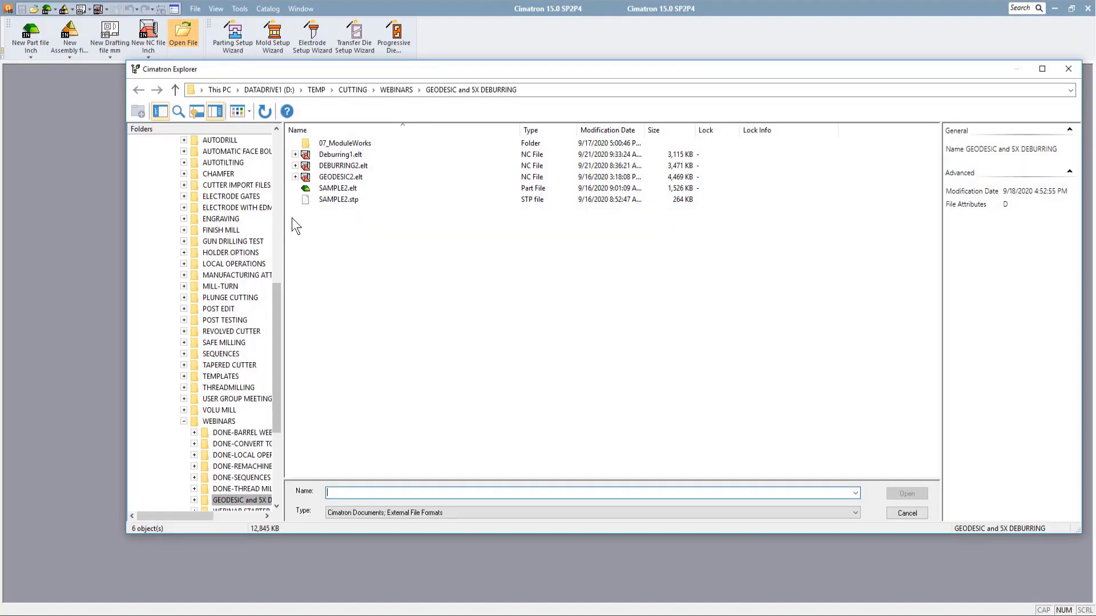
left_click(342, 155)
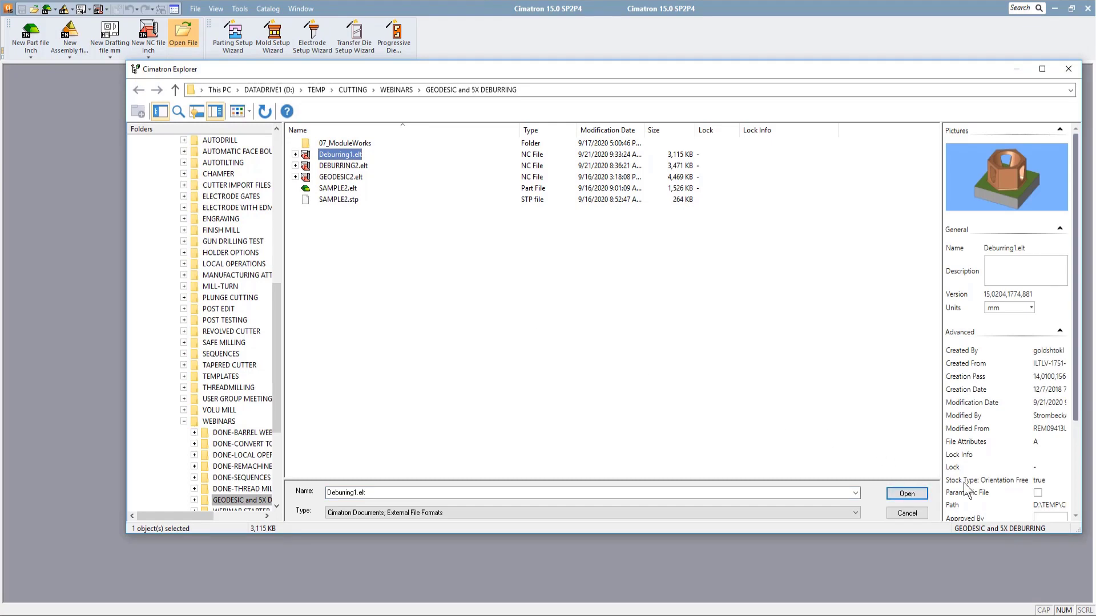
left_click(920, 494)
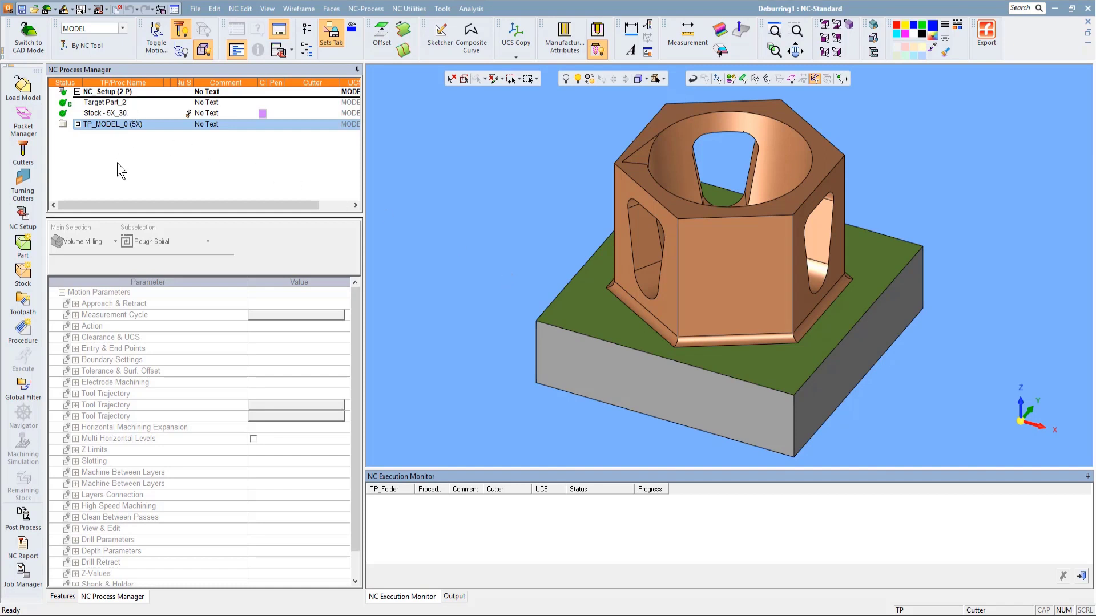
Create a 5X Applications Deburring procedure in TP_MODEL_0 and accept the LOLLIPOP-8 cutter
left_click(20, 324)
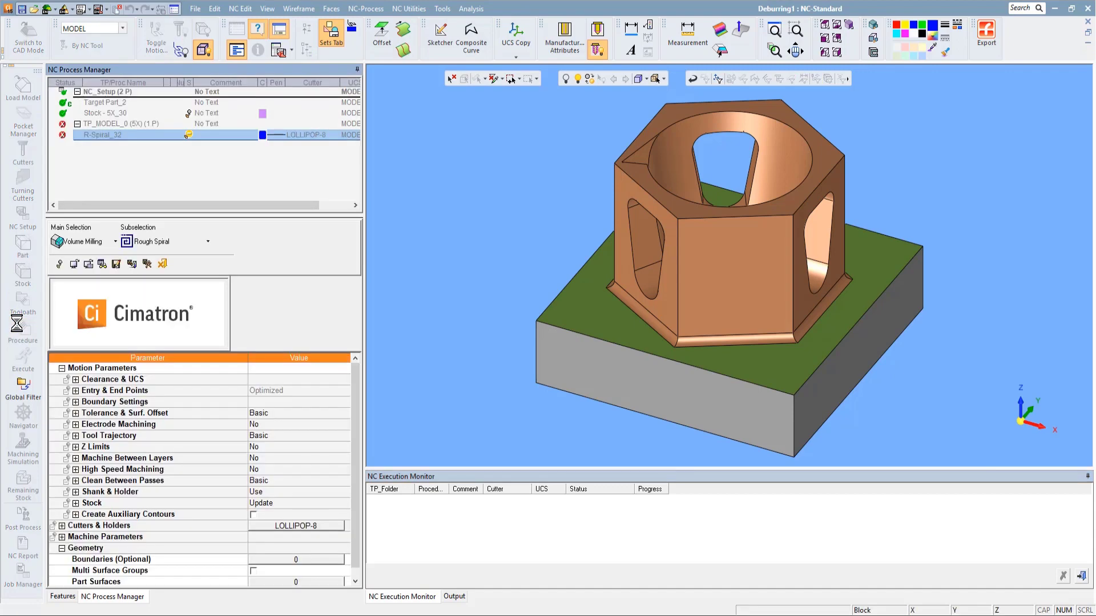
left_click(80, 242)
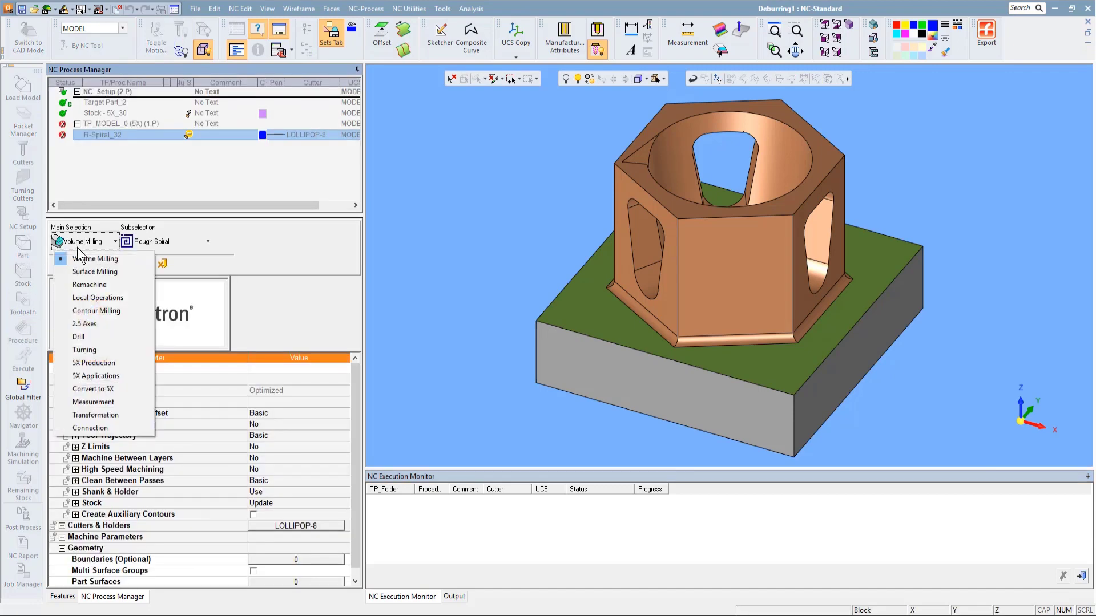
left_click(96, 376)
left_click(179, 249)
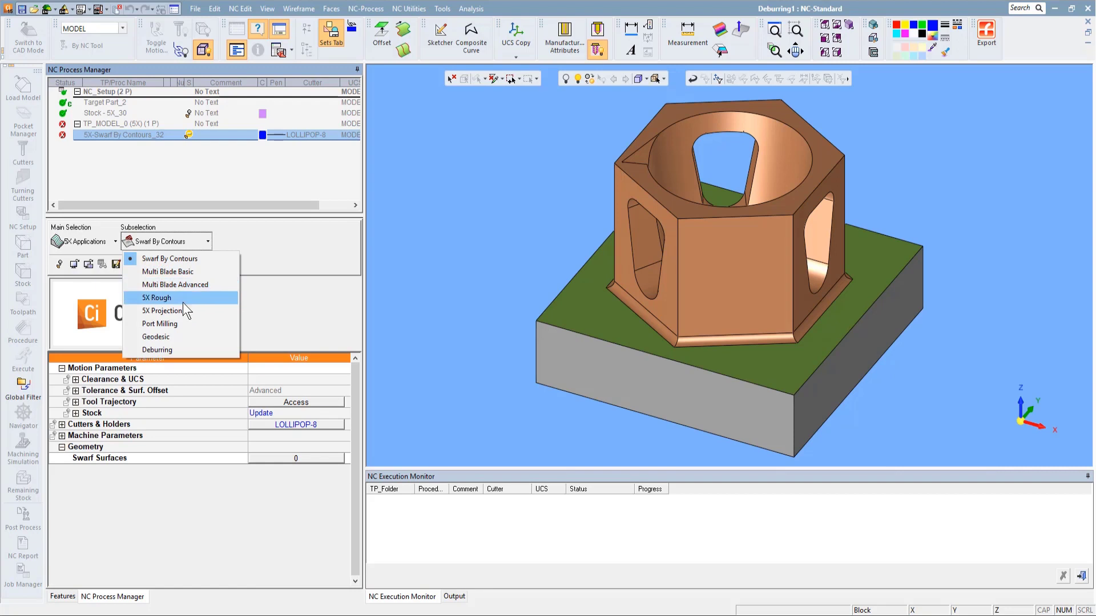
left_click(174, 350)
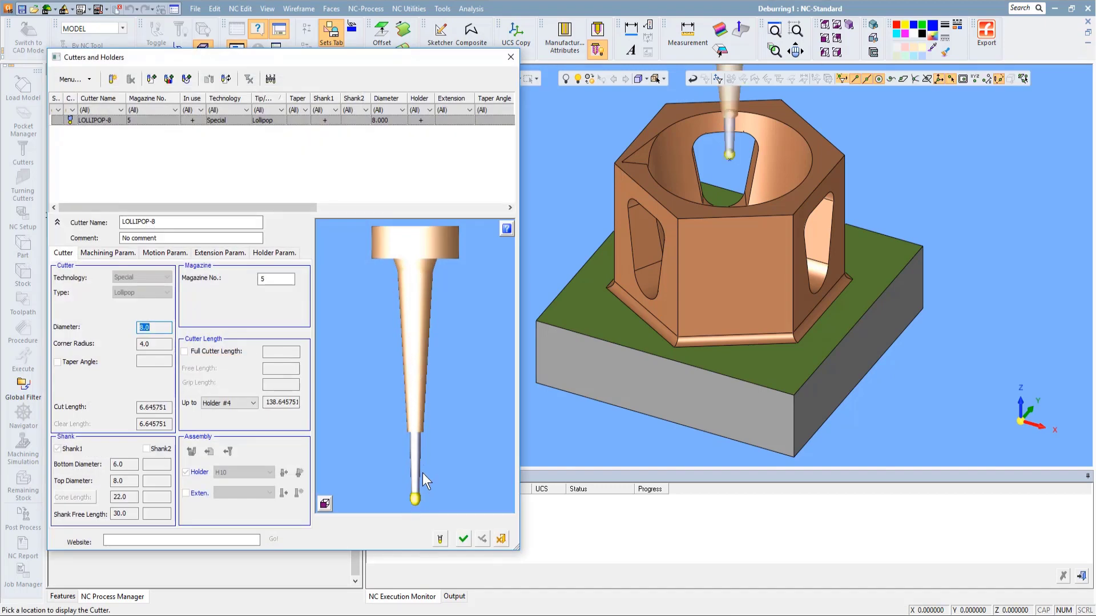
left_click(460, 540)
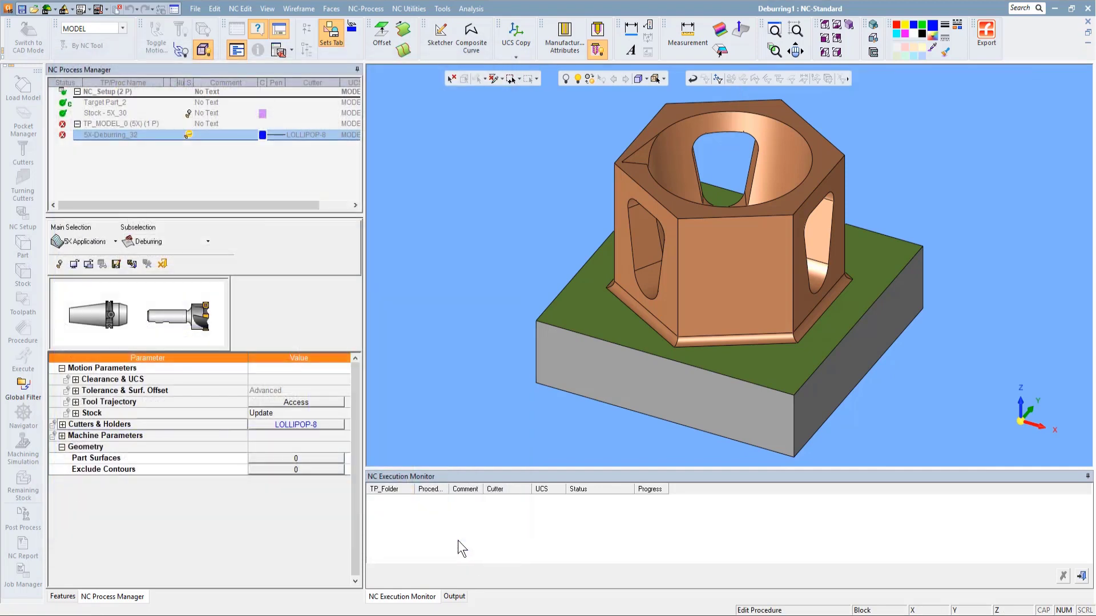
Access the deburring tool trajectory and review its tool axis control and link settings, returning to the surface paths
left_click(296, 402)
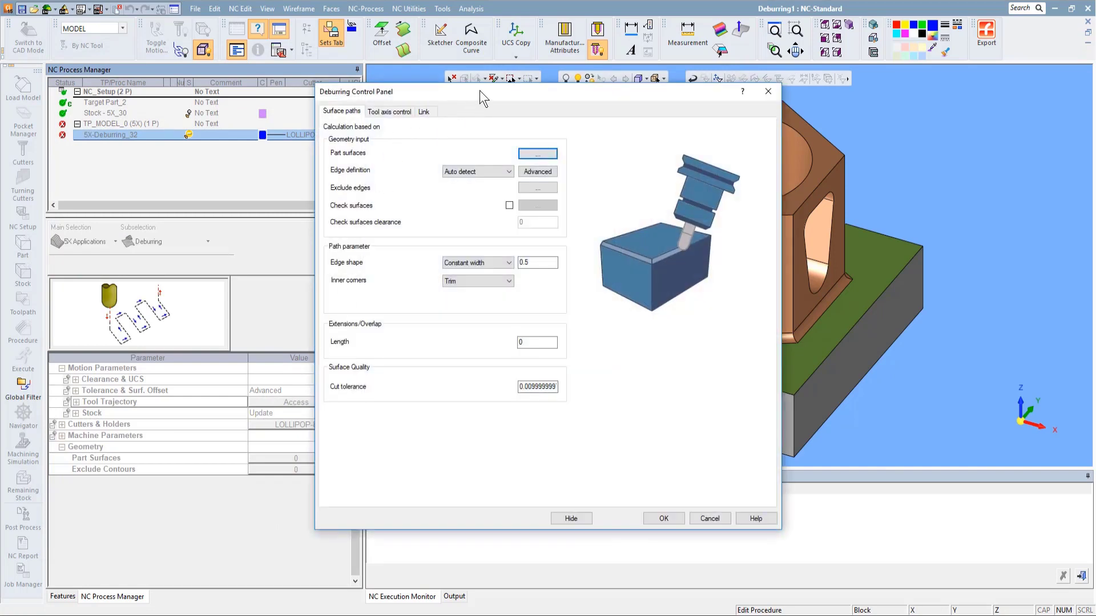
left_click_drag(480, 90, 360, 83)
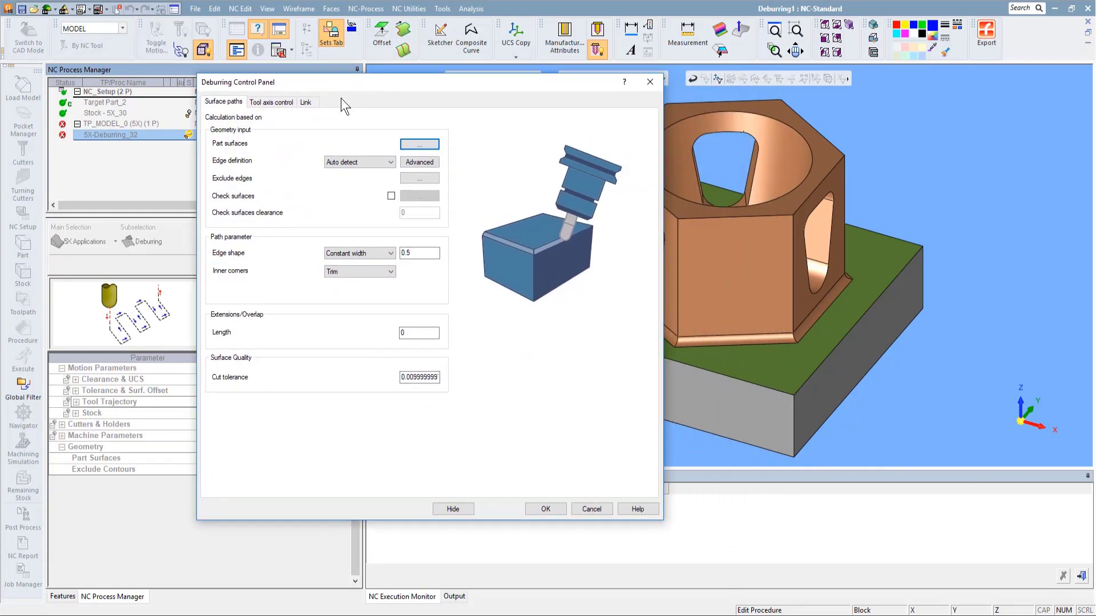
left_click(264, 103)
left_click(307, 102)
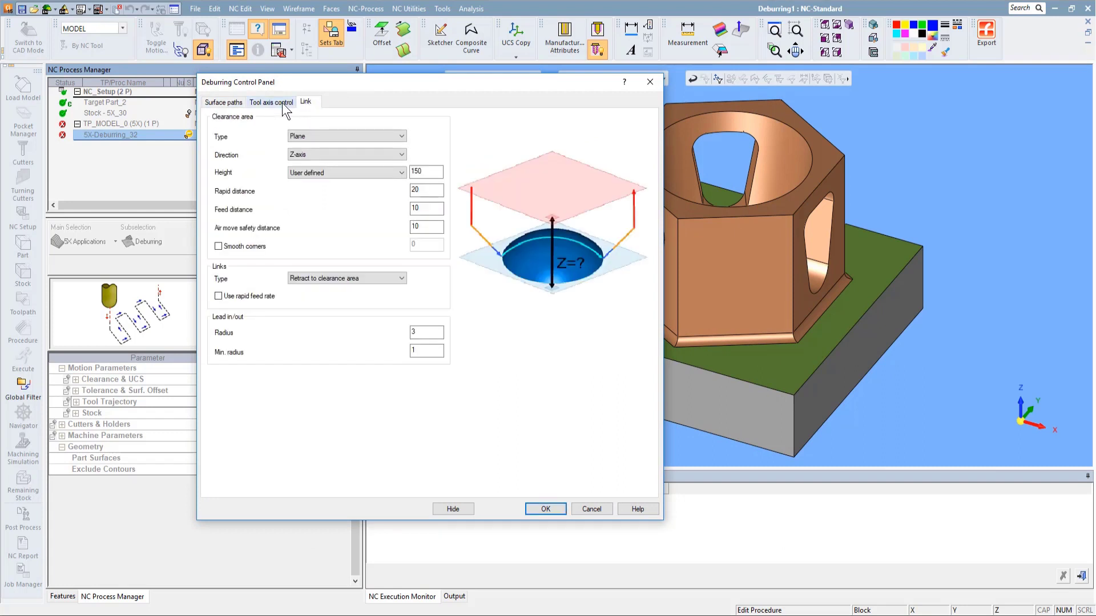
left_click(287, 105)
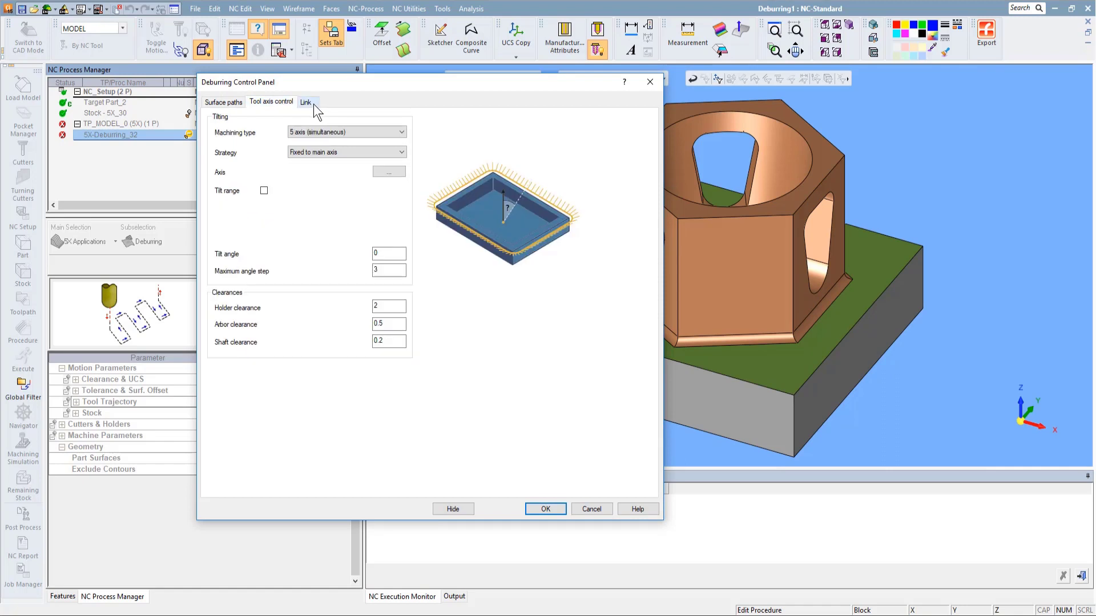
left_click(306, 103)
left_click(227, 104)
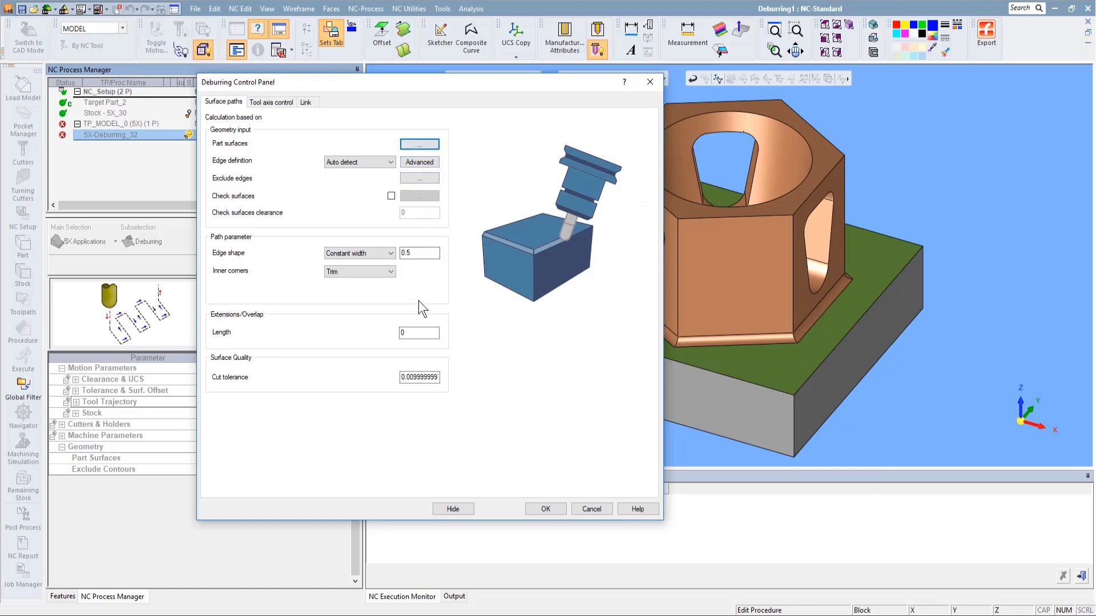
Select all surfaces of the hexagonal body above the base fillet as the deburring part surfaces, using a front view
left_click(423, 144)
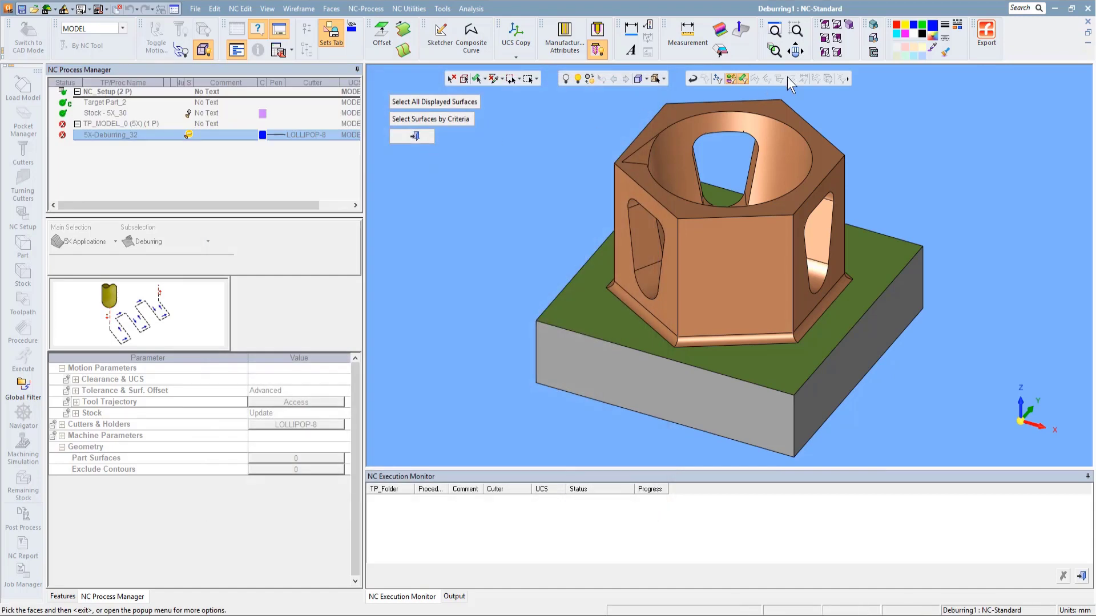
left_click(825, 38)
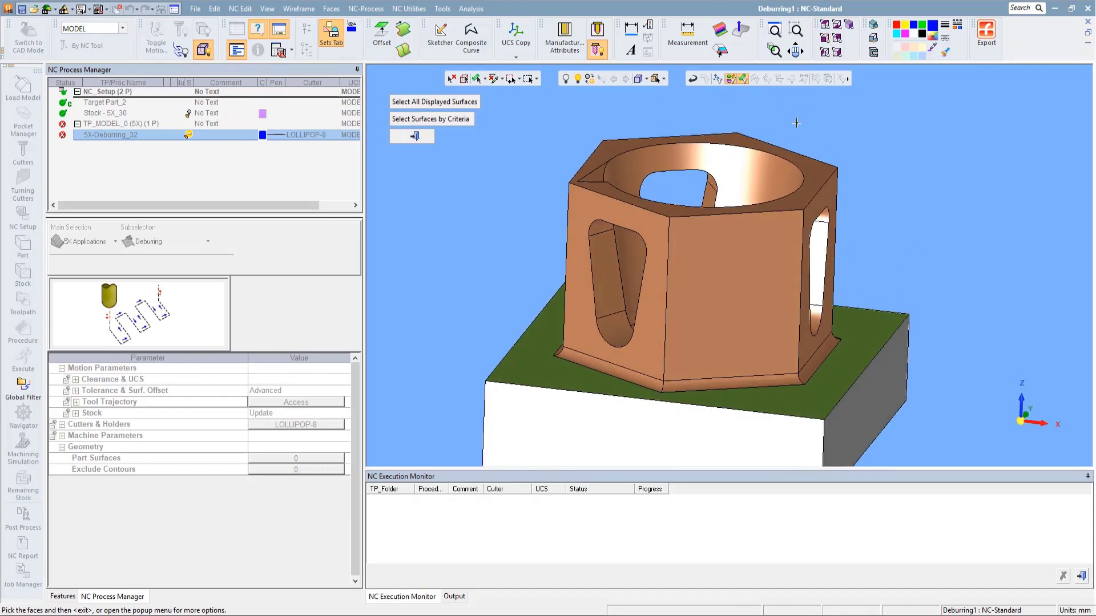
left_click_drag(551, 91, 1015, 322)
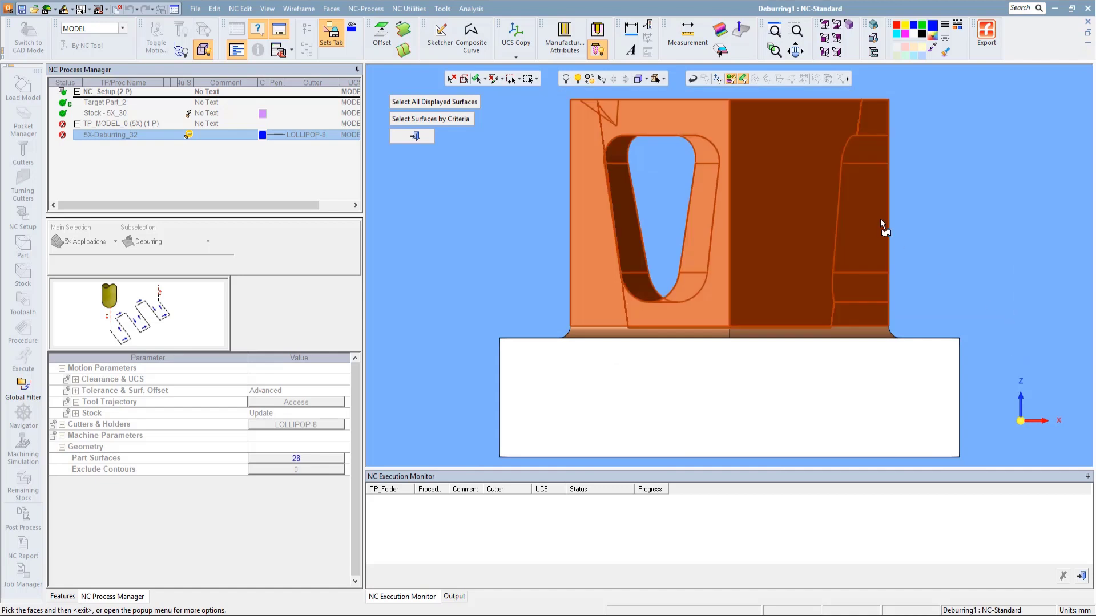
middle_click(732, 166)
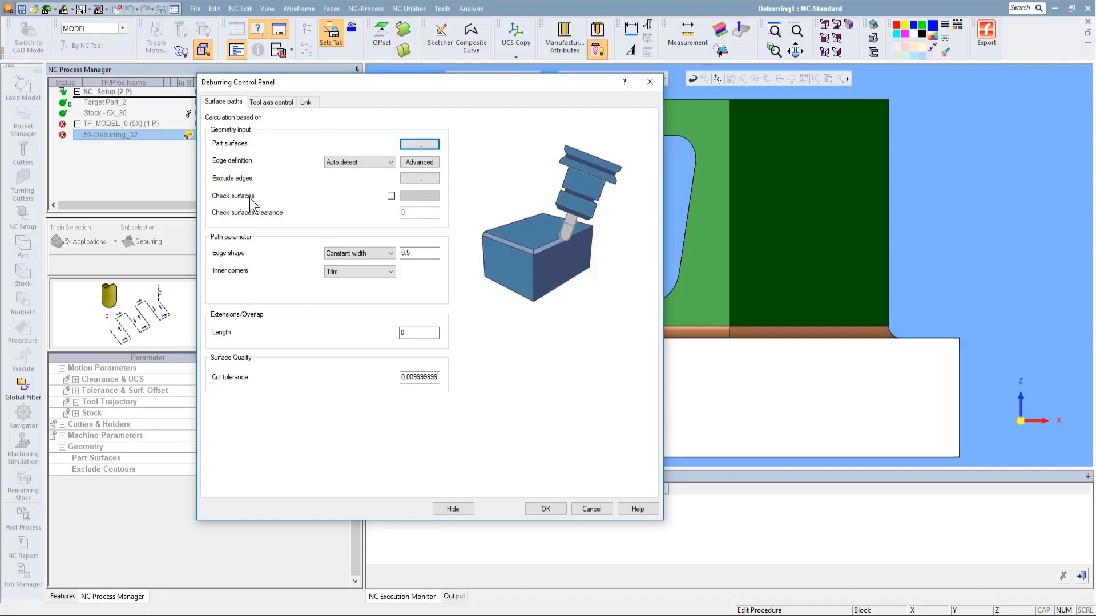
Enable check surfaces for the deburring and select the surfaces of the base below the hexagonal body
left_click(391, 196)
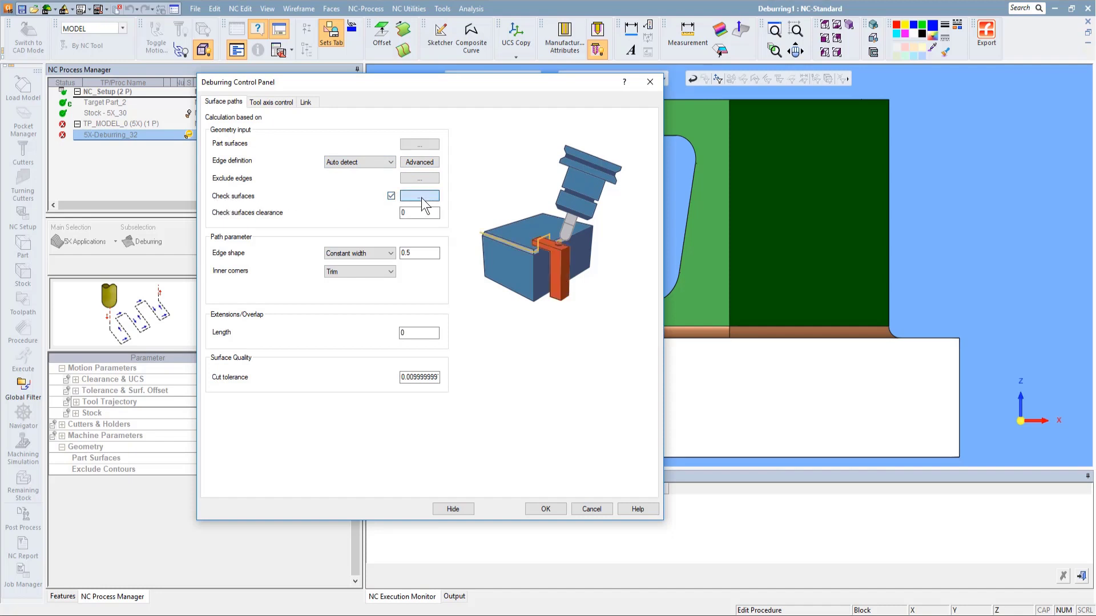
left_click(419, 196)
left_click_drag(457, 463, 979, 328)
middle_click(530, 234)
Try the Constant depth edge shape for comparison and return to Constant width
left_click(368, 254)
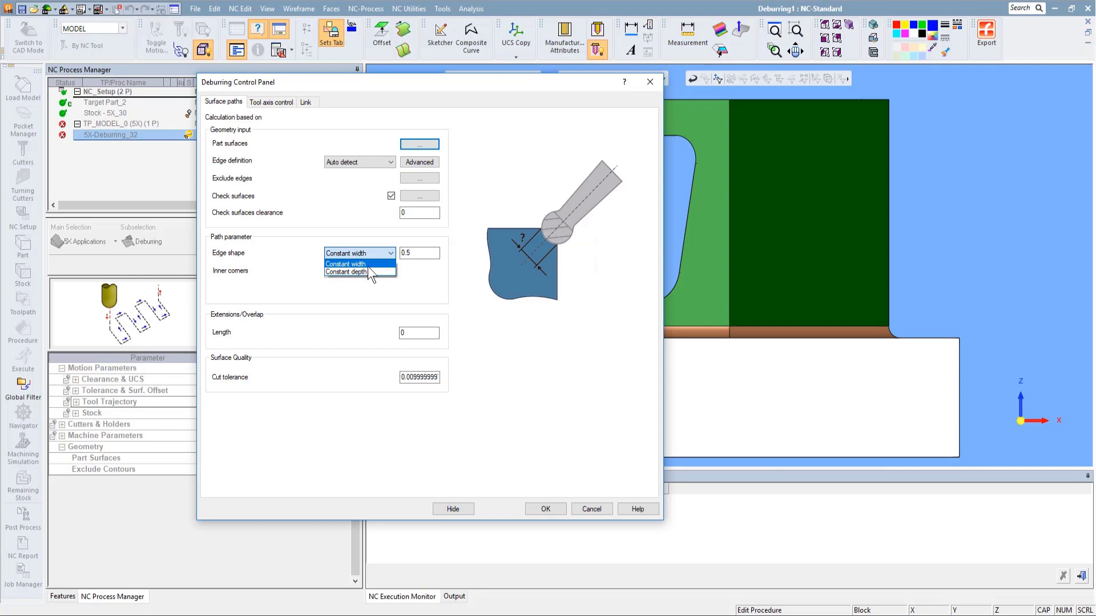
left_click(368, 272)
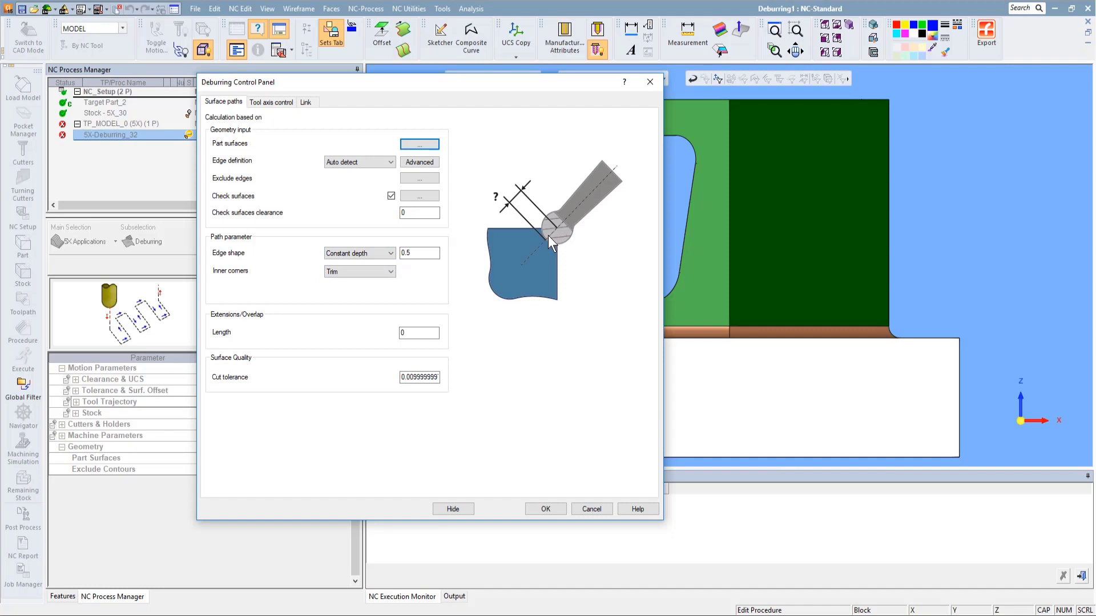
left_click(366, 253)
left_click(366, 263)
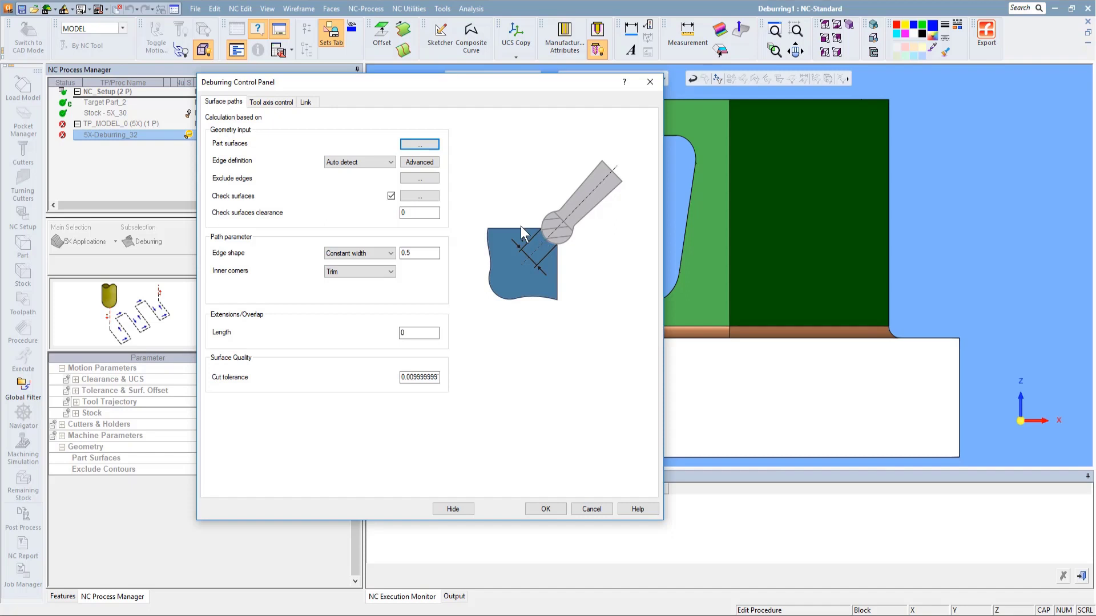
Set the deburring edge shape to Constant depth and the inner corners to Relief
left_click(383, 256)
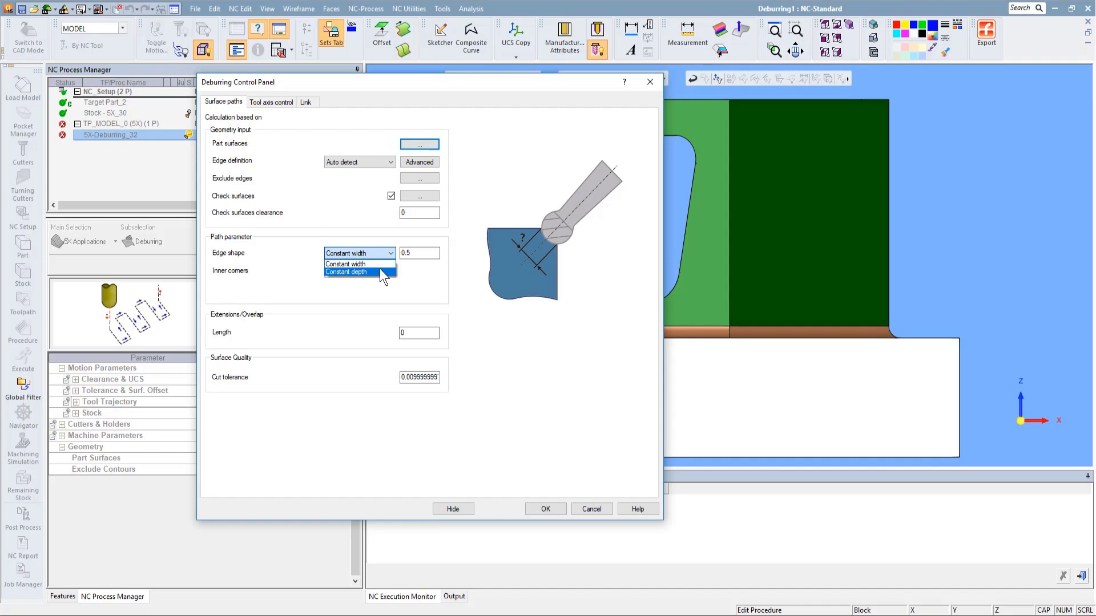
left_click(379, 269)
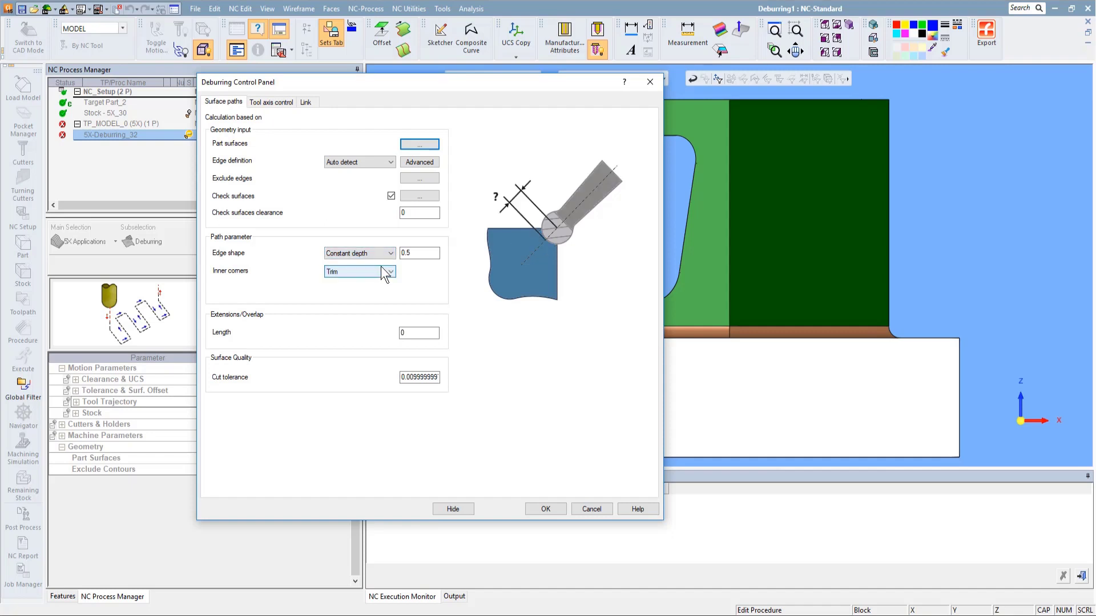
left_click(417, 256)
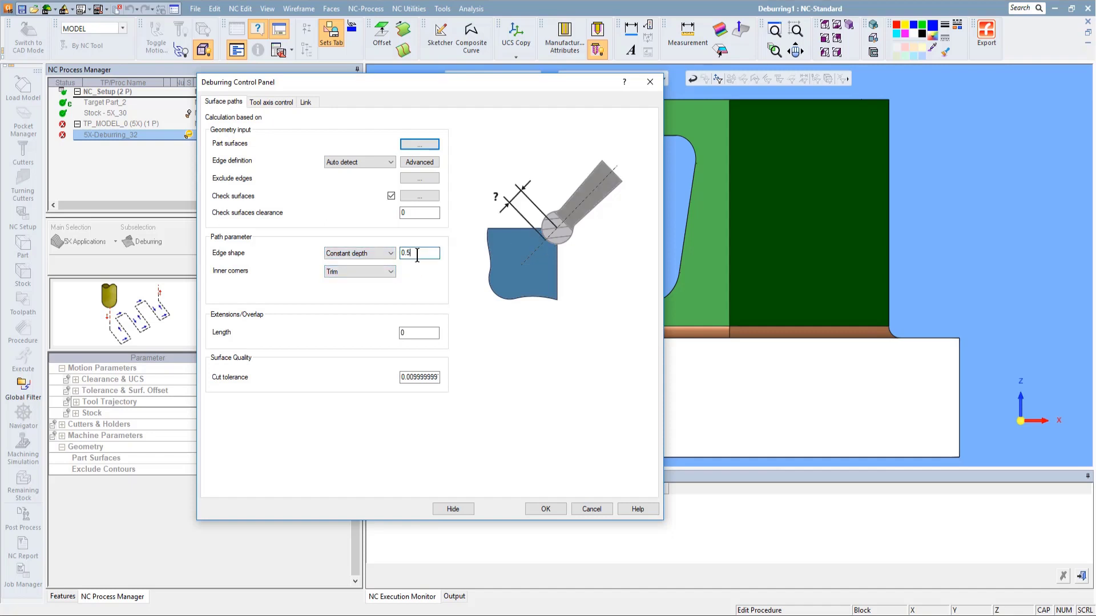
left_click(376, 272)
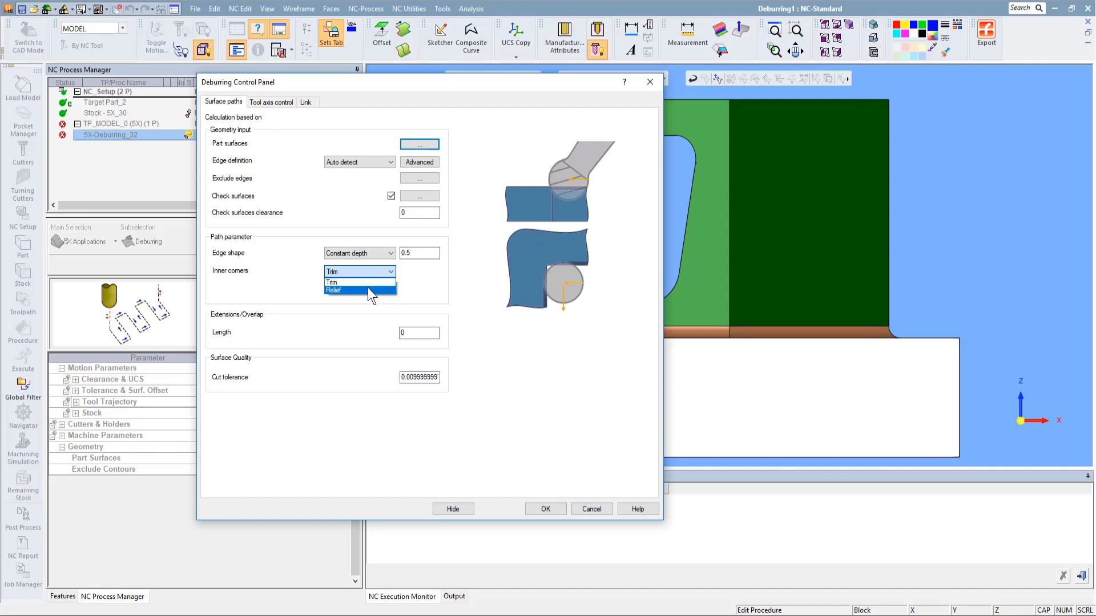
left_click(368, 289)
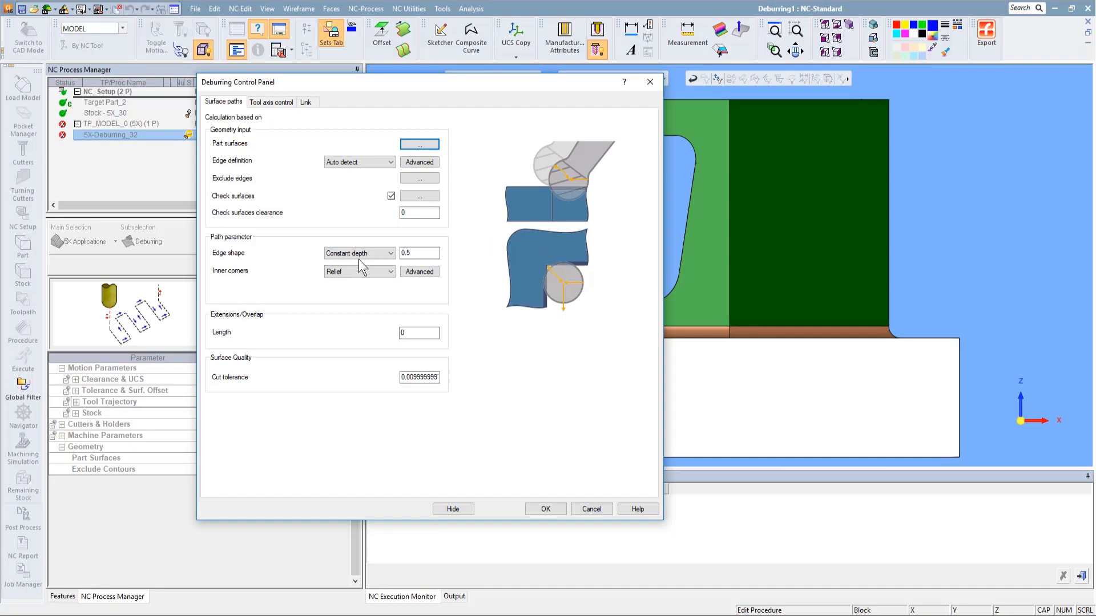
Set the inner corners to Trim and the tilting to 5 axis (simultaneous) with the Normal to contour strategy
left_click(385, 271)
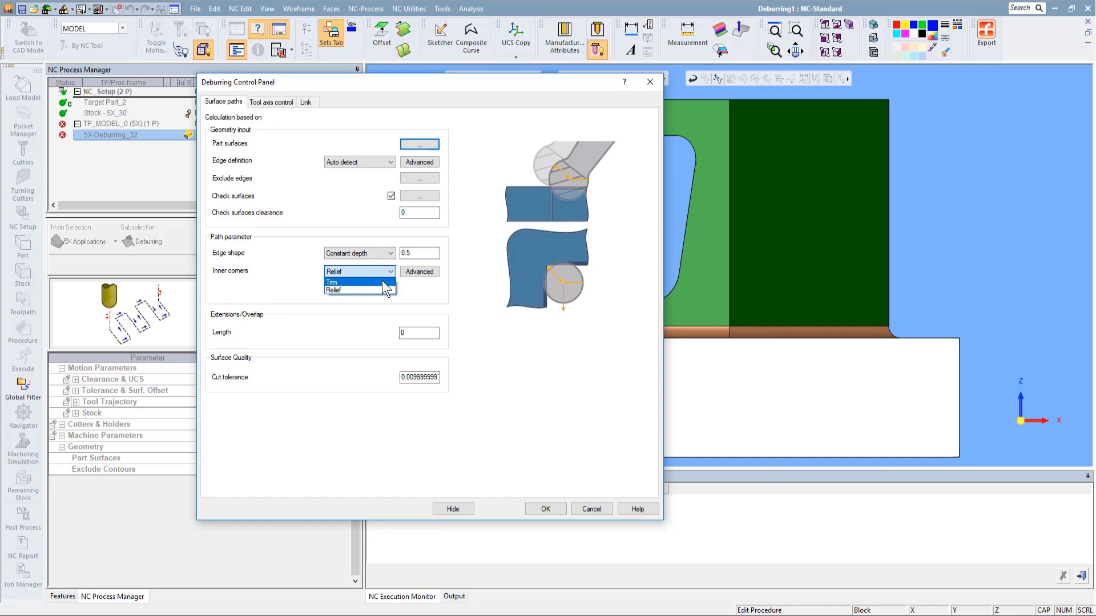
left_click(382, 280)
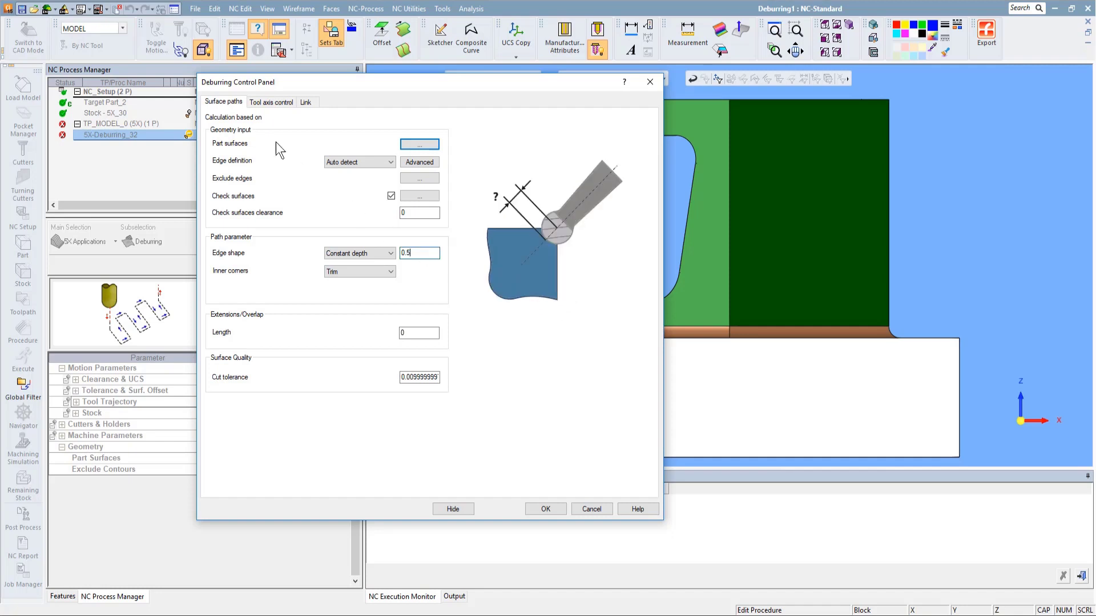
left_click(272, 102)
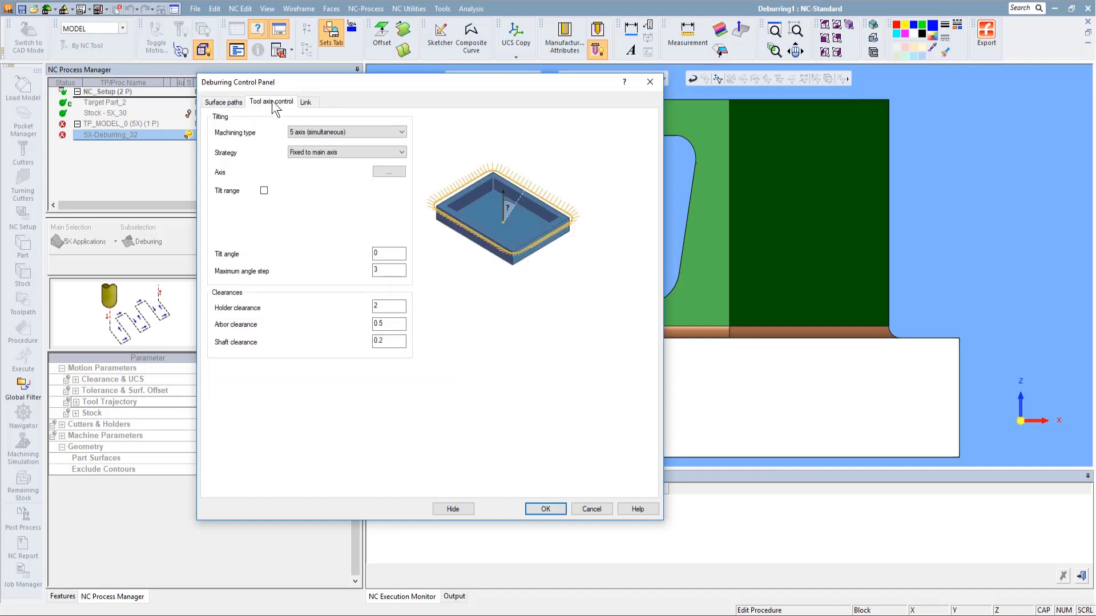
left_click(382, 131)
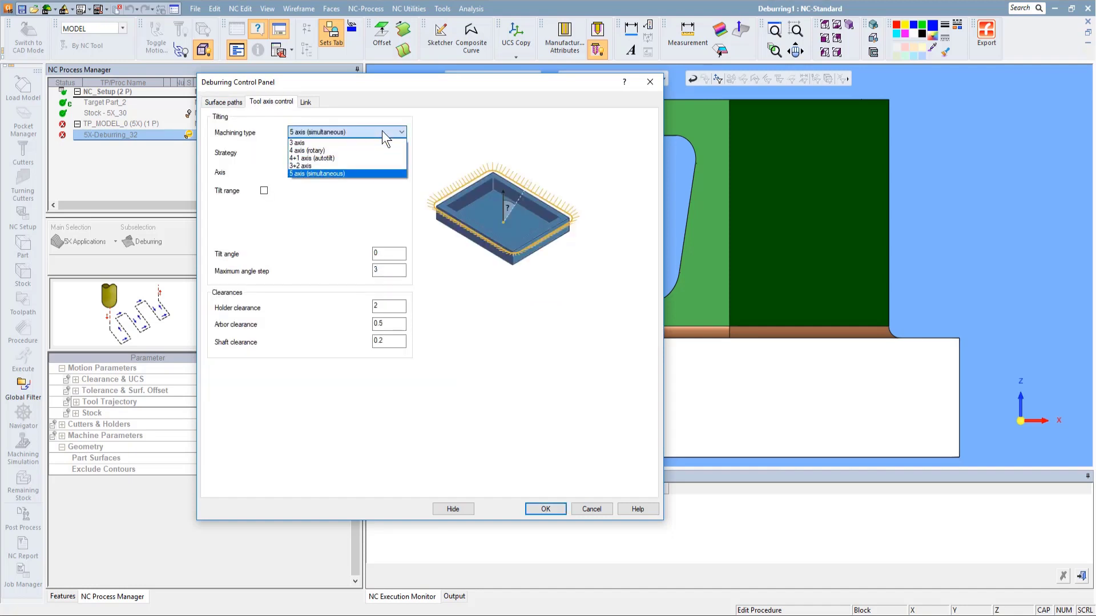
left_click(375, 174)
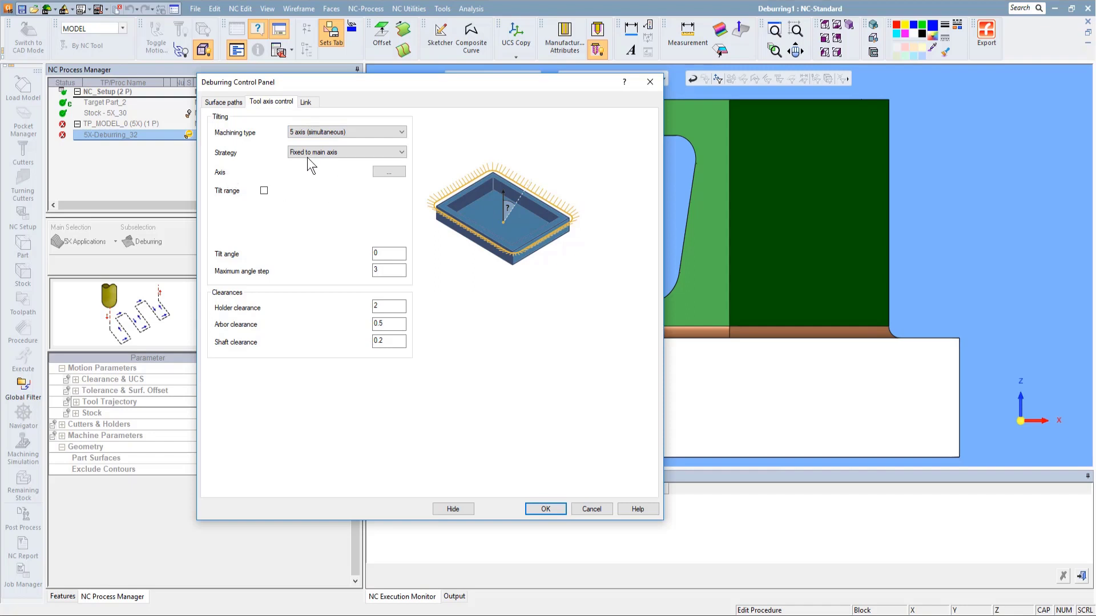
left_click(351, 153)
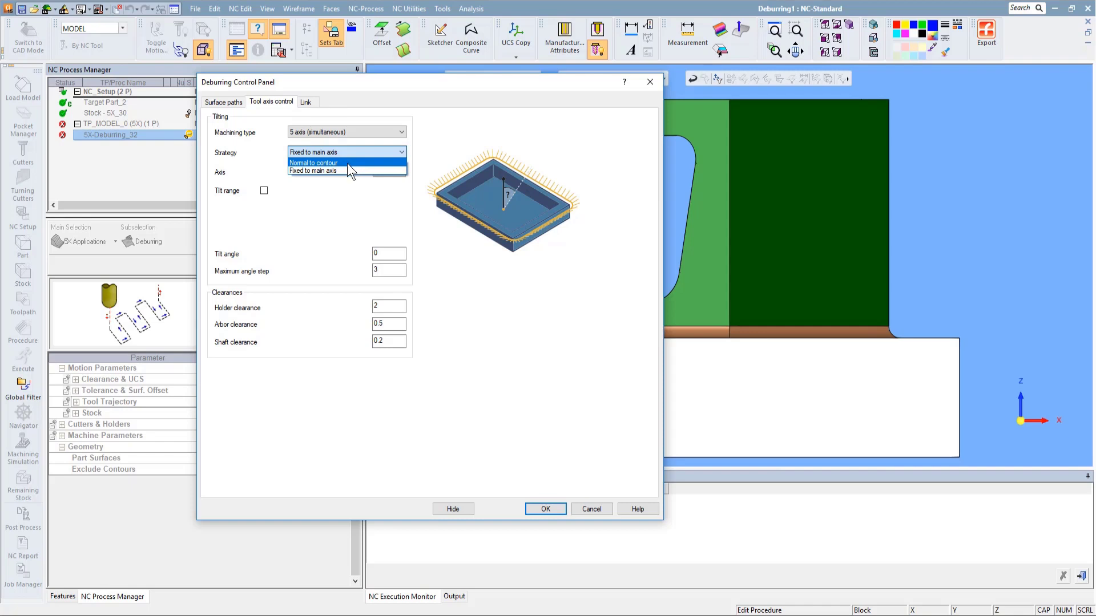
left_click(348, 163)
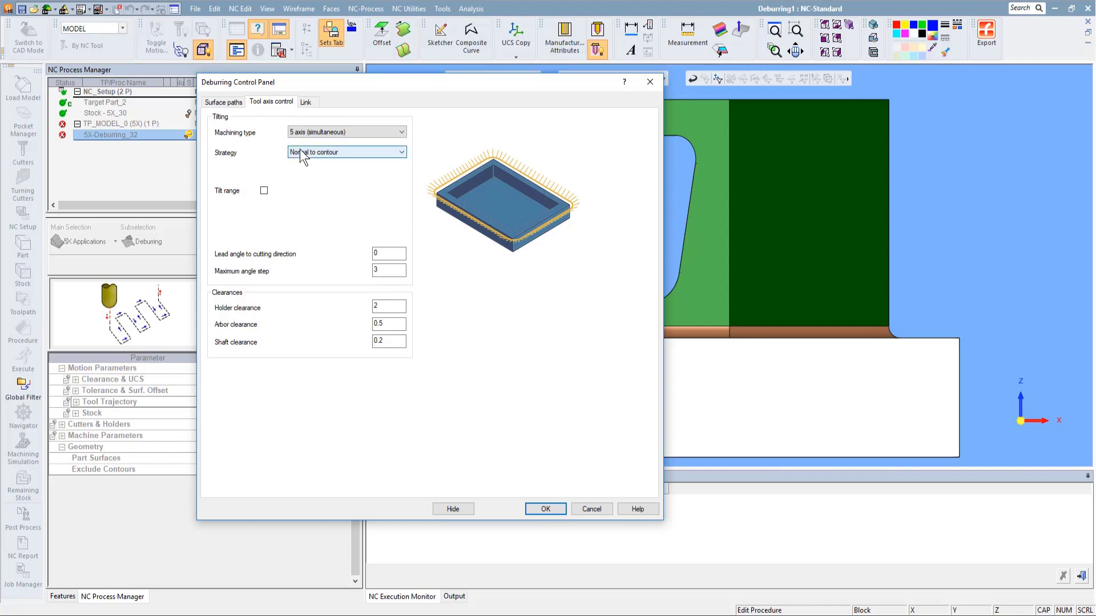
Enable the tilt range for the deburring tool axis and set its maximum to 85
left_click(263, 190)
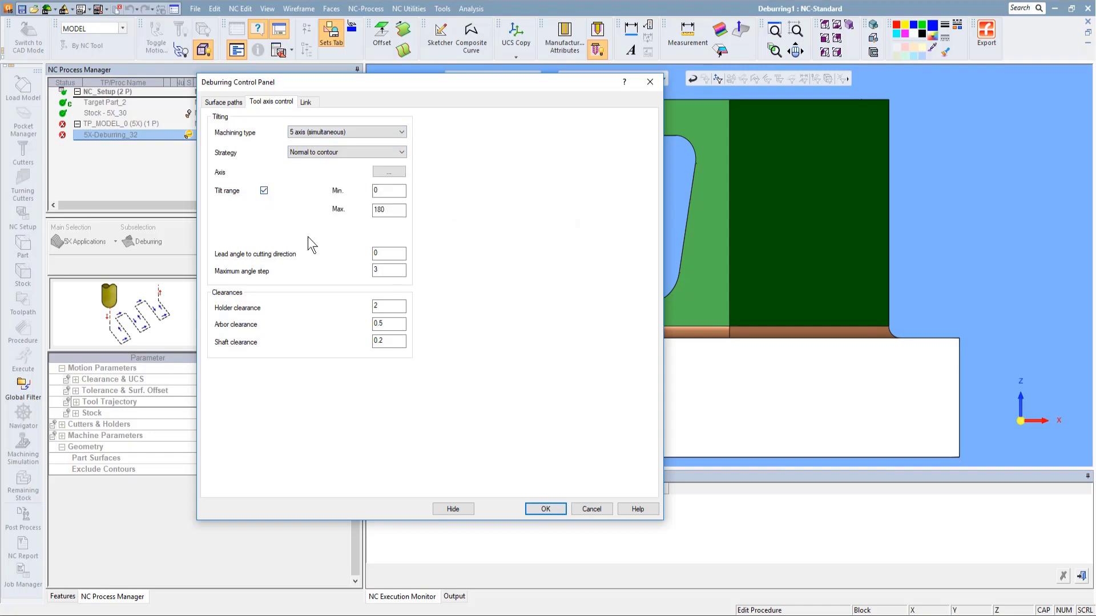
double_click(391, 212)
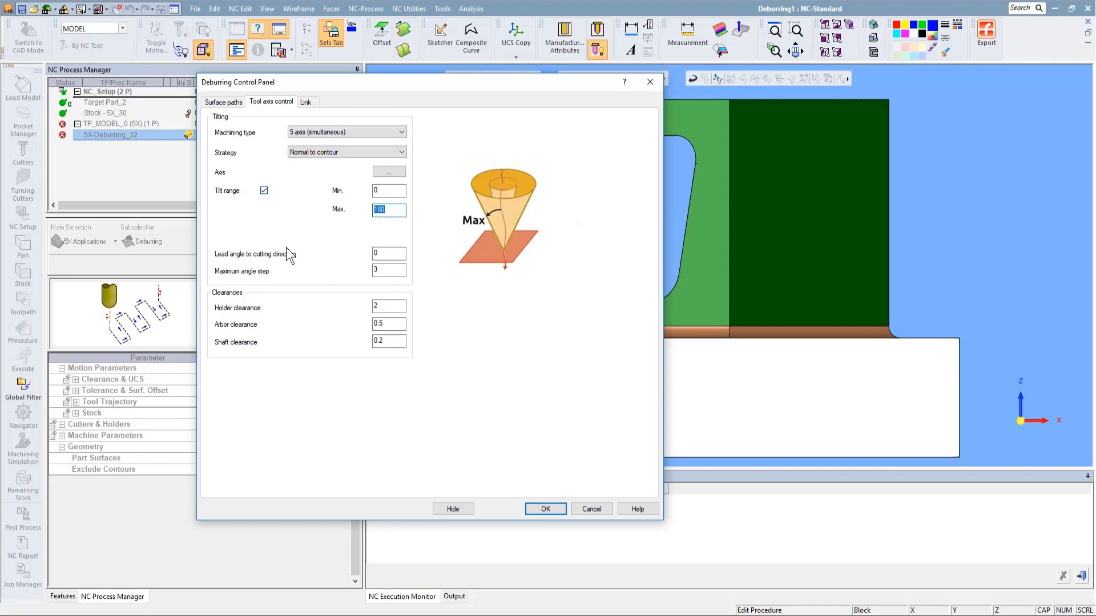
type("85")
key("Tab")
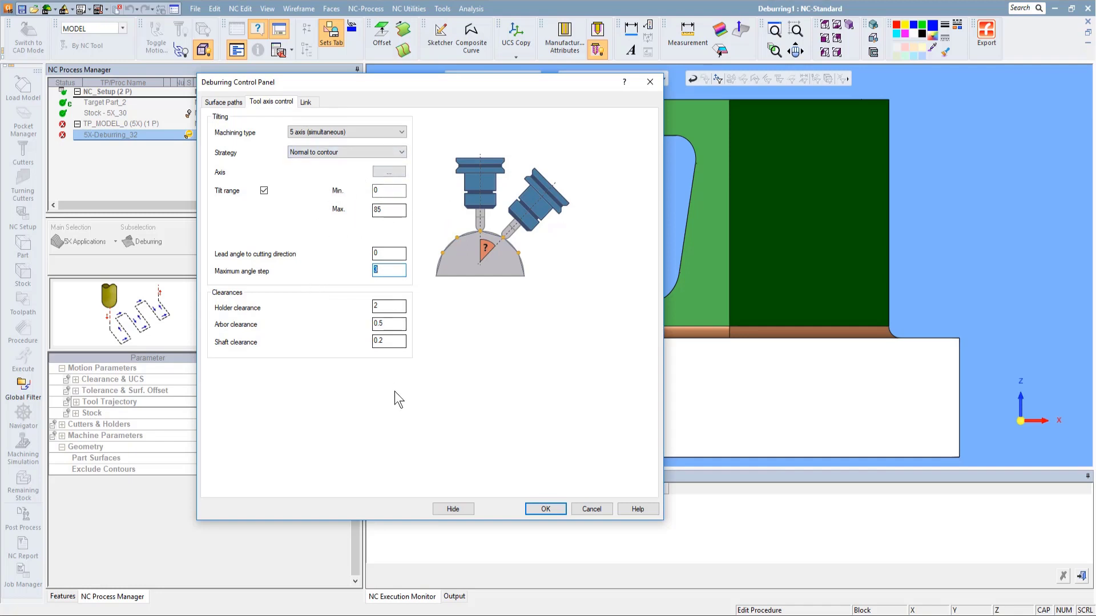
Check the link settings, accept the deburring parameters and calculate the procedure
left_click(307, 102)
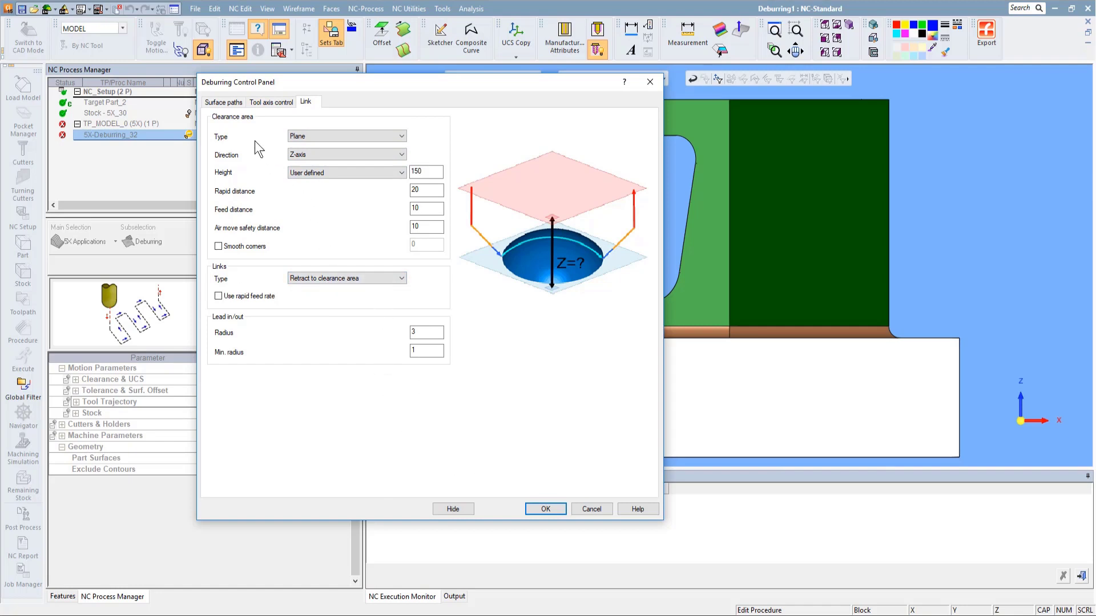
left_click(239, 101)
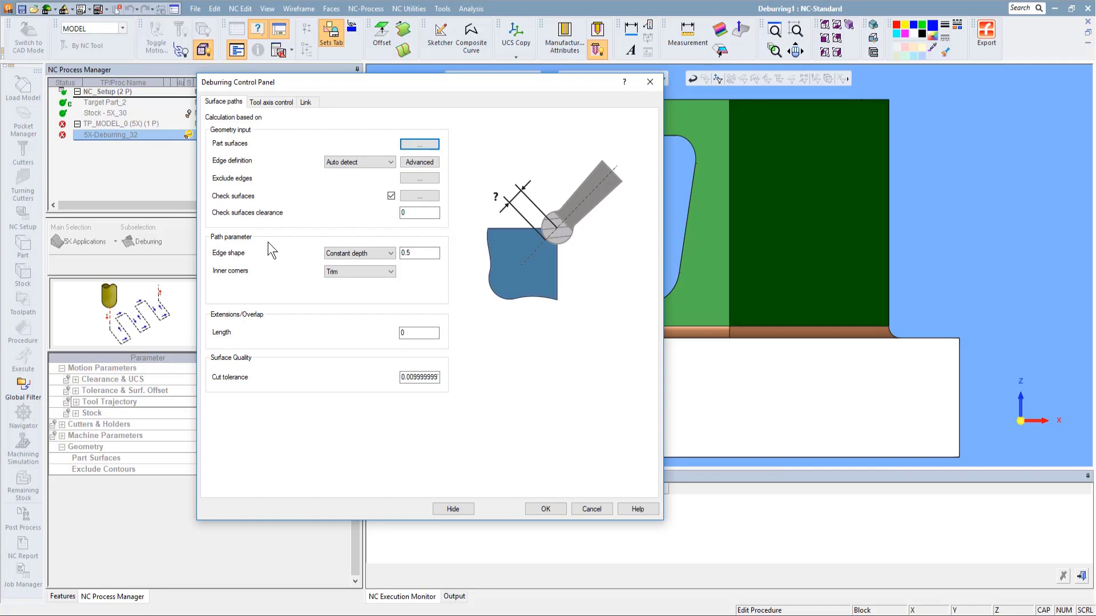
left_click(545, 508)
right_click(404, 184)
left_click(437, 220)
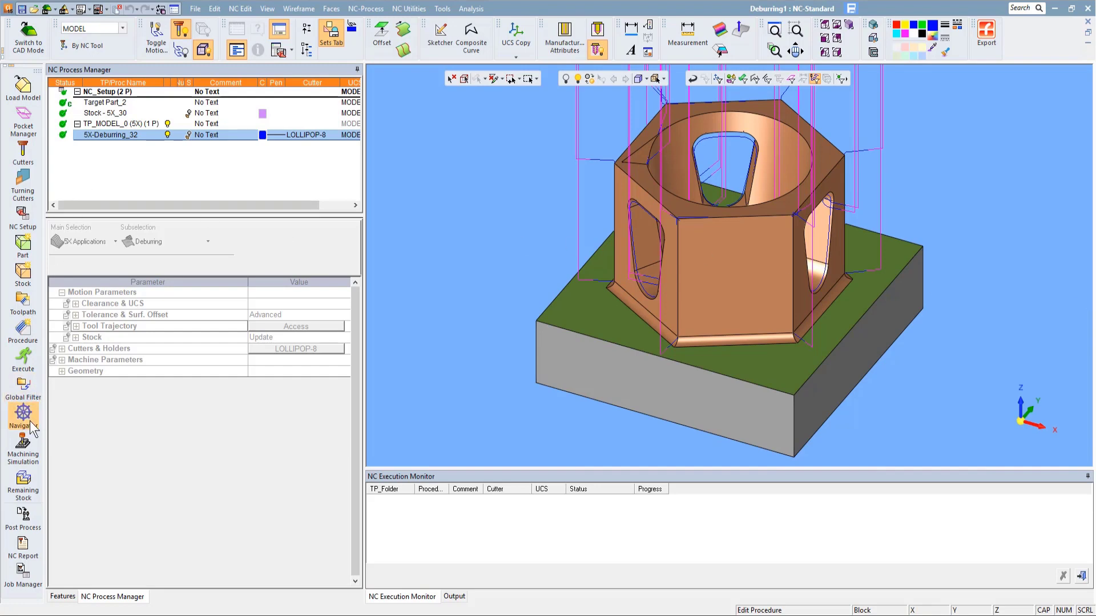
Launch an accurate machining simulation of the deburring with material removal on the current stock and without checking against the part
left_click(23, 456)
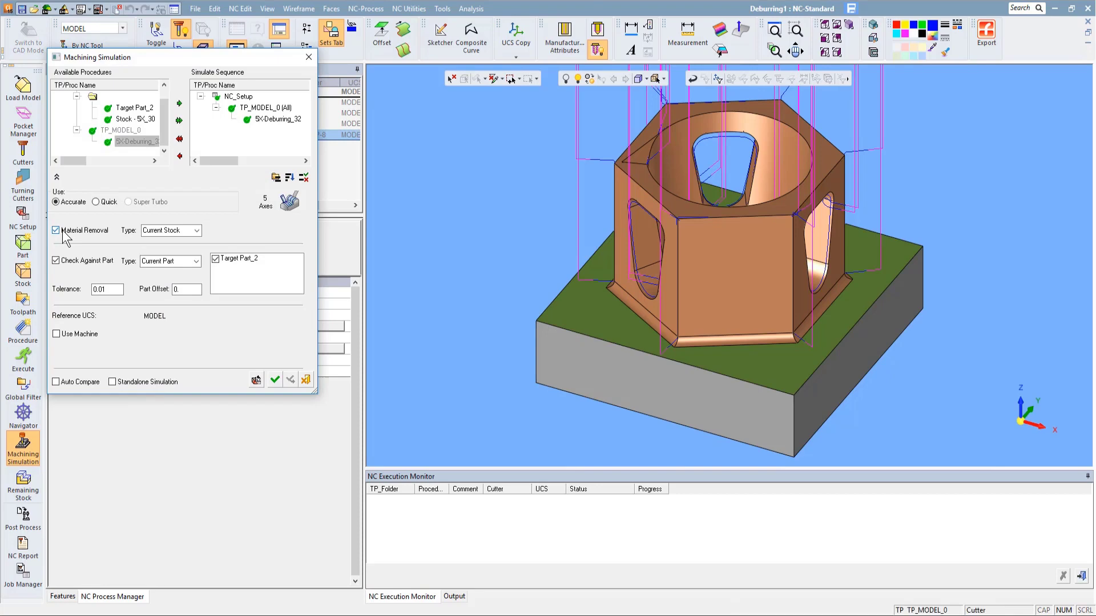
left_click(83, 261)
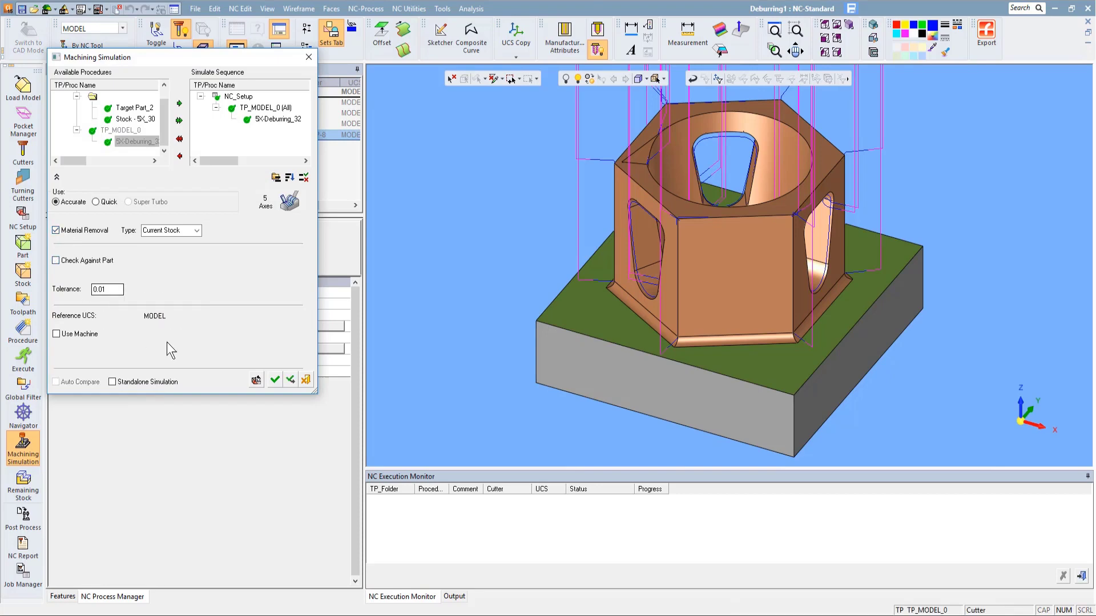
left_click(274, 380)
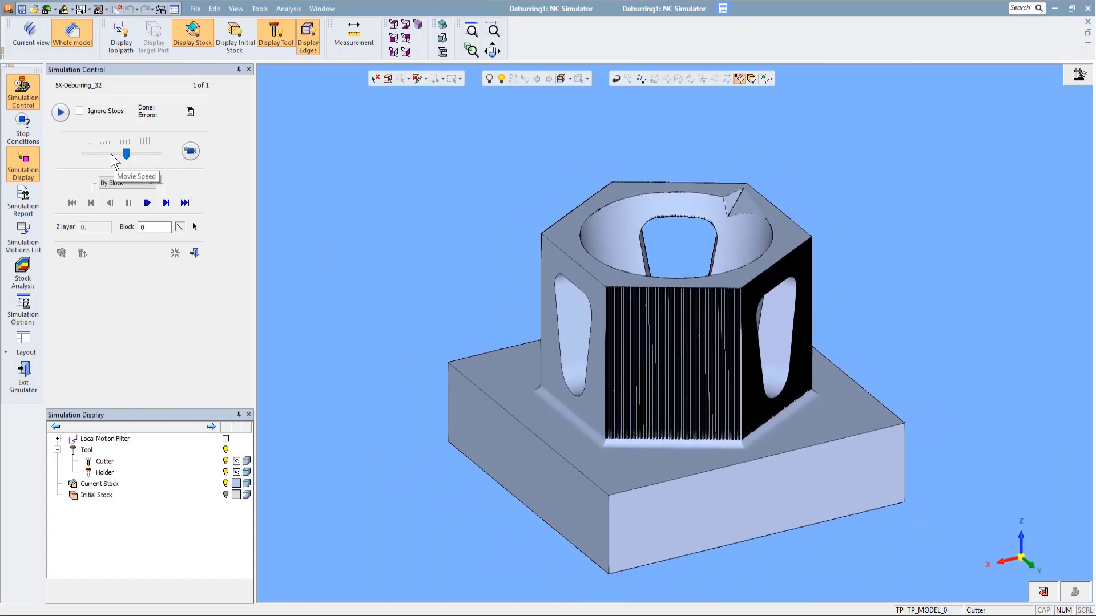
Play the deburring simulation at a reduced speed and raise the speed to finish it
left_click_drag(125, 154, 102, 154)
left_click(190, 151)
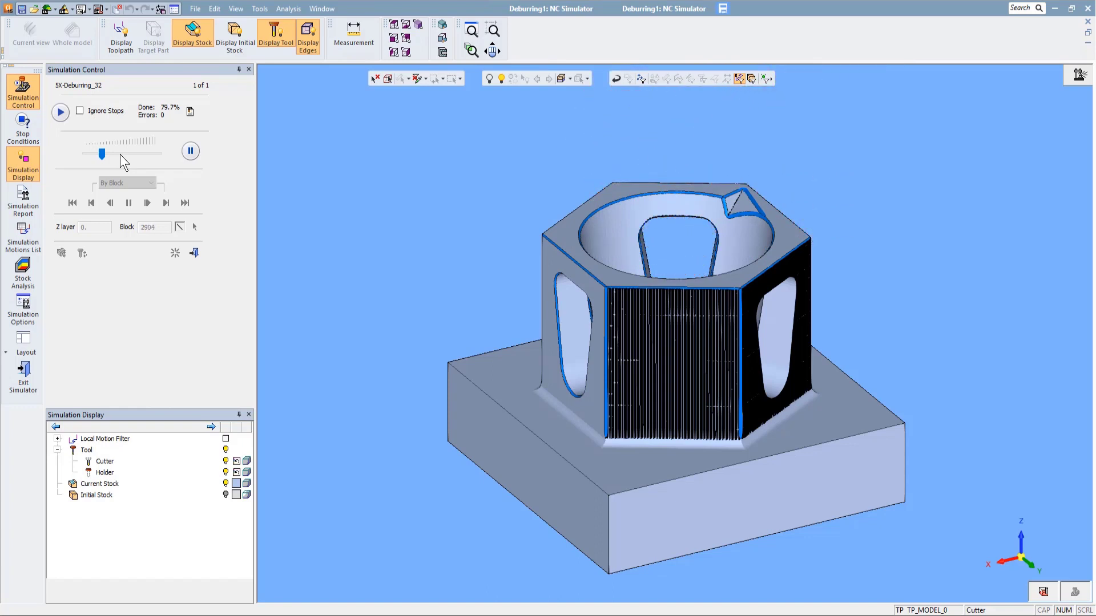
left_click(121, 154)
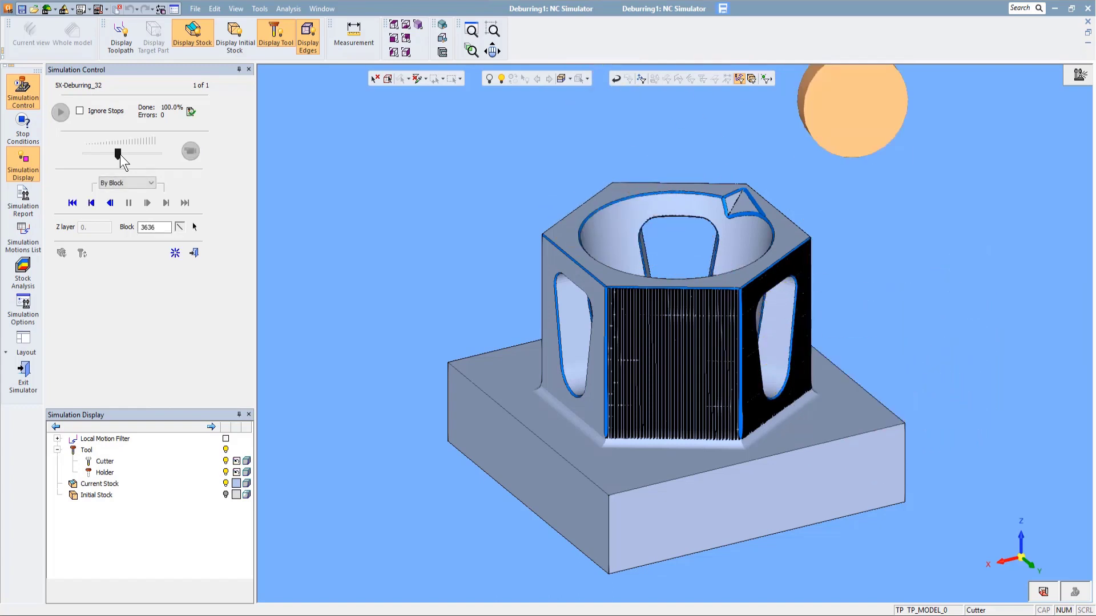
Examine the deburred outer edges, side windows and triangular notch on the simulated stock, and exit the simulator
right_click_drag(605, 432, 671, 291, "ctrl")
left_click_drag(783, 320, 660, 372, "ctrl")
middle_click_drag(660, 372, 603, 359, "ctrl")
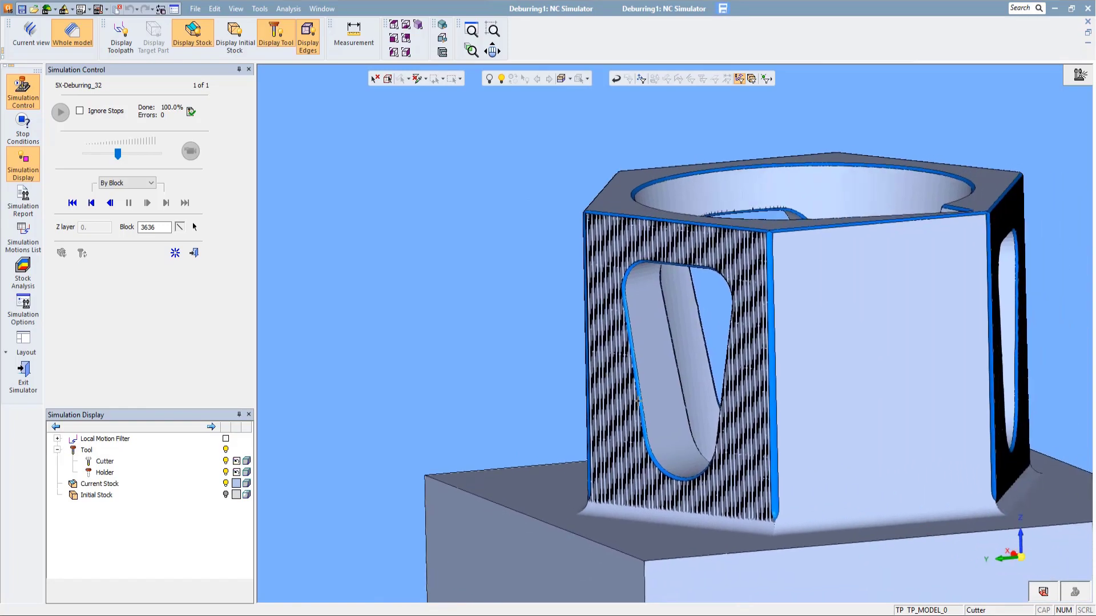
right_click_drag(685, 471, 699, 337, "ctrl")
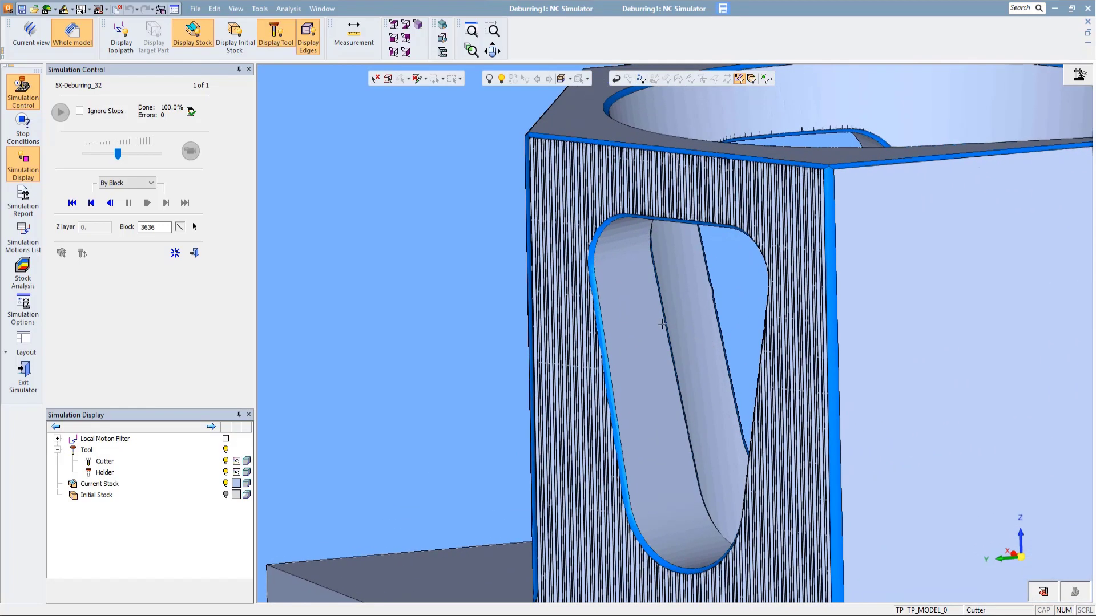
left_click_drag(663, 324, 729, 343, "ctrl")
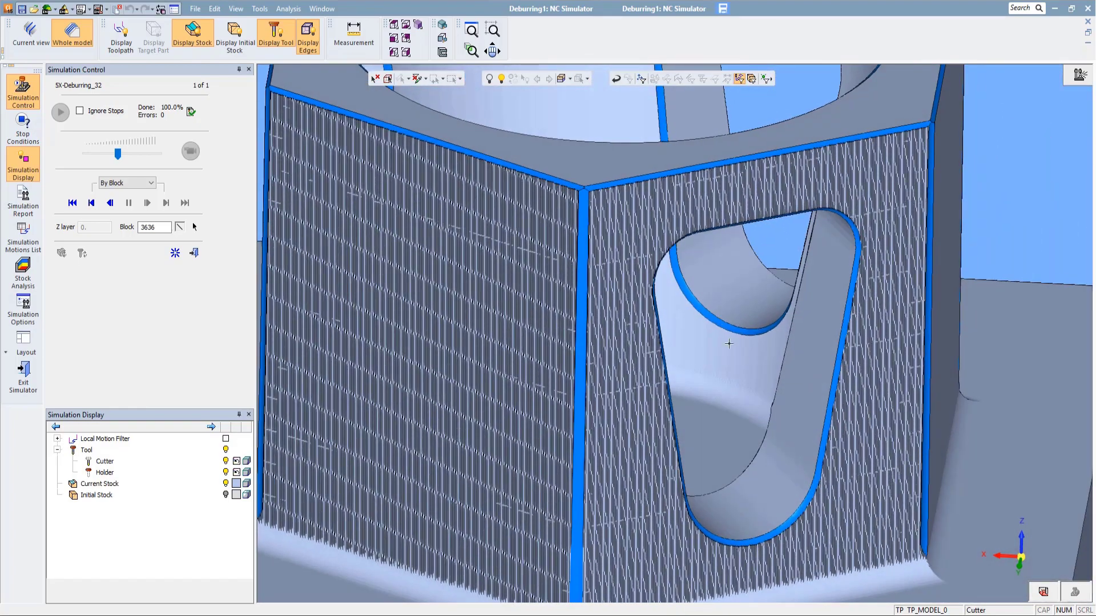
middle_click_drag(654, 253, 734, 345, "ctrl")
right_click_drag(720, 266, 732, 247, "ctrl")
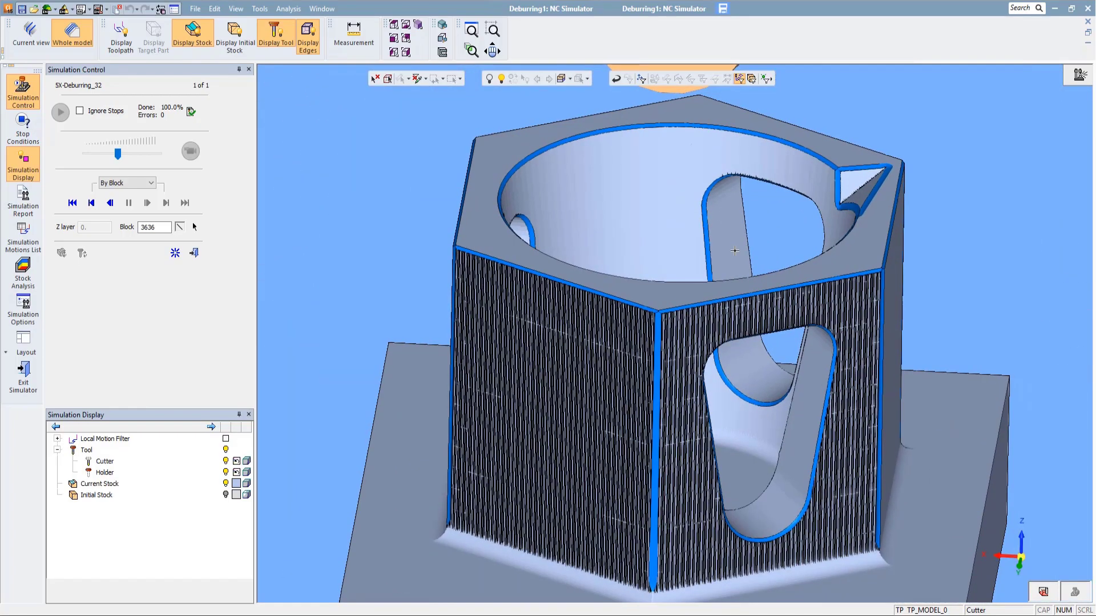
middle_click_drag(733, 247, 682, 333, "ctrl")
left_click_drag(682, 332, 837, 319, "ctrl")
middle_click_drag(858, 228, 718, 381, "ctrl")
right_click_drag(718, 381, 708, 418, "ctrl")
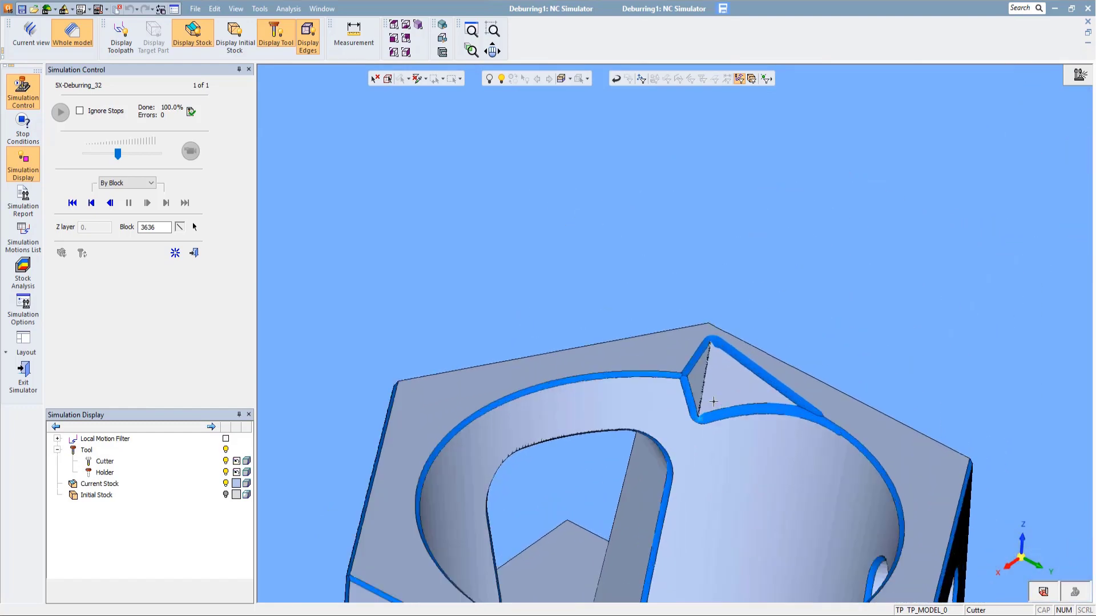
scroll(714, 402, "up", 5)
left_click_drag(686, 395, 653, 445, "ctrl")
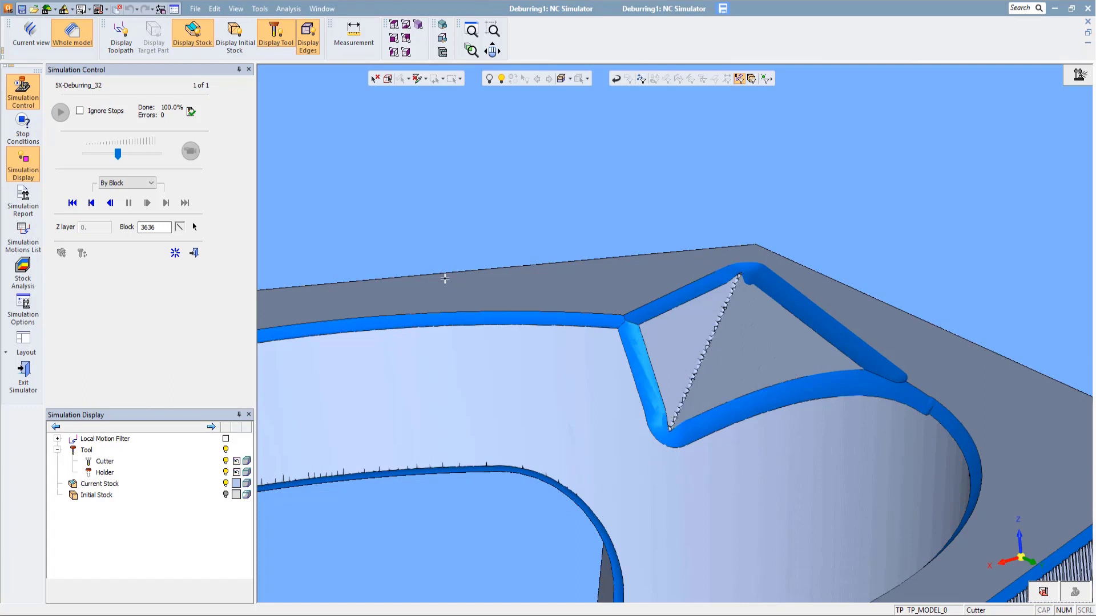
left_click(194, 252)
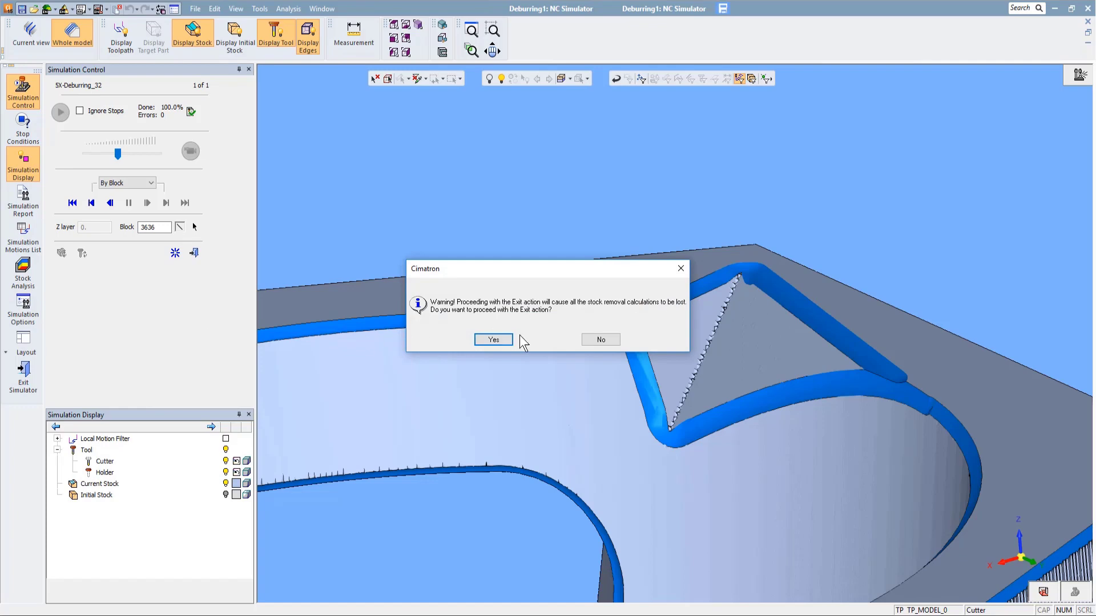
left_click(494, 340)
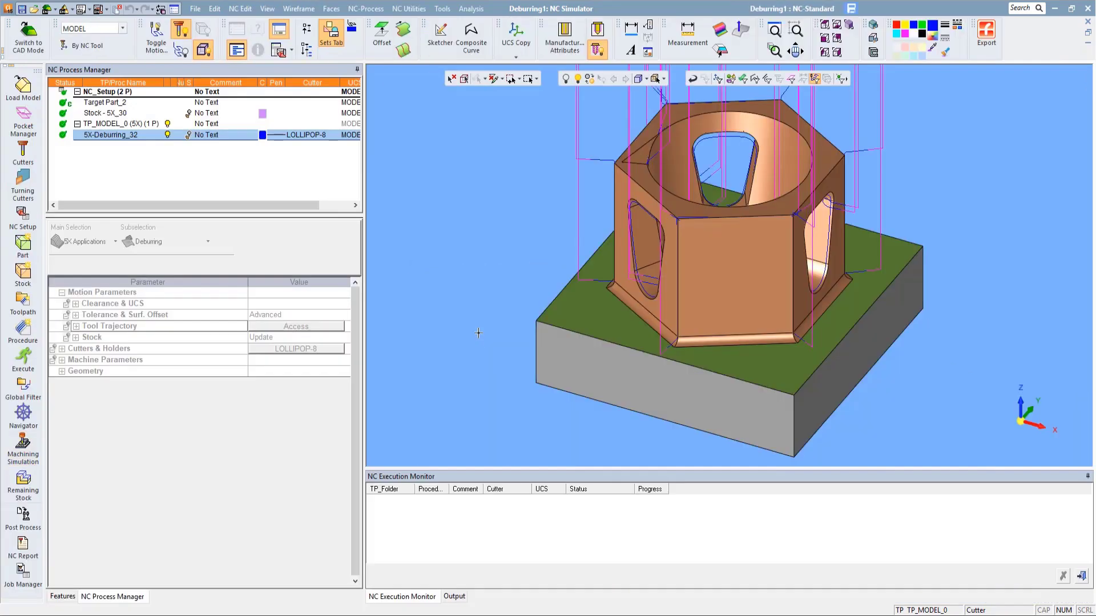
Edit the deburring procedure to use Relief for the inner corners without loops on the relief cuts, and accept the parameters
double_click(137, 136)
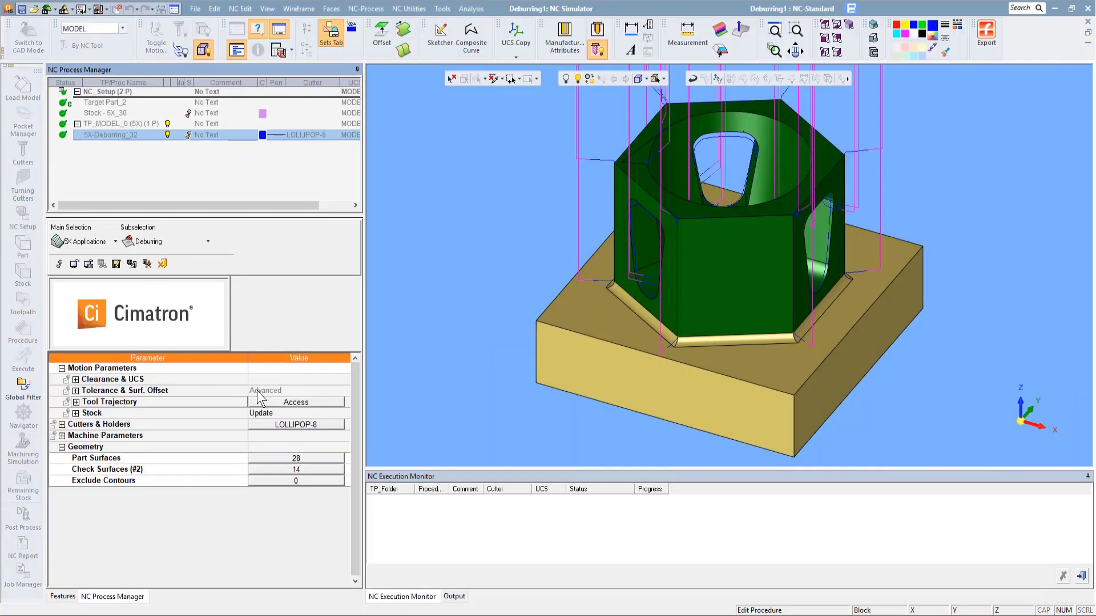
left_click(296, 402)
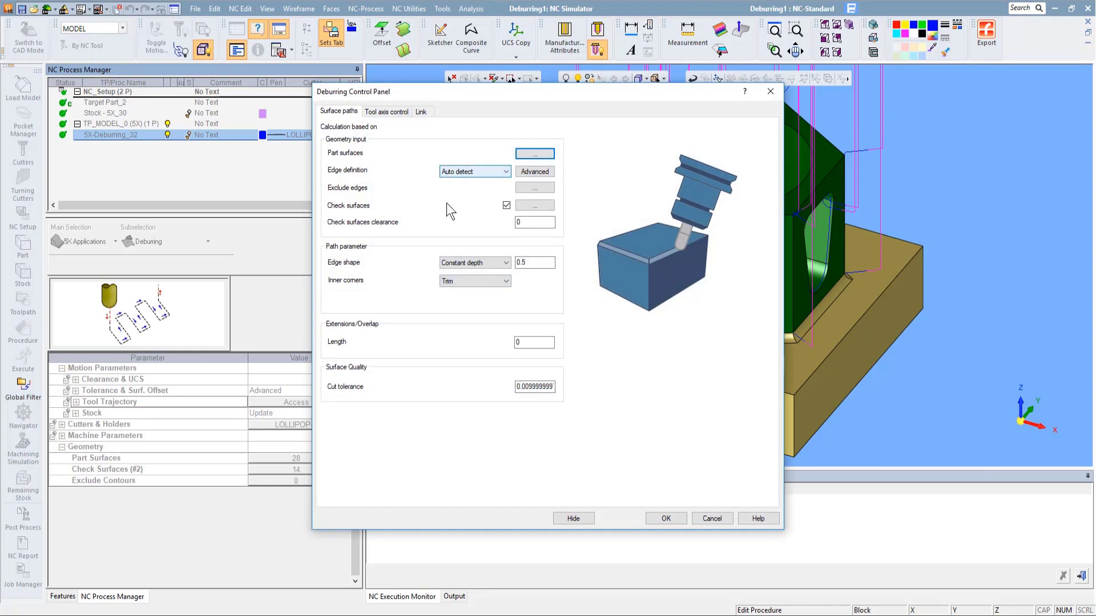
left_click(462, 281)
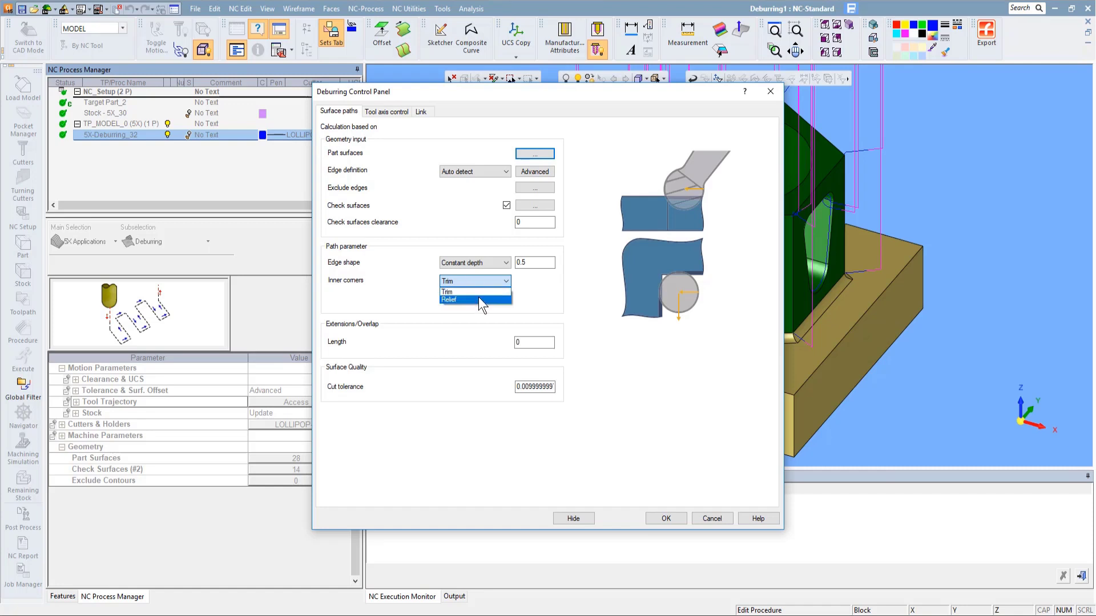
left_click(478, 300)
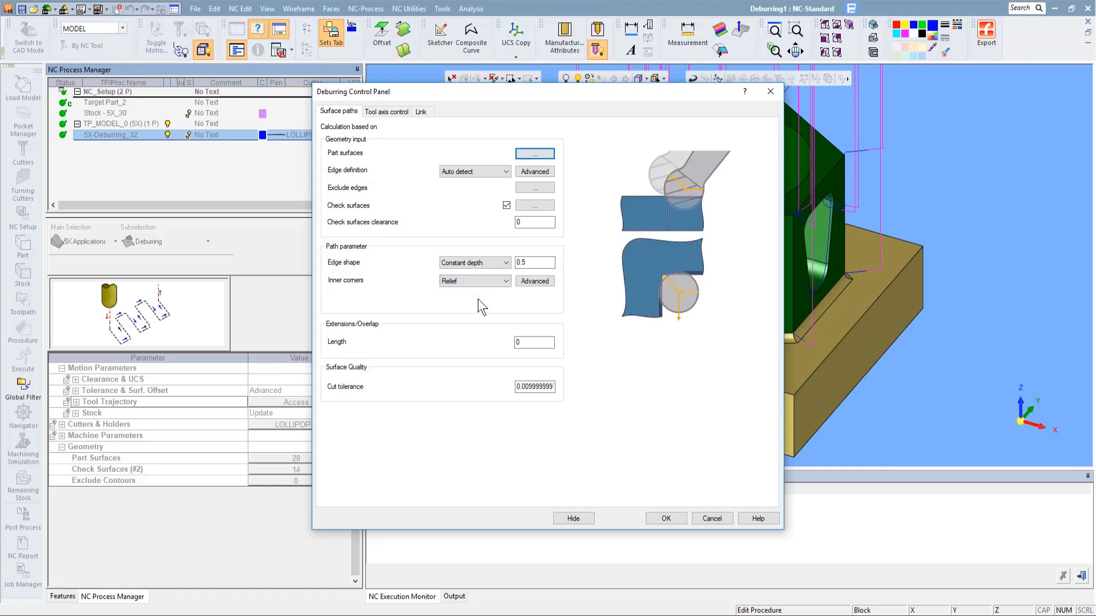
left_click(535, 281)
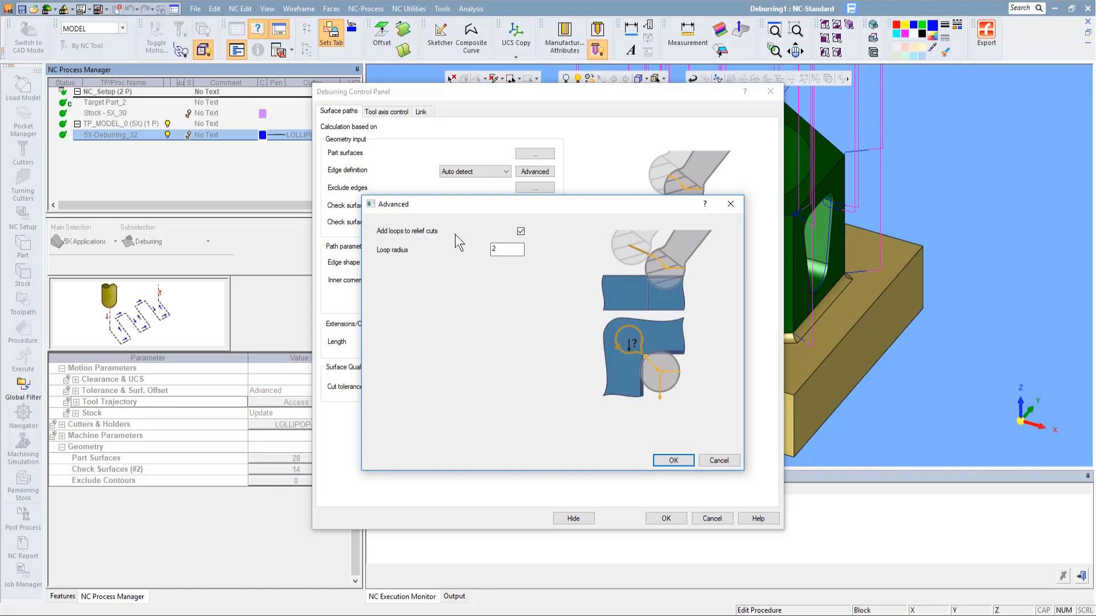
left_click(521, 231)
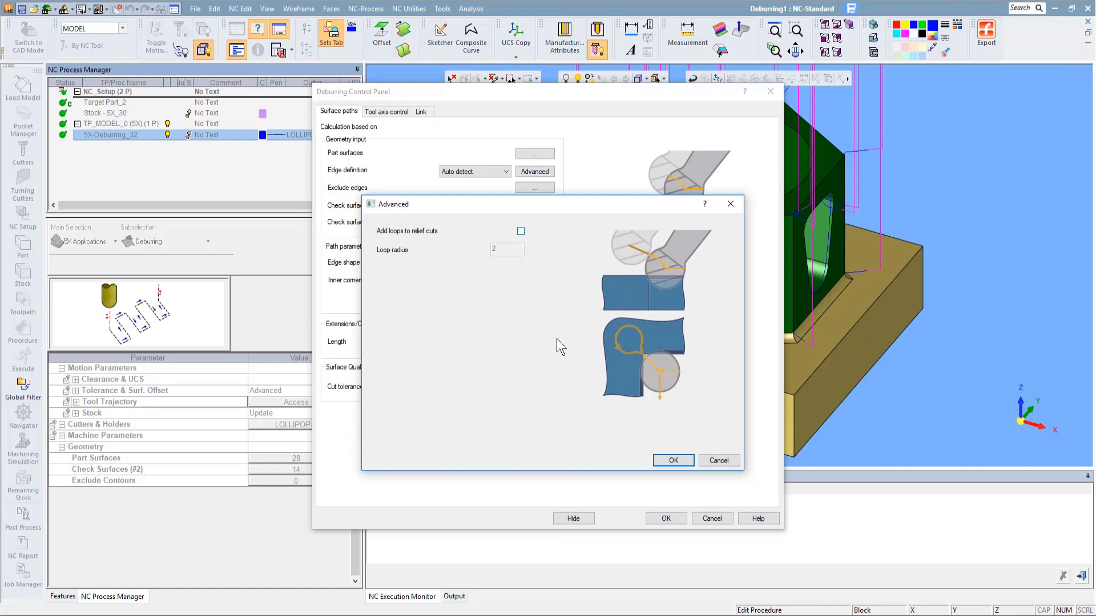
left_click(676, 462)
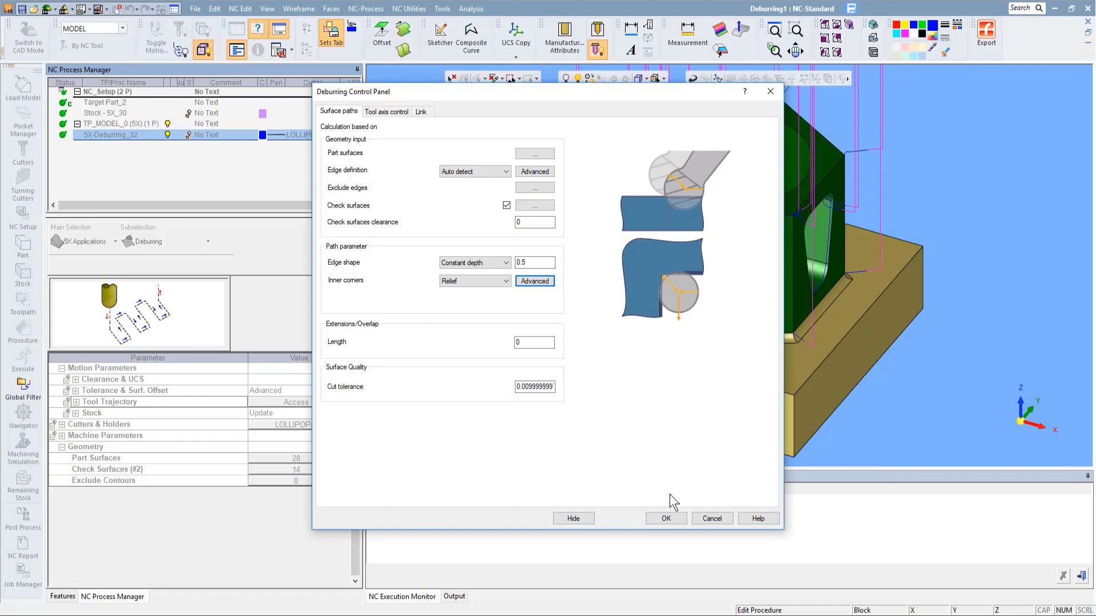
left_click(501, 282)
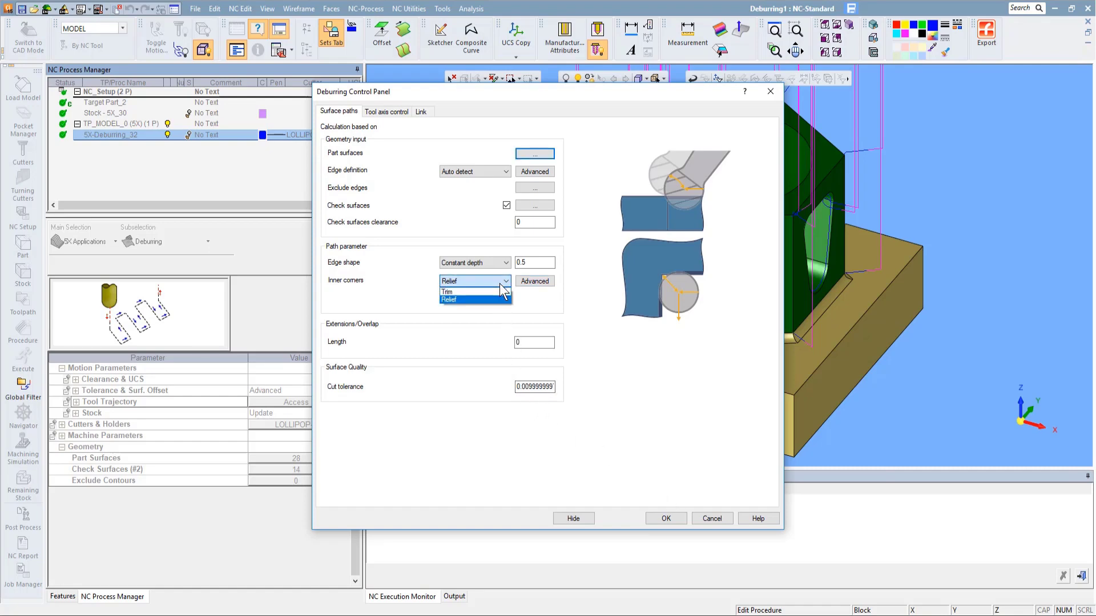
left_click(501, 284)
left_click(666, 519)
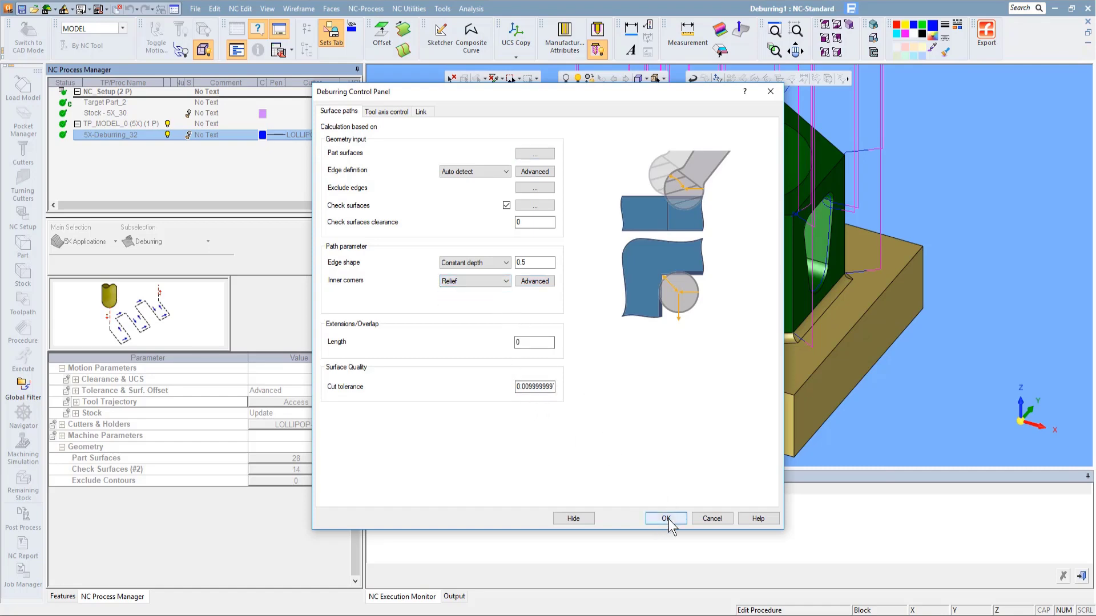
Save and calculate the deburring procedure, and launch its accurate material-removal simulation on the current stock without checking against the part
right_click(505, 319)
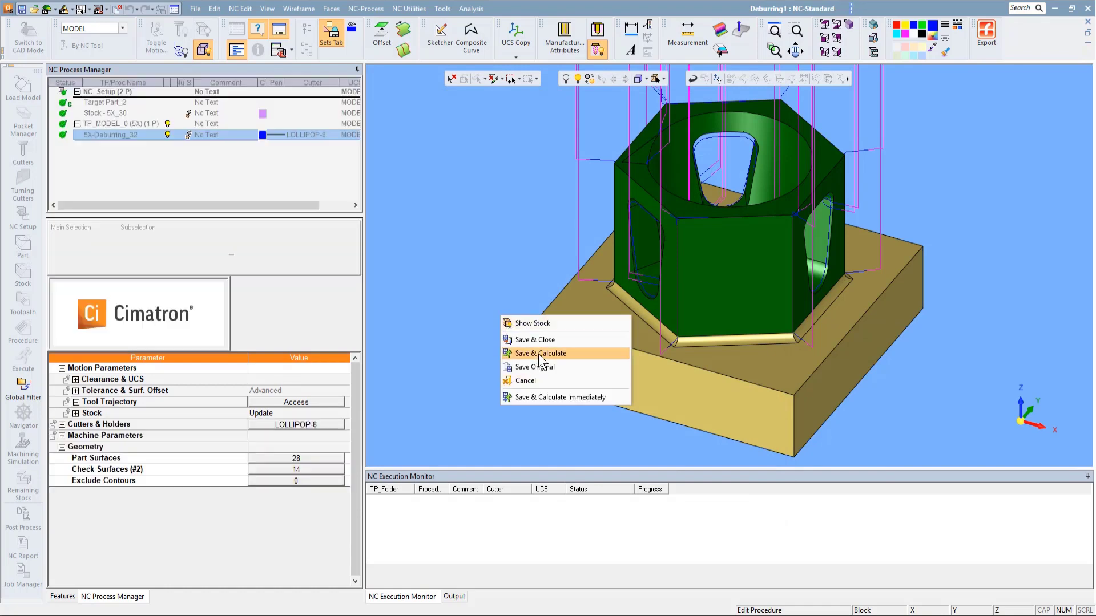
left_click(539, 354)
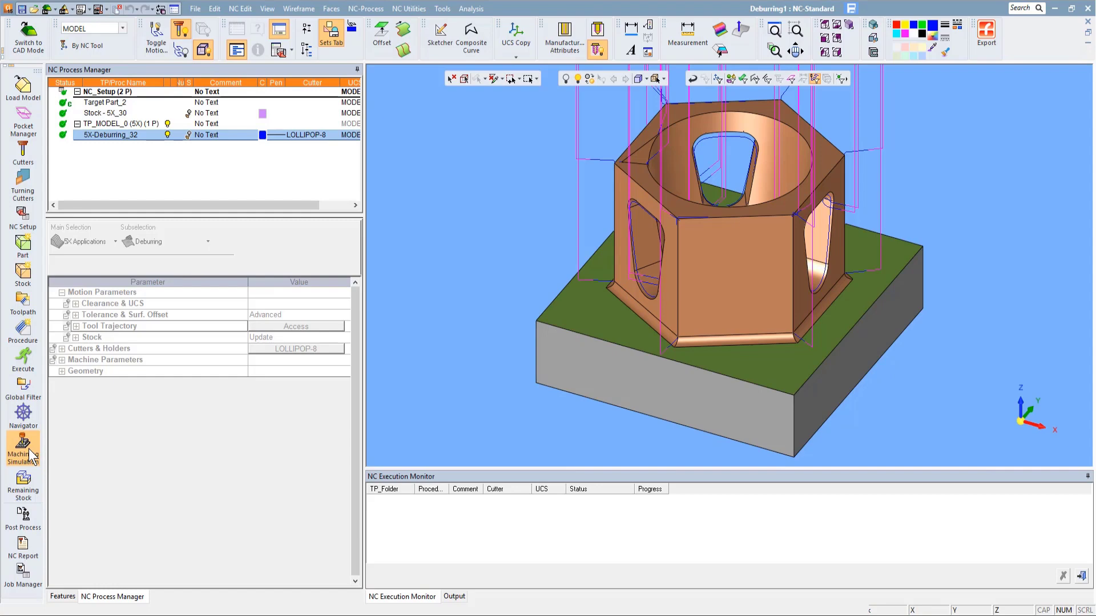
left_click(22, 451)
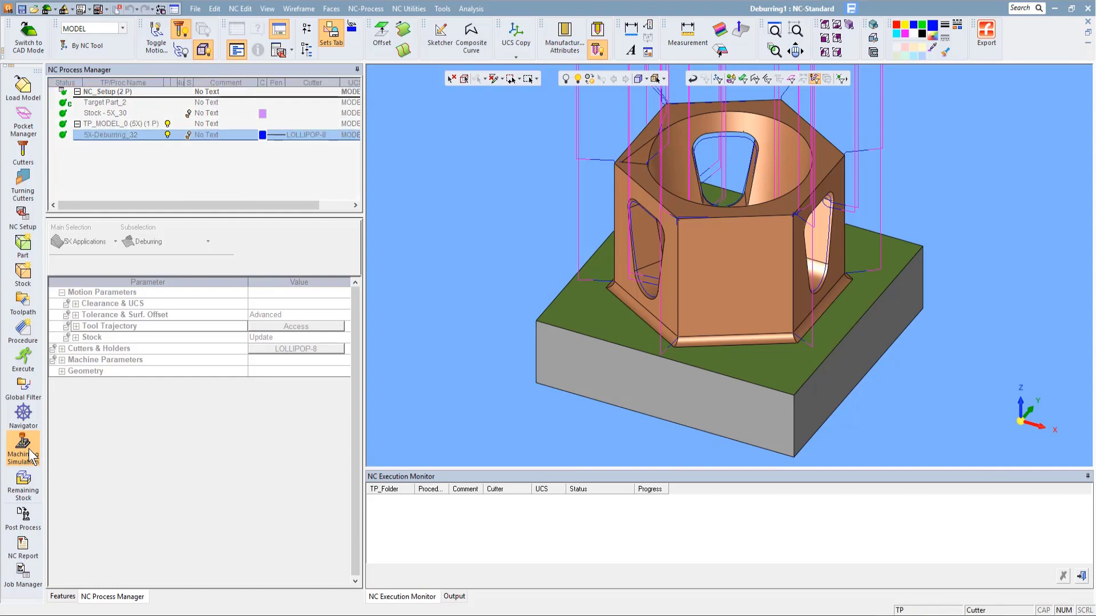
left_click(56, 260)
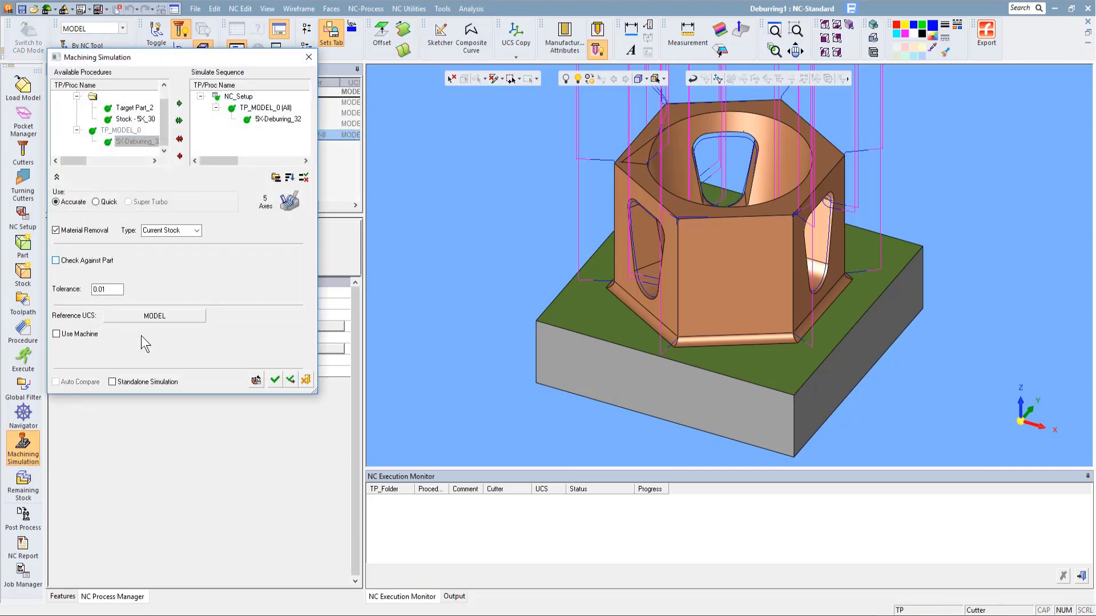
left_click(275, 382)
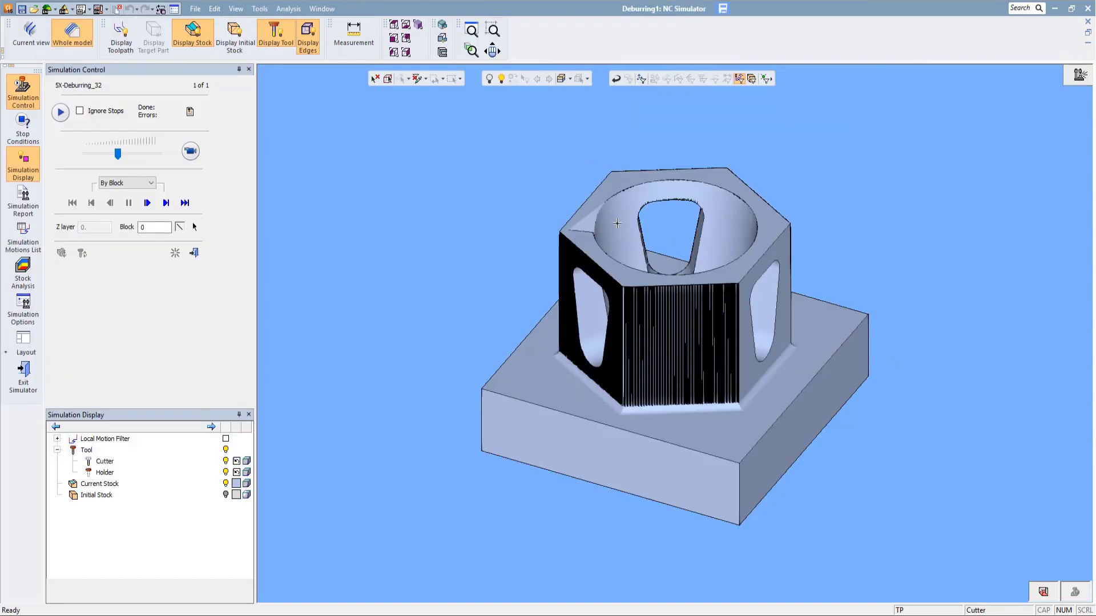
Run the deburring simulation with the triangular notch in view and pause it while the cutter is working along the notch
middle_click_drag(596, 182, 511, 231)
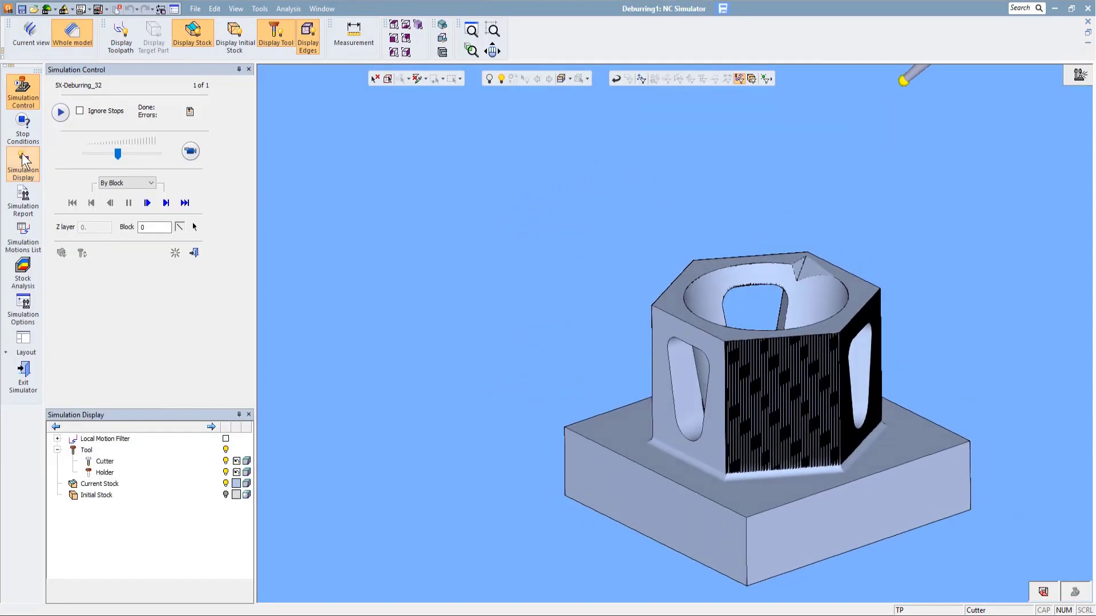
left_click(191, 151)
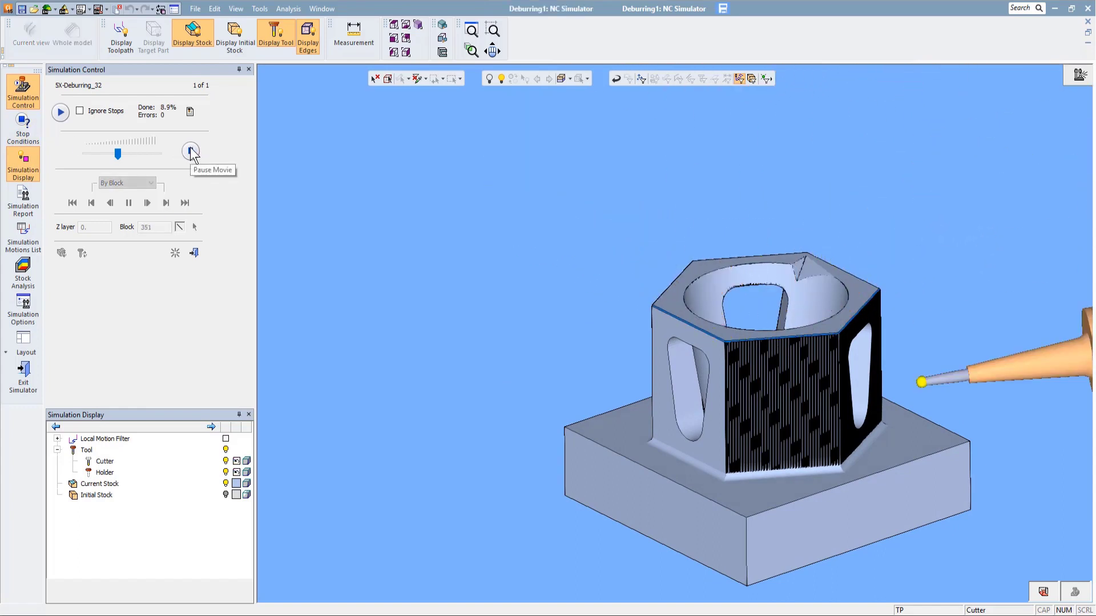
left_click(191, 151)
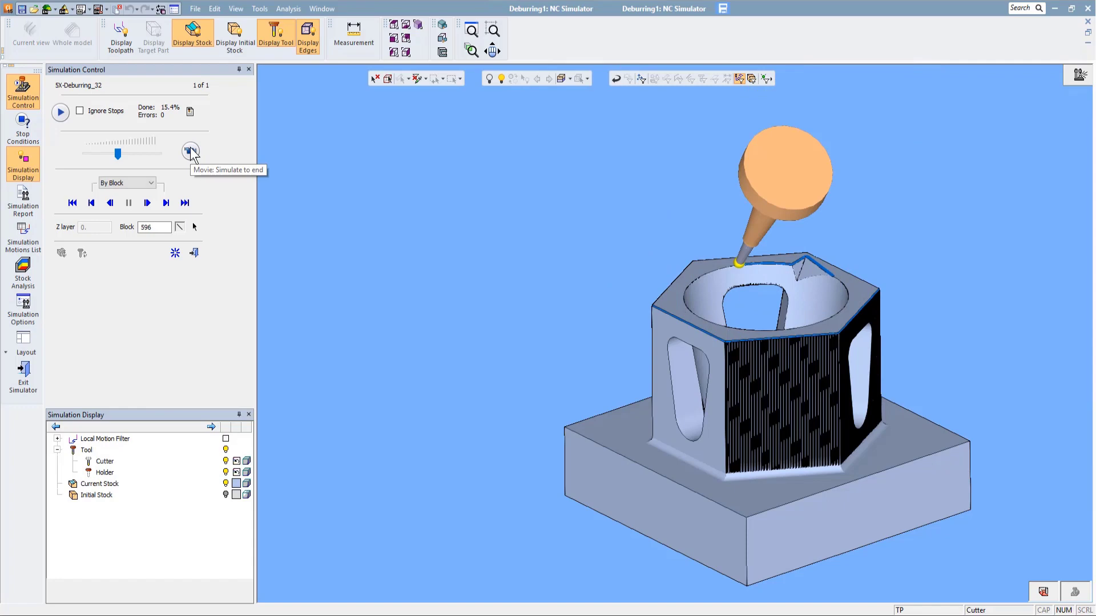
left_click(191, 152)
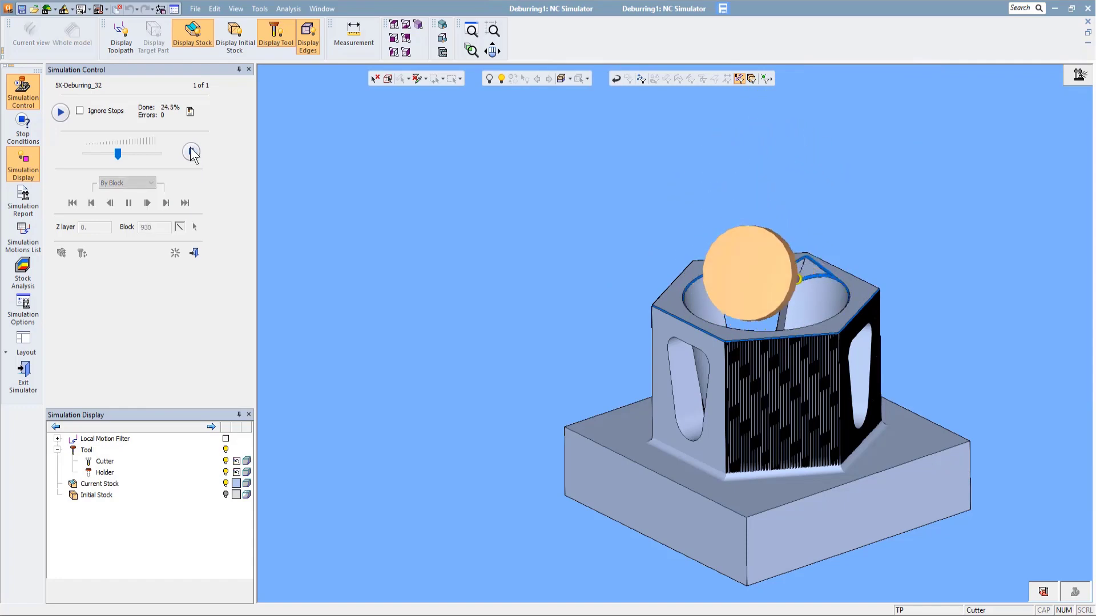
left_click(190, 152)
Simulate the relief cut at the triangular notch's lower corner close up at reduced speed, and pause once the cutter has retracted
middle_click_drag(830, 249, 867, 253)
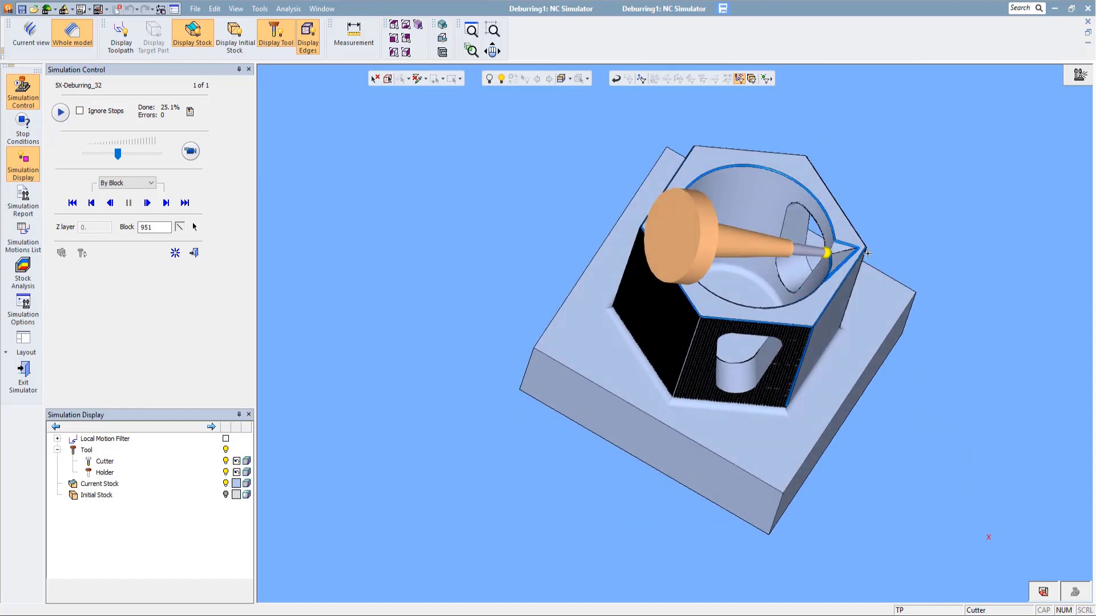
scroll(866, 252, "up", 5)
middle_click_drag(657, 245, 658, 235)
left_click(90, 154)
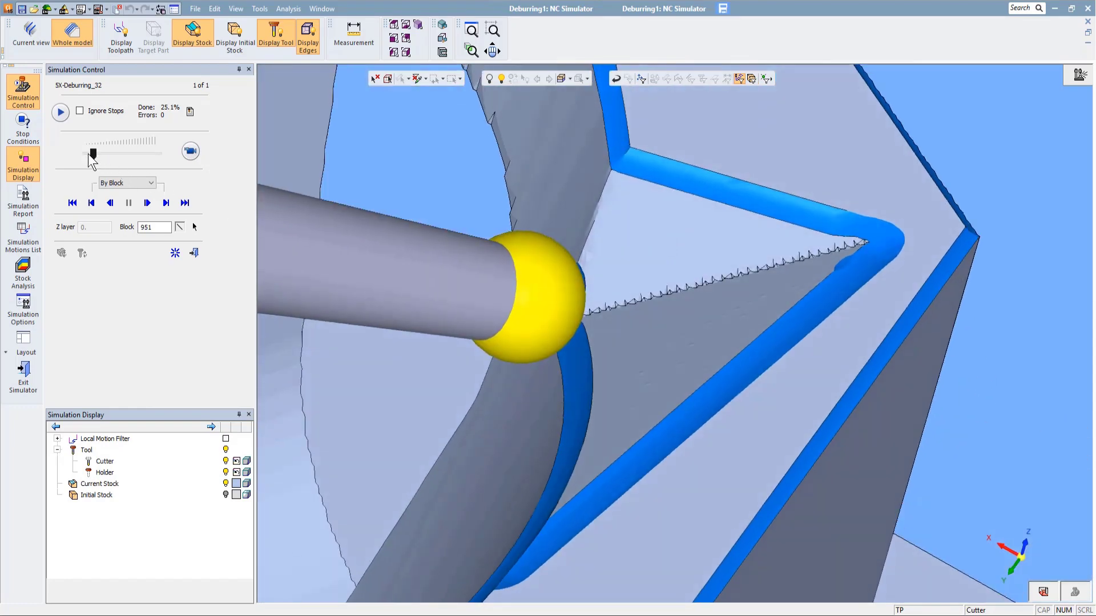
left_click(191, 152)
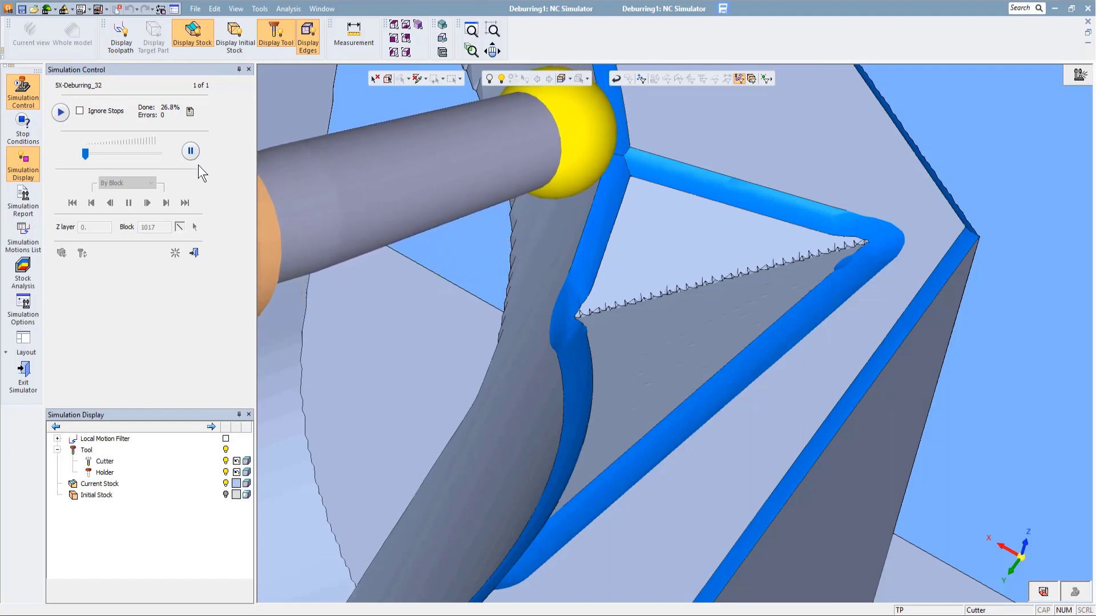
left_click_drag(91, 153, 126, 160)
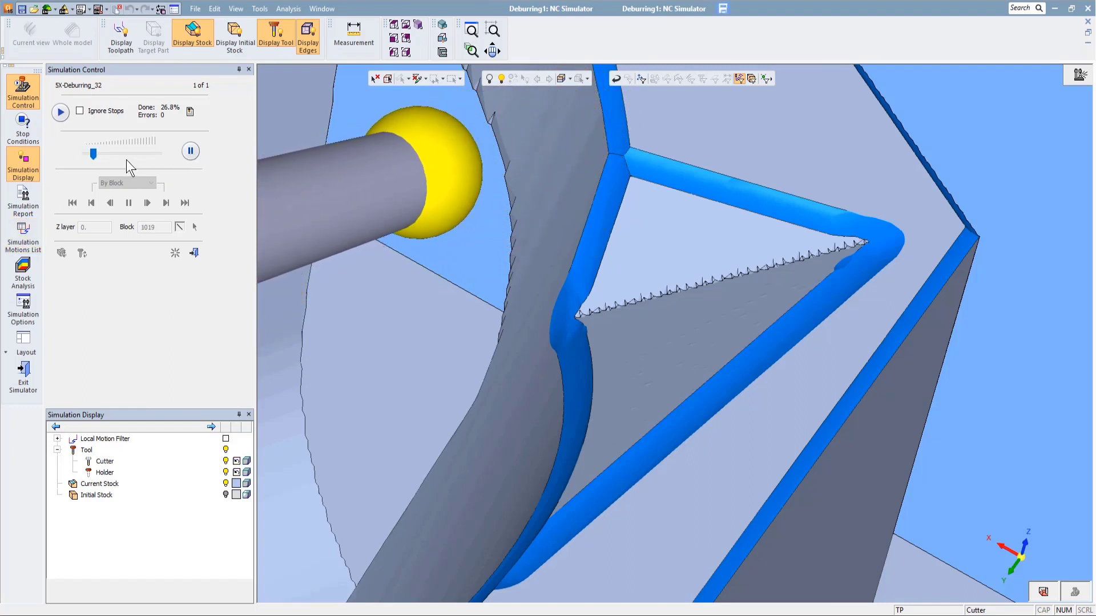
left_click(186, 152)
Examine the relief cuts at the notch's inner corners on the simulated stock, and exit the simulator
middle_click_drag(657, 334, 753, 299)
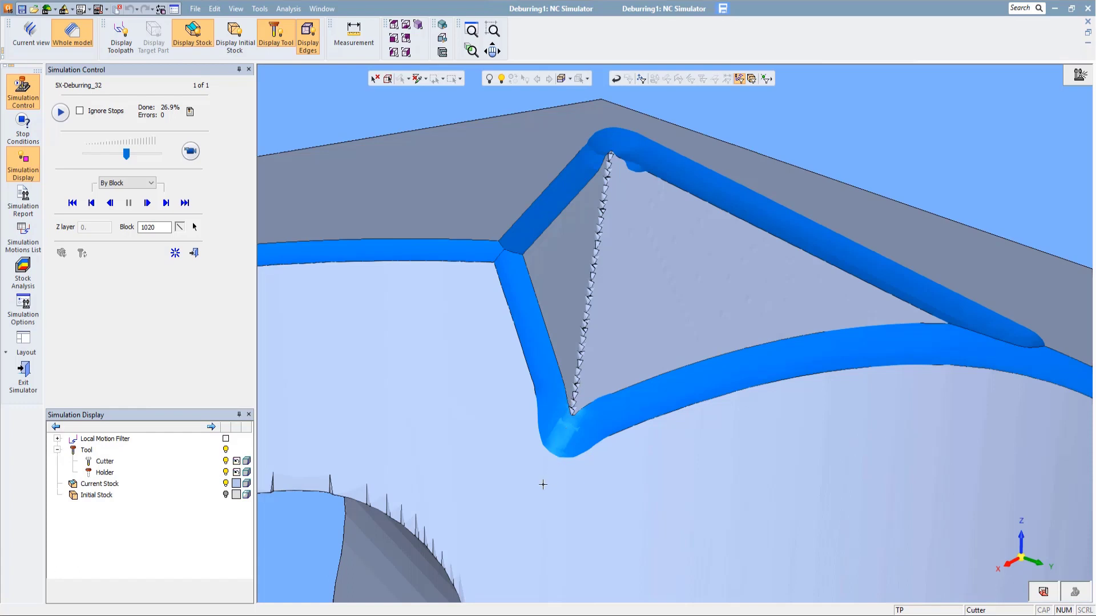
scroll(595, 254, "down", 4)
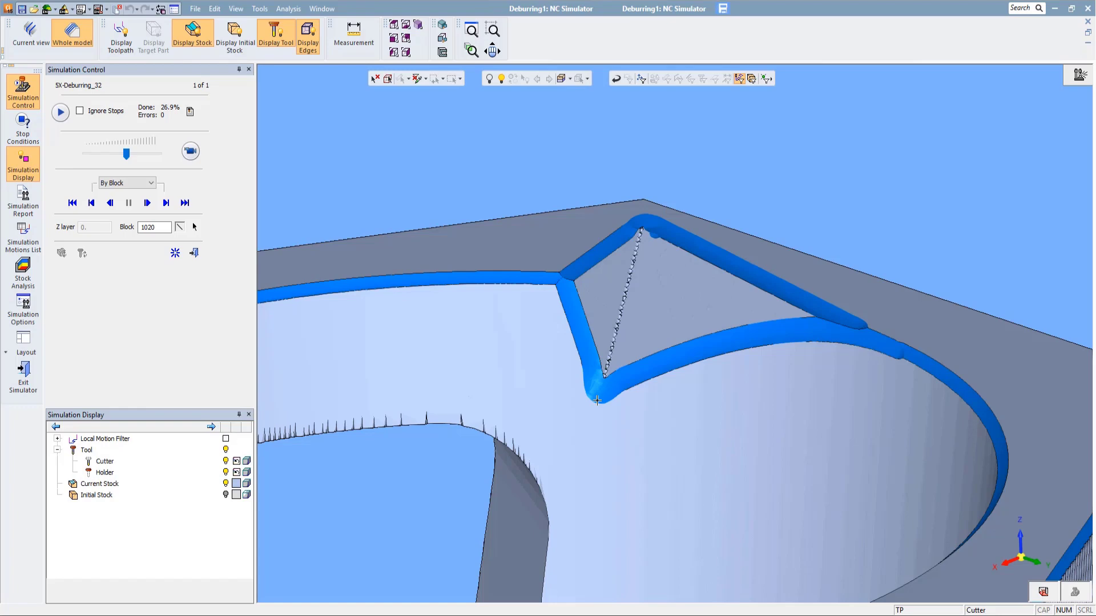
right_click_drag(623, 321, 611, 501, "ctrl")
left_click_drag(622, 490, 649, 508, "ctrl")
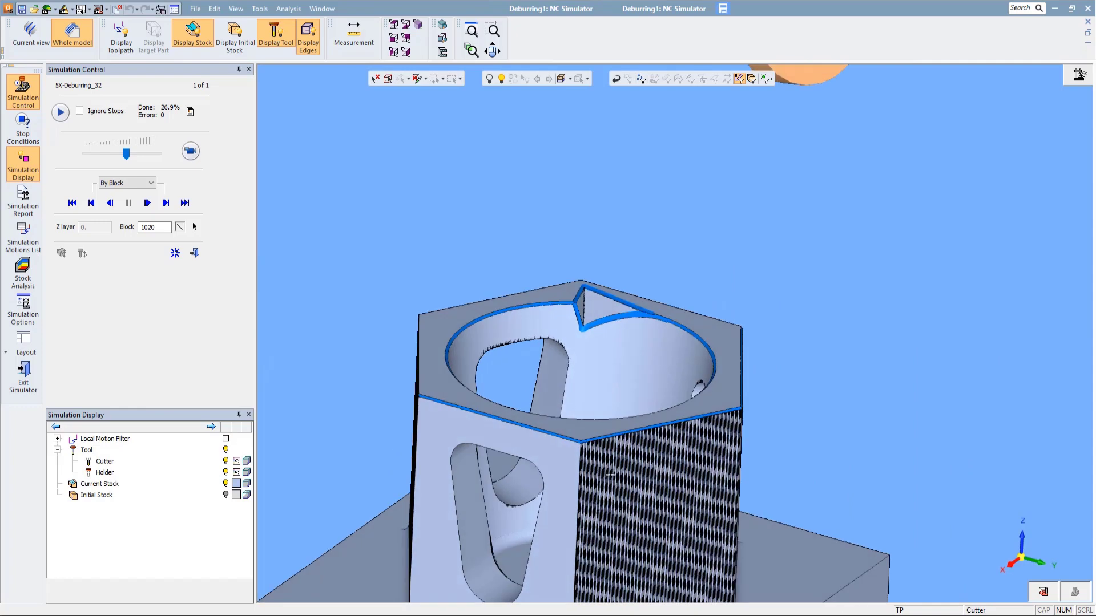
left_click(195, 253)
left_click(486, 340)
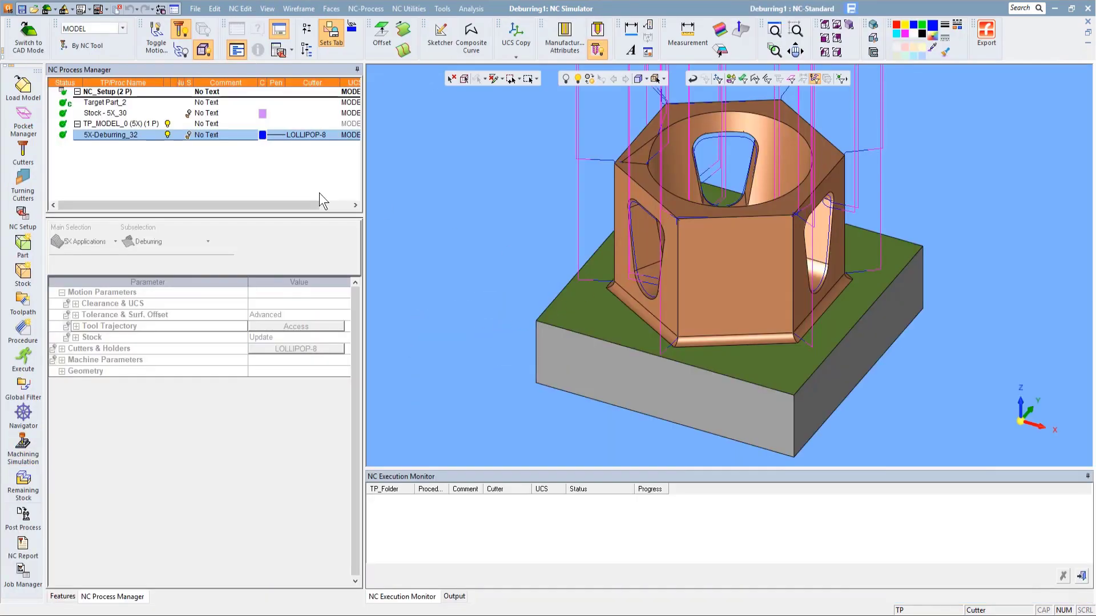
Hide the deburring toolpath and exclude the triangular notch's long upper edge from the deburring procedure, keeping its other parameters
left_click(166, 135)
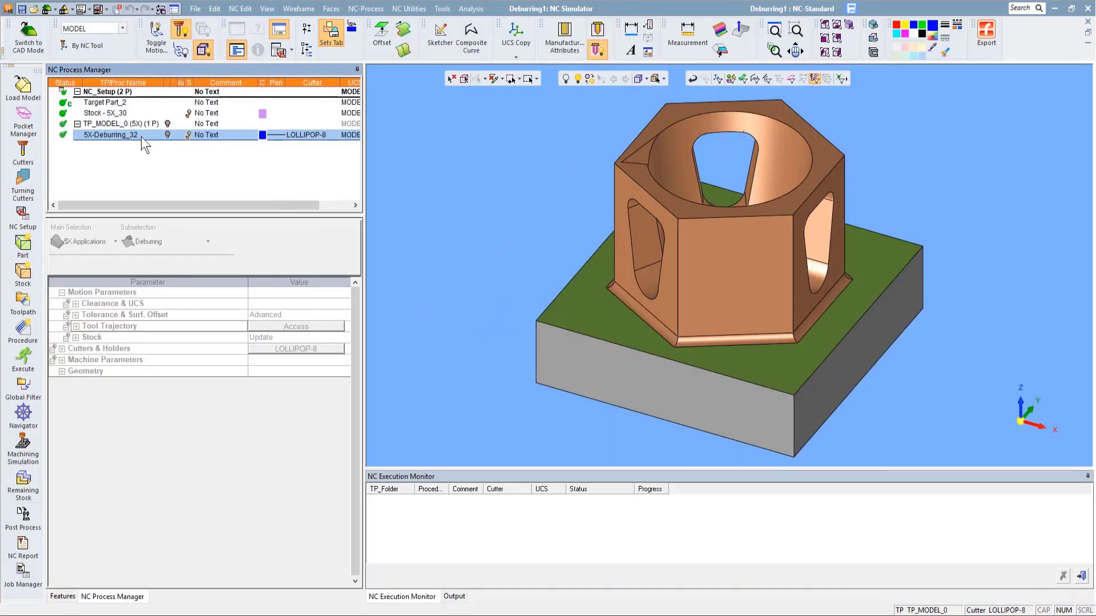
double_click(131, 137)
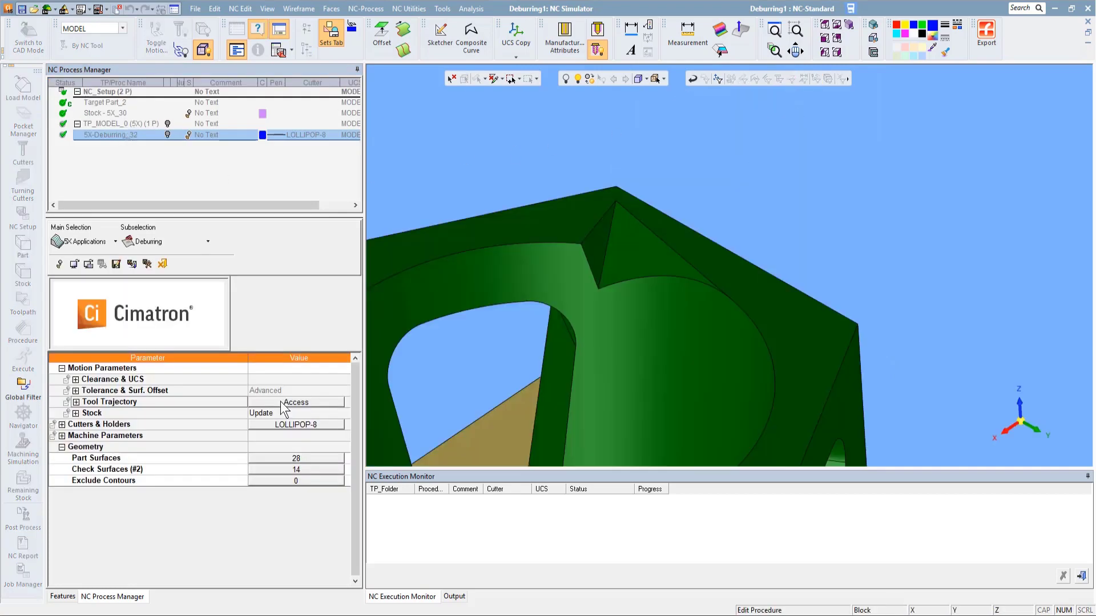
left_click(281, 402)
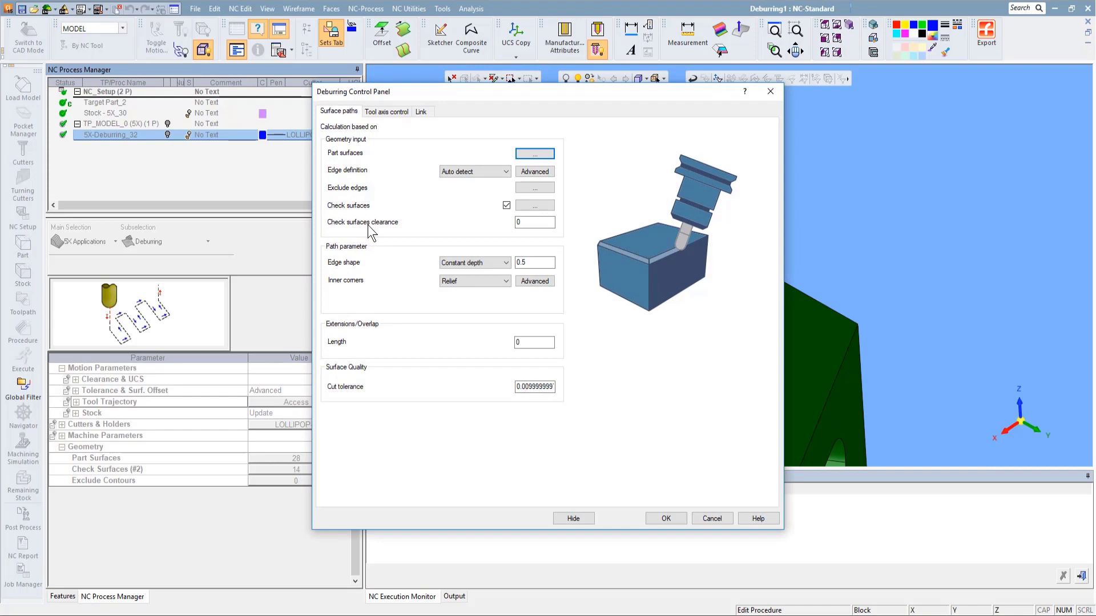
left_click(526, 188)
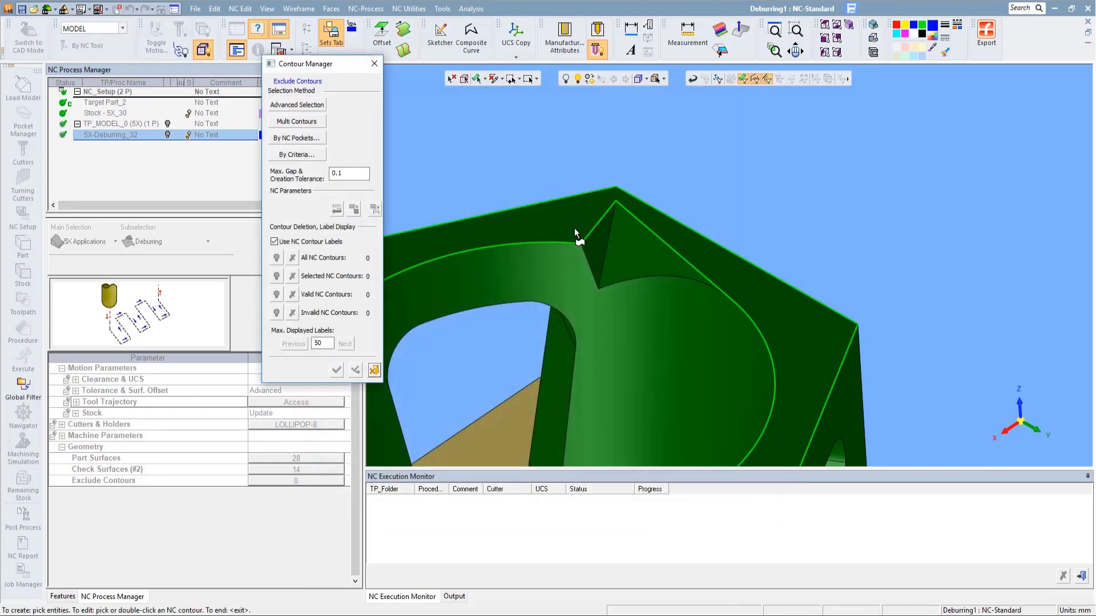
left_click(643, 225)
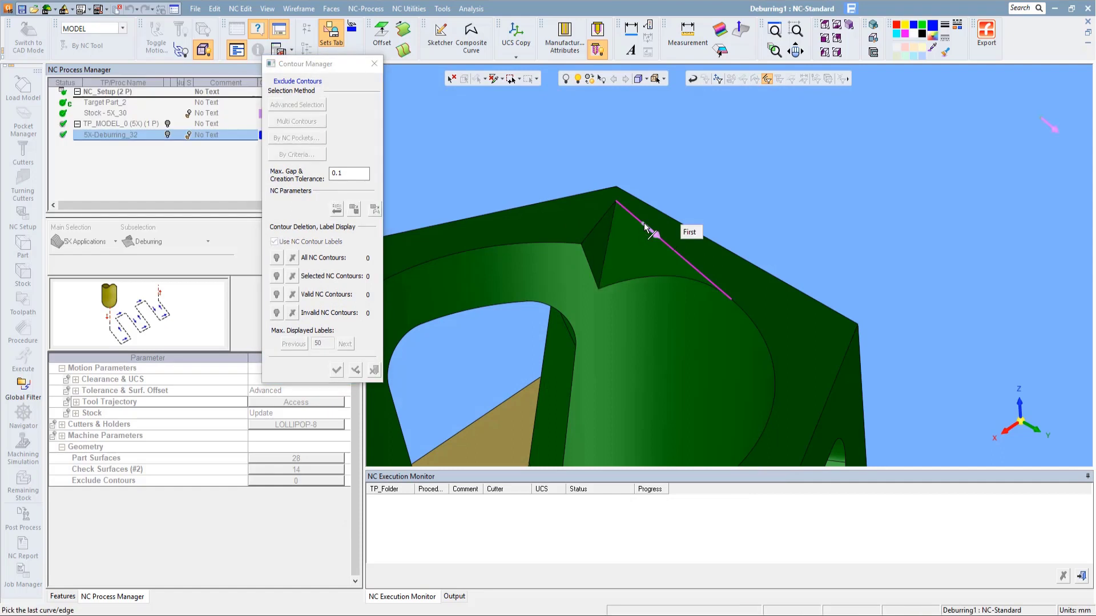
left_click(639, 231)
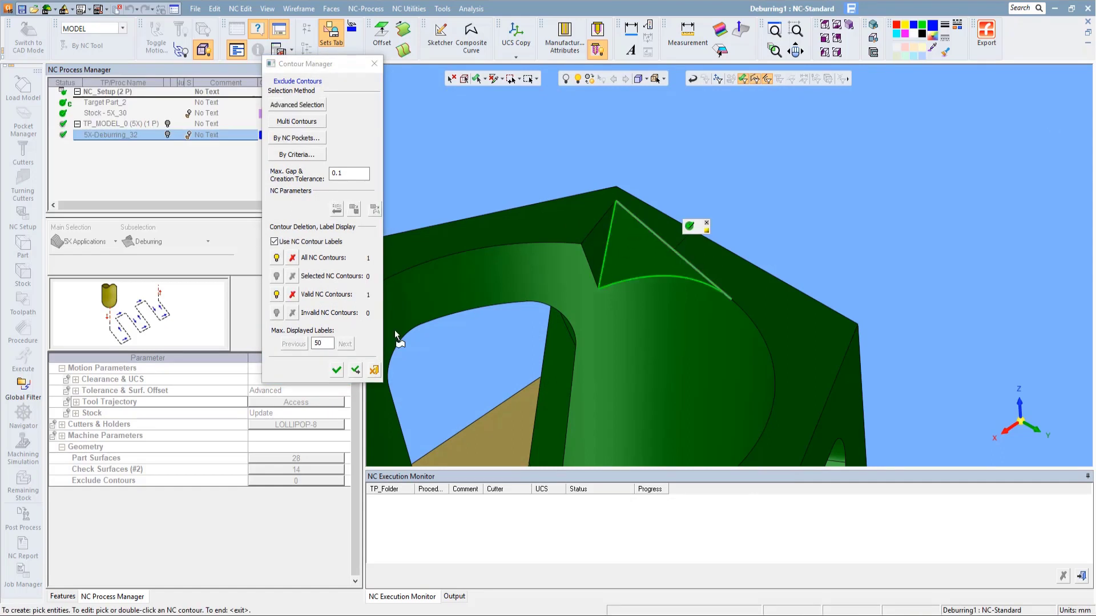
left_click(337, 371)
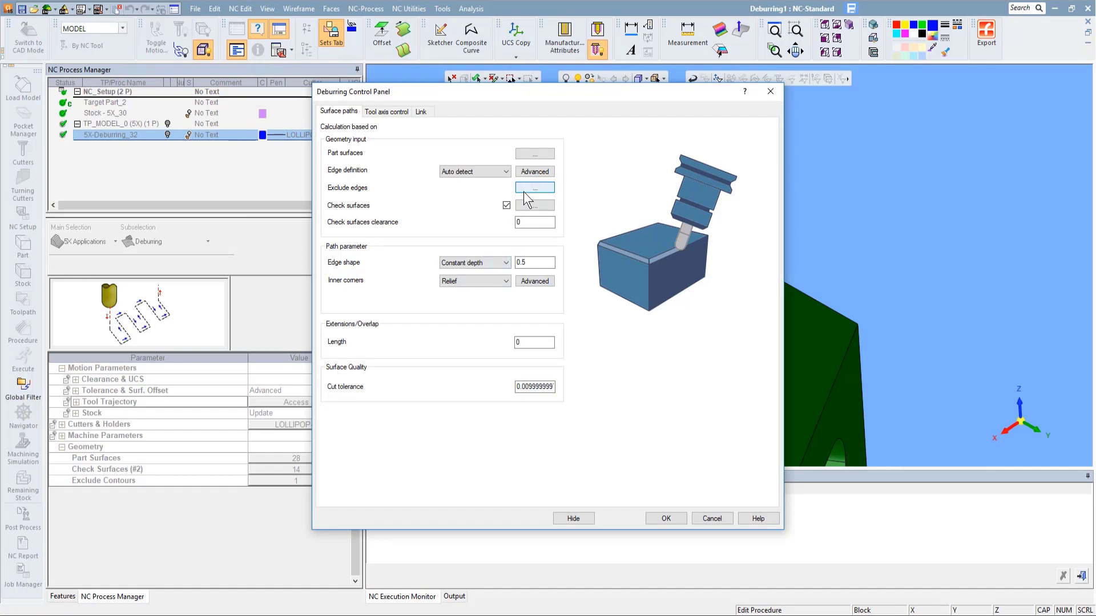
left_click(662, 518)
Recalculate the deburring procedure with the excluded edge, and launch its accurate simulation without checking against the part
right_click(571, 235)
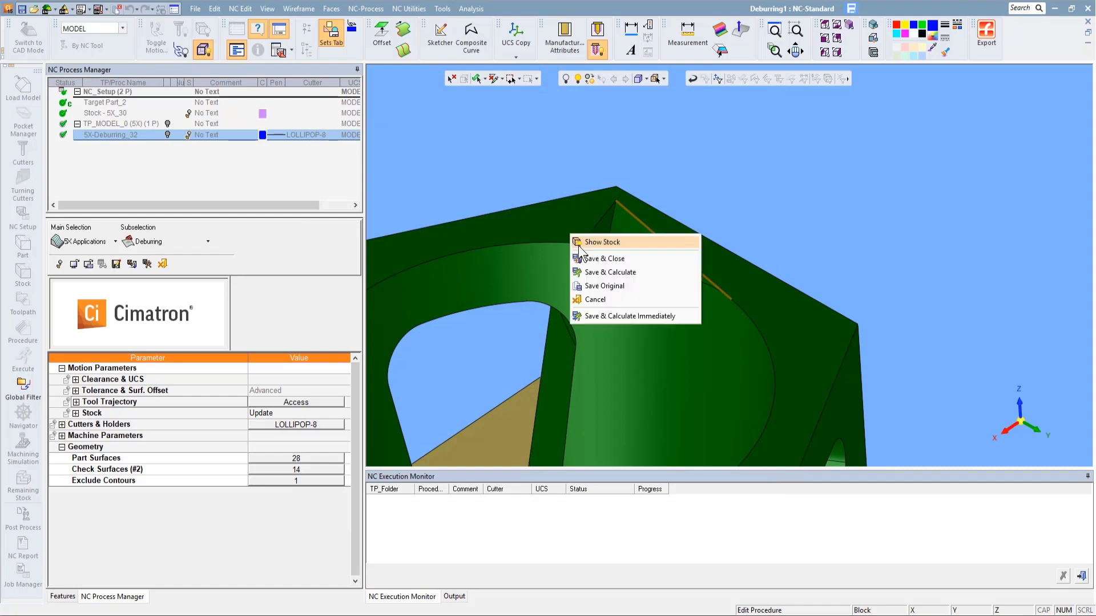
left_click(595, 273)
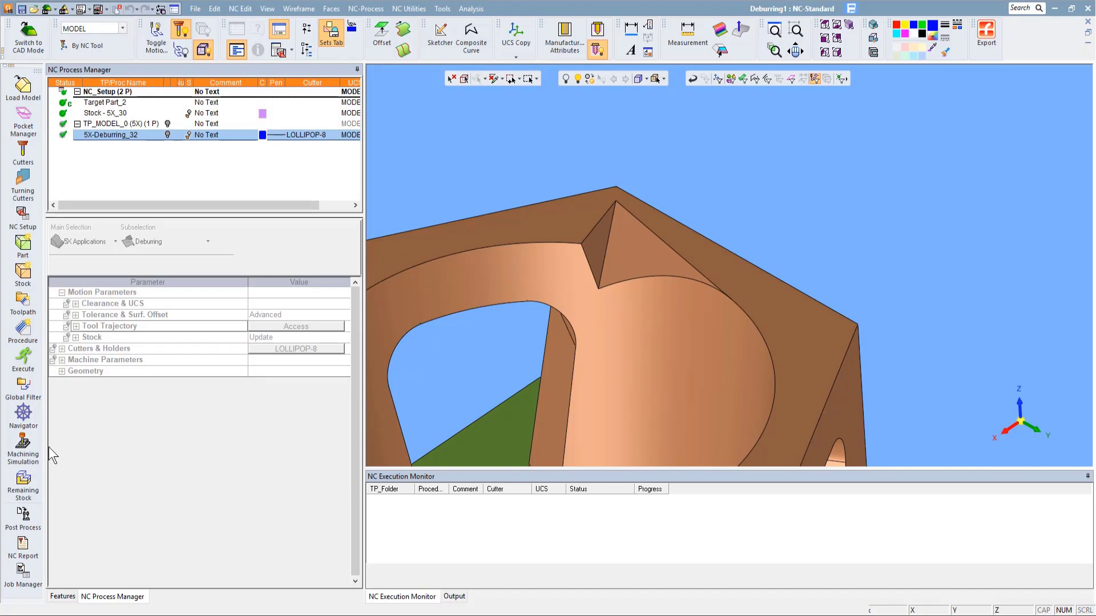
left_click(23, 448)
left_click(113, 260)
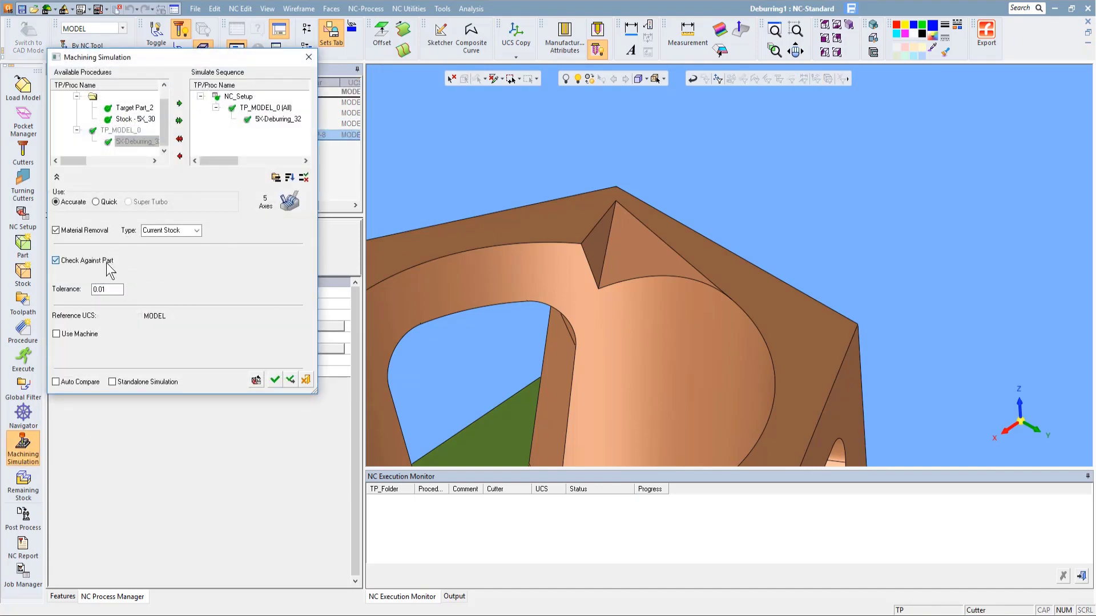
left_click(275, 380)
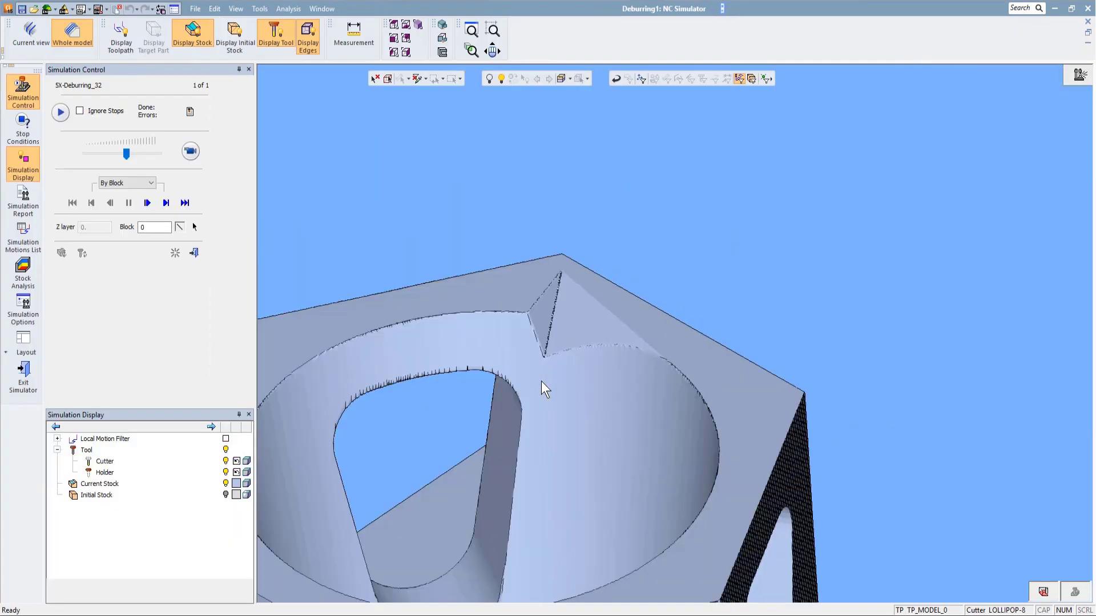
Simulate the deburring to the end and examine the excluded notch edge, outer edges and side windows on the stock
left_click(61, 112)
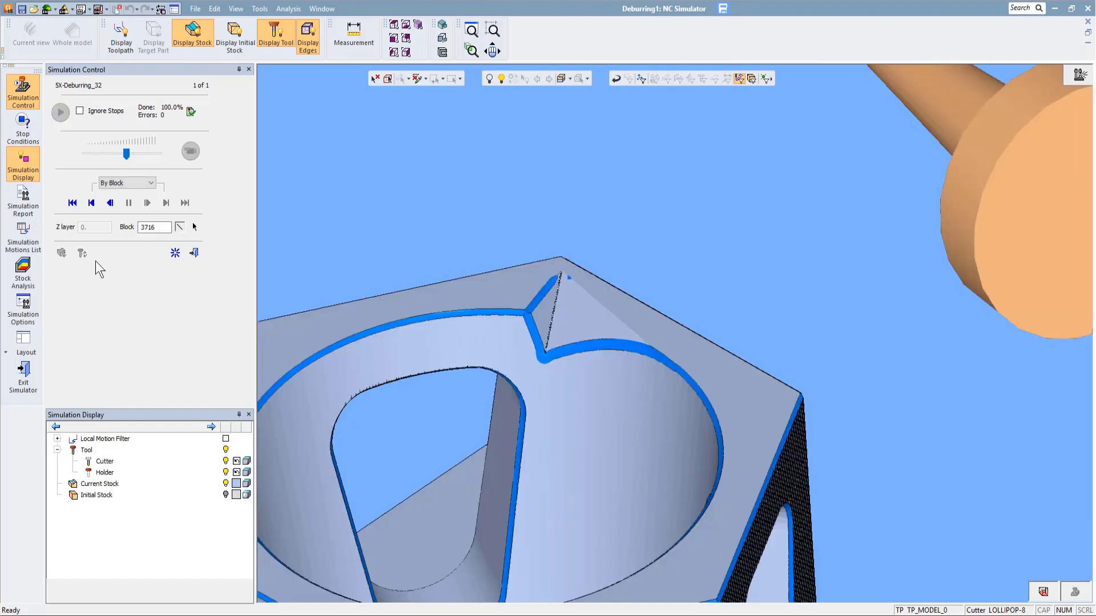
middle_click_drag(580, 361, 554, 301)
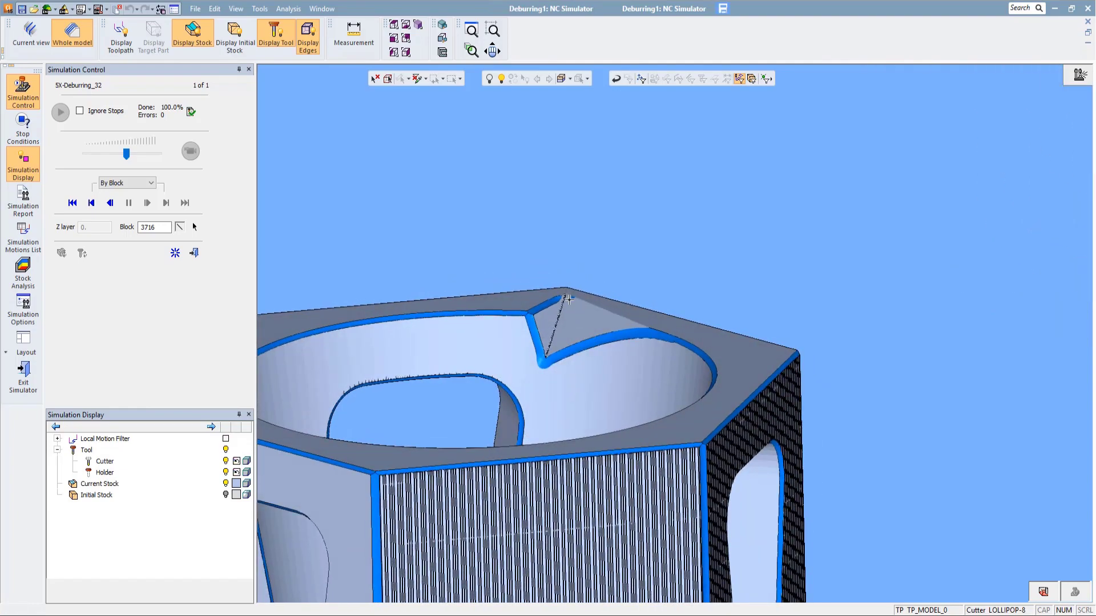
middle_click_drag(569, 338, 388, 448)
scroll(575, 387, "down", 3)
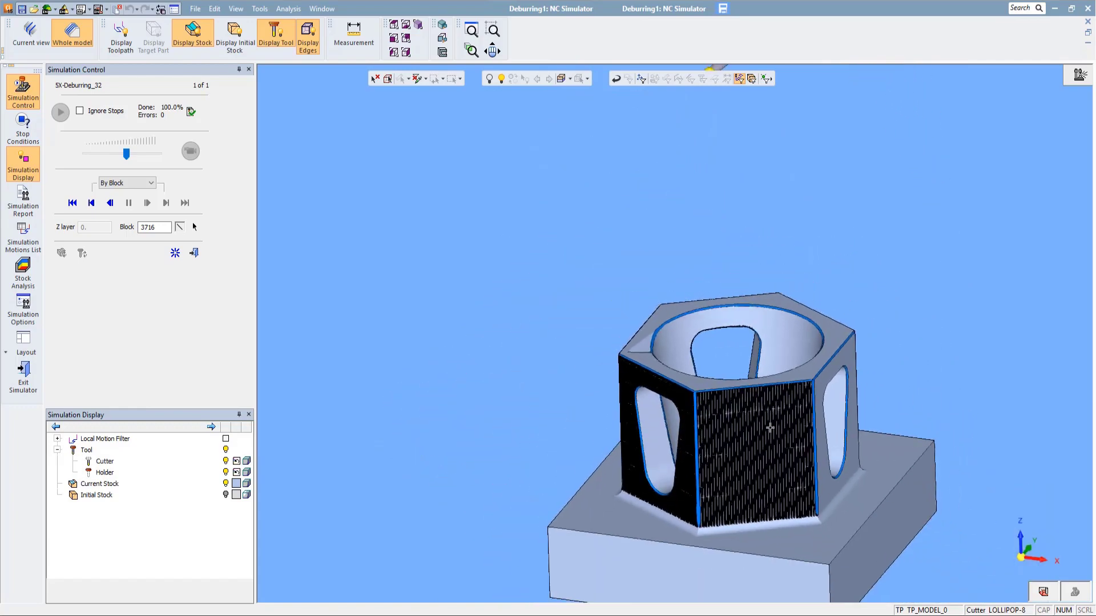
middle_click_drag(703, 345, 595, 392)
scroll(719, 424, "up", 1)
middle_click_drag(719, 424, 764, 311)
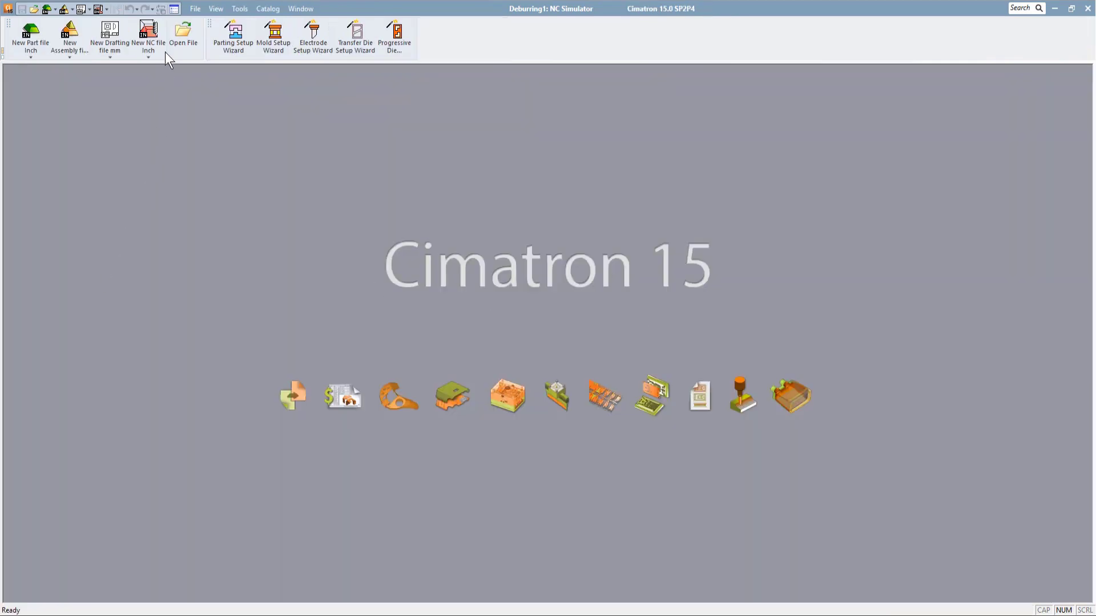
Open the NC file DEBURRING2.elt from the GEODESIC and 5X DEBURRING folder
left_click(181, 41)
left_click(339, 177)
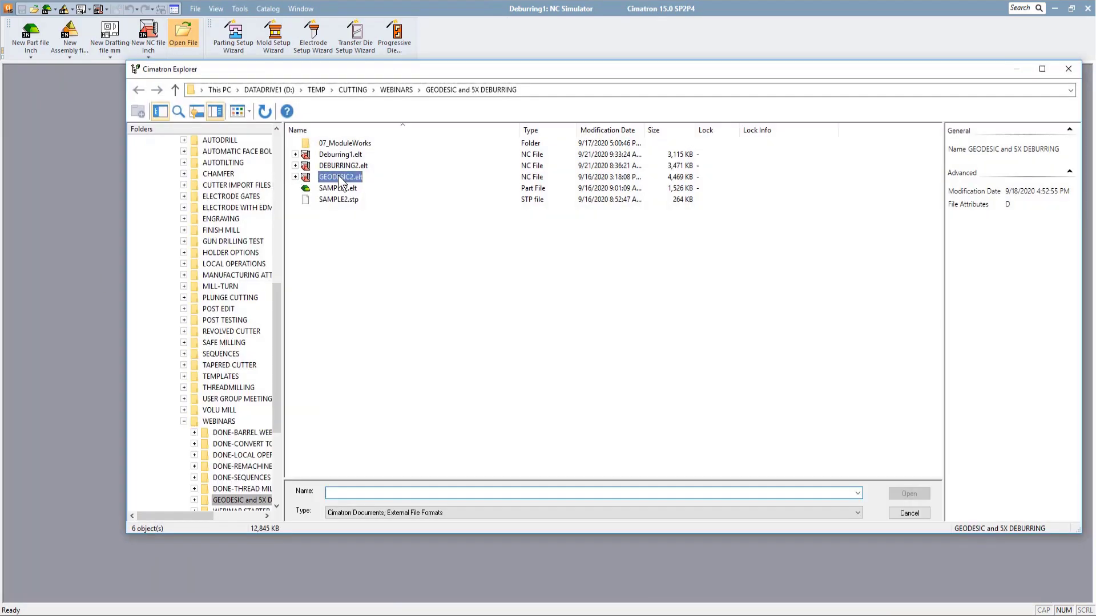
left_click(343, 166)
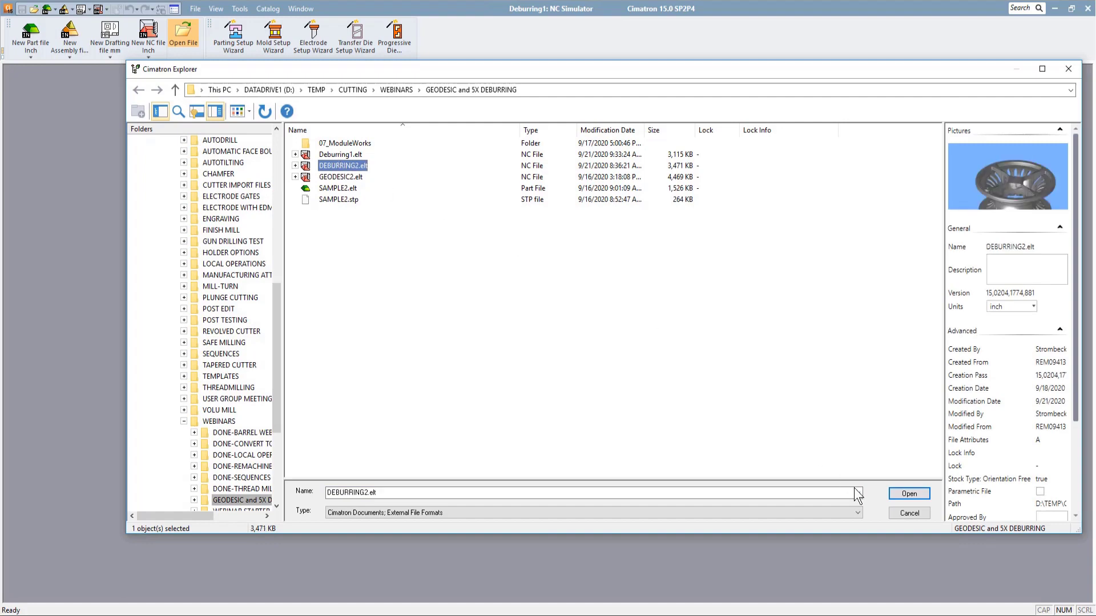
left_click(909, 495)
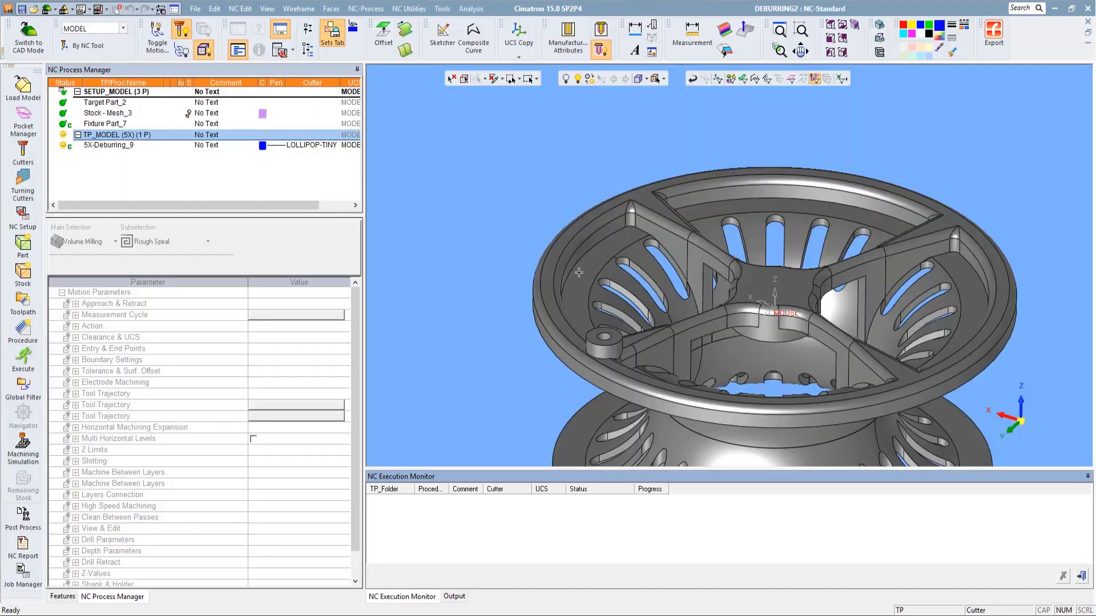
Examine the wheel part's rim, crossing arms, hub and slotted walls from several angles and up close
left_click_drag(618, 279, 611, 225, "ctrl")
right_click_drag(614, 217, 766, 328, "ctrl")
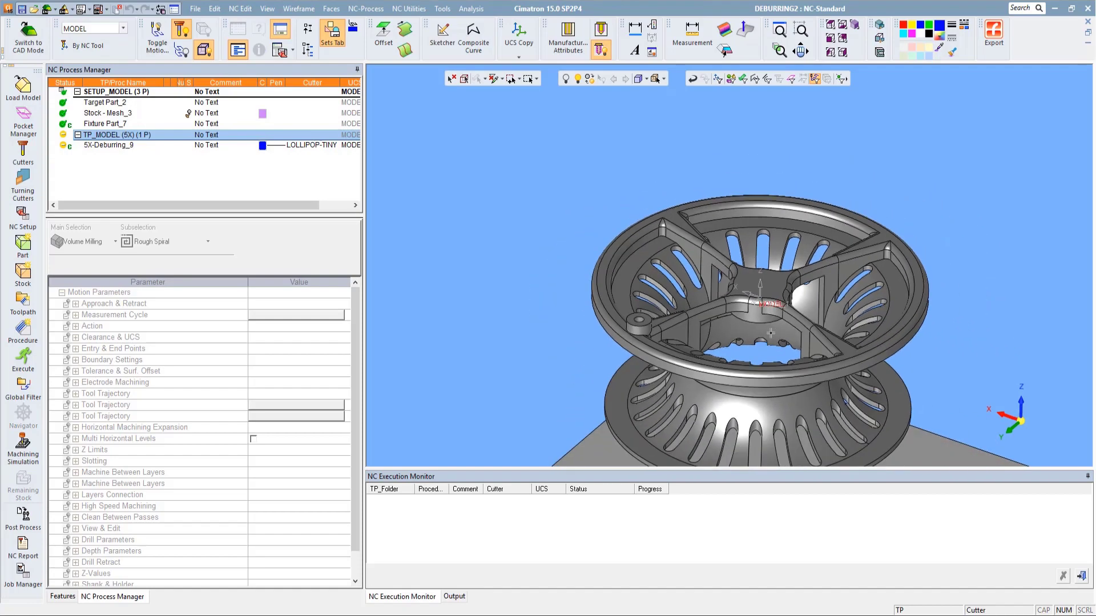
middle_click_drag(766, 328, 682, 252, "ctrl")
left_click_drag(682, 253, 611, 253, "ctrl")
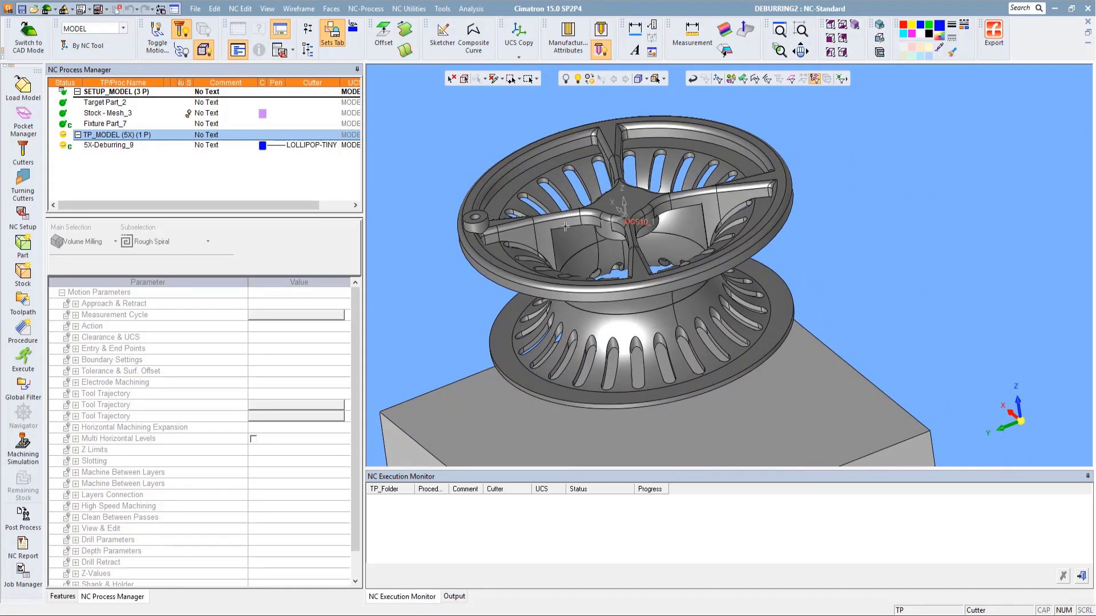
scroll(565, 226, "up", 6)
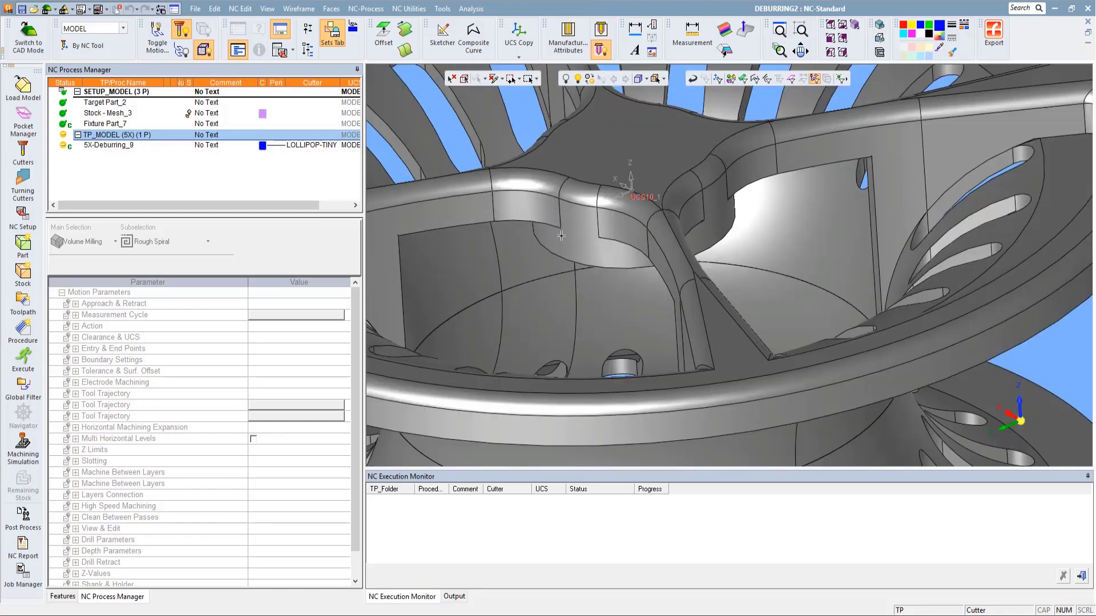
mouse_move(561, 235)
left_mouse_down("ctrl")
mouse_move(582, 230)
mouse_move(555, 227)
left_mouse_up("ctrl")
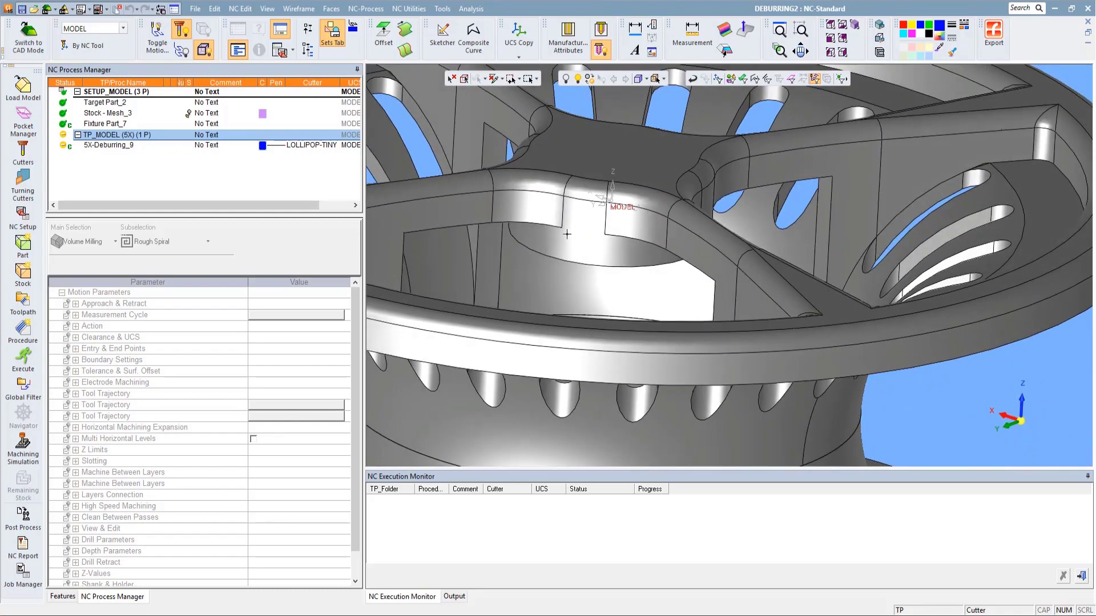
scroll(659, 251, "down", 8)
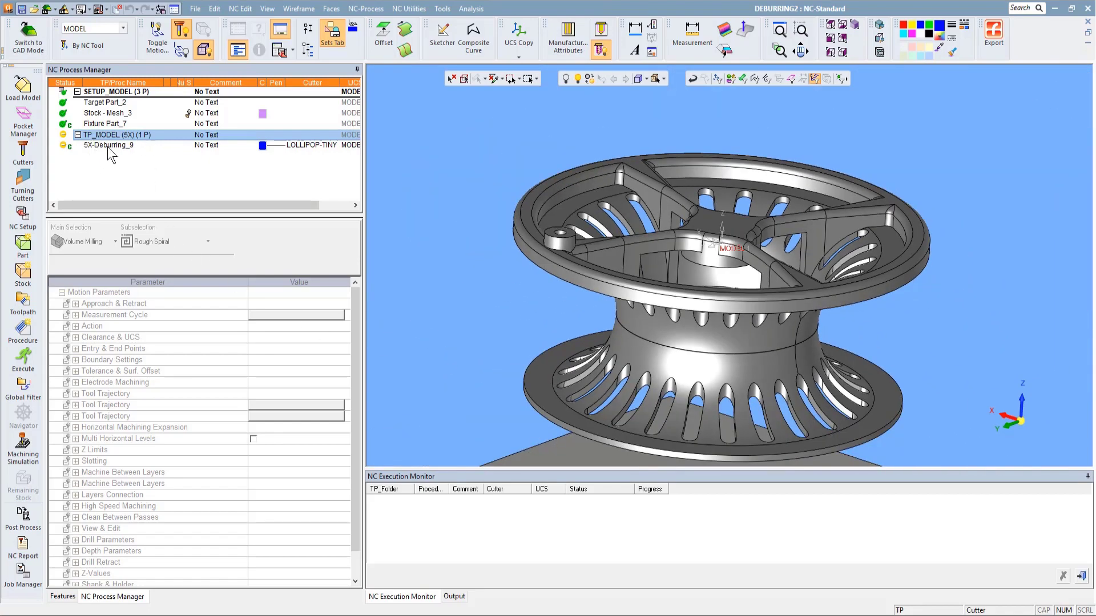
Set the 5X-Deburring procedure's inner corners to Relief without loops on relief cuts, and its constant edge width to 0.005
double_click(105, 145)
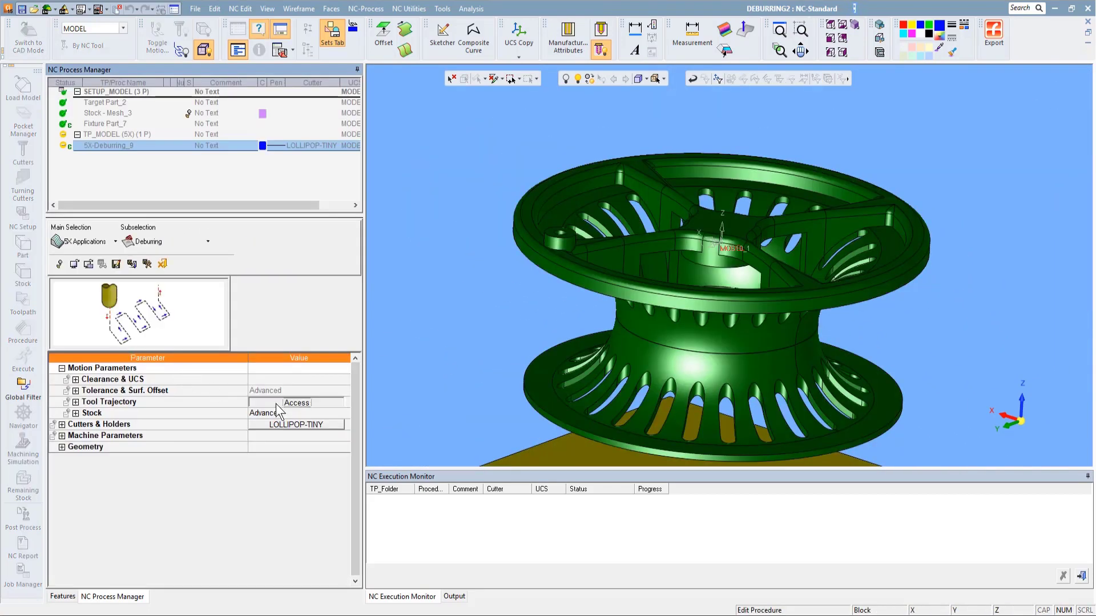
left_click(276, 403)
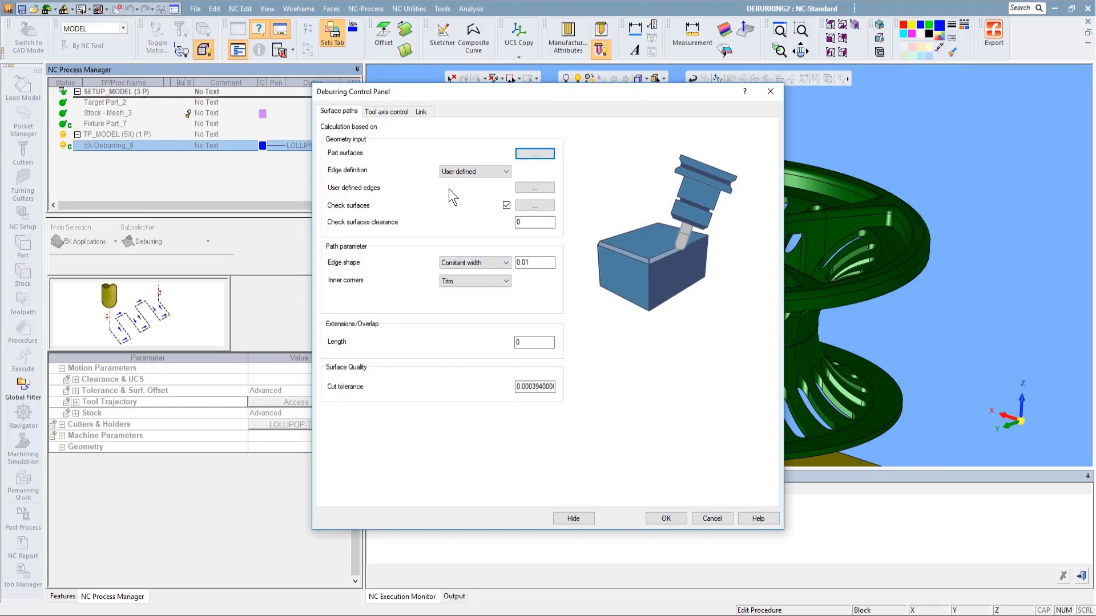
left_click(493, 280)
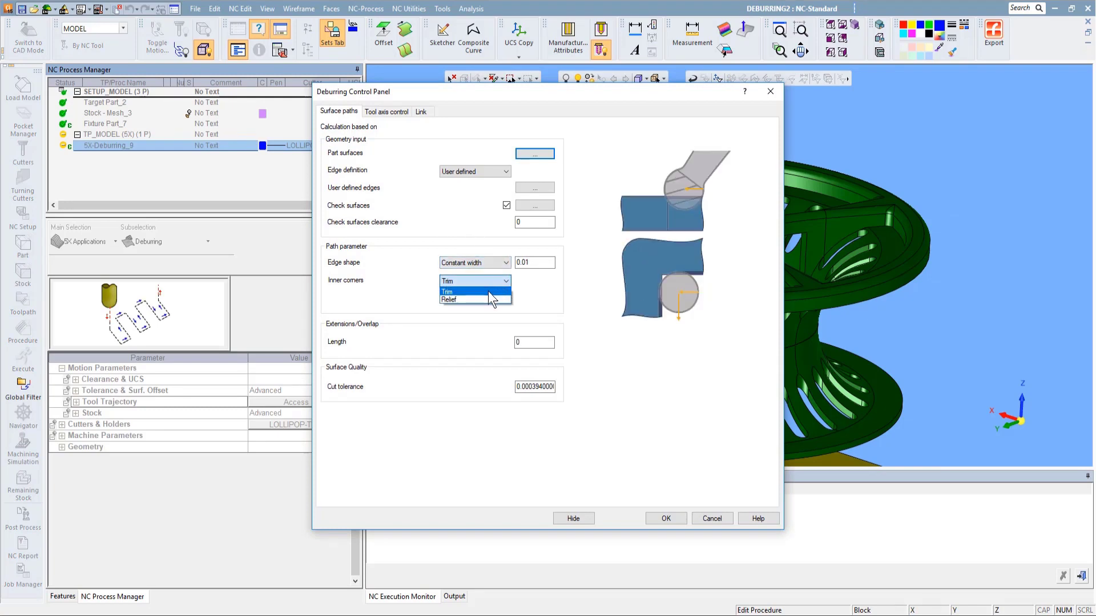
left_click(488, 297)
left_click(531, 279)
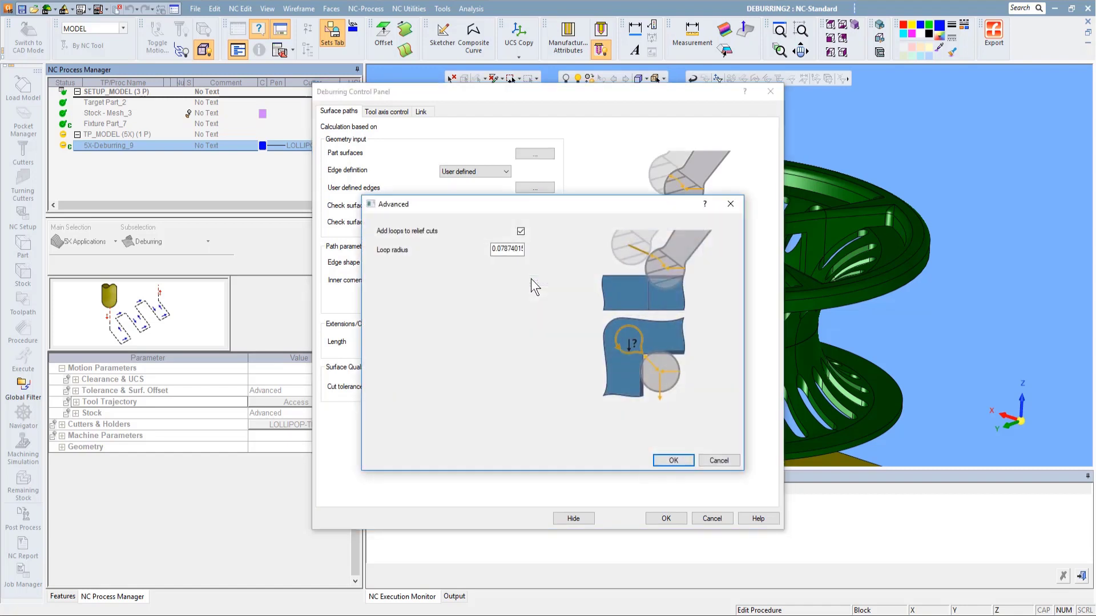
left_click(520, 231)
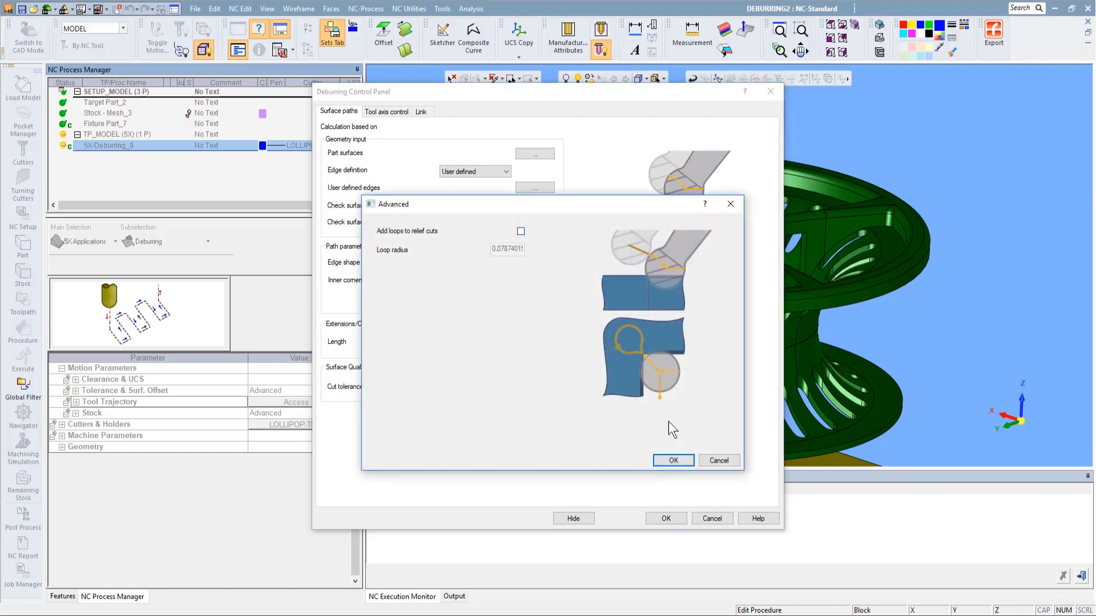
left_click(673, 460)
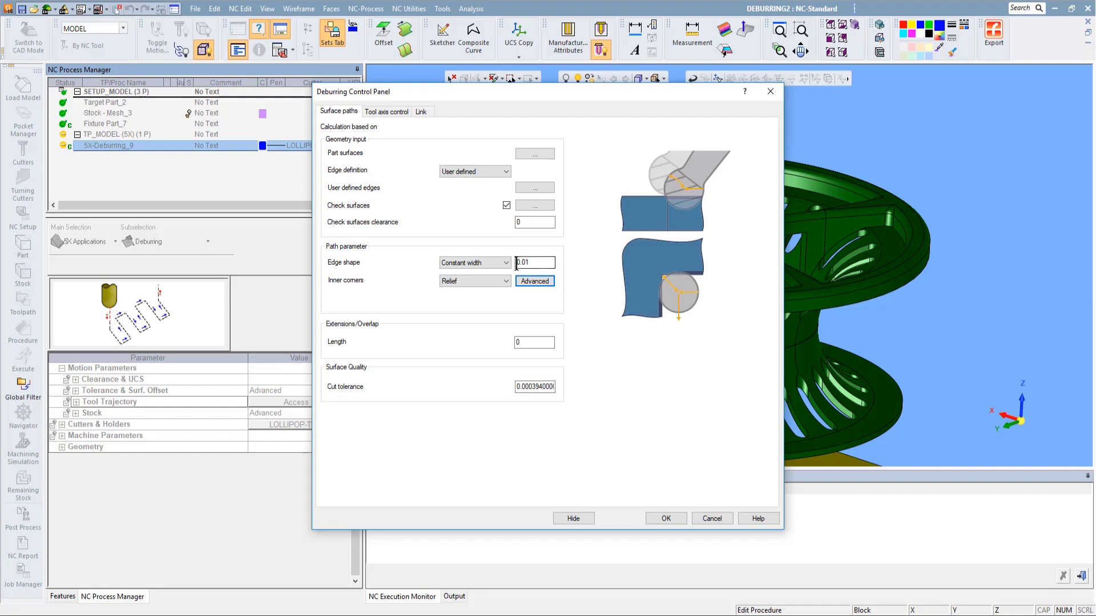
left_click(539, 263)
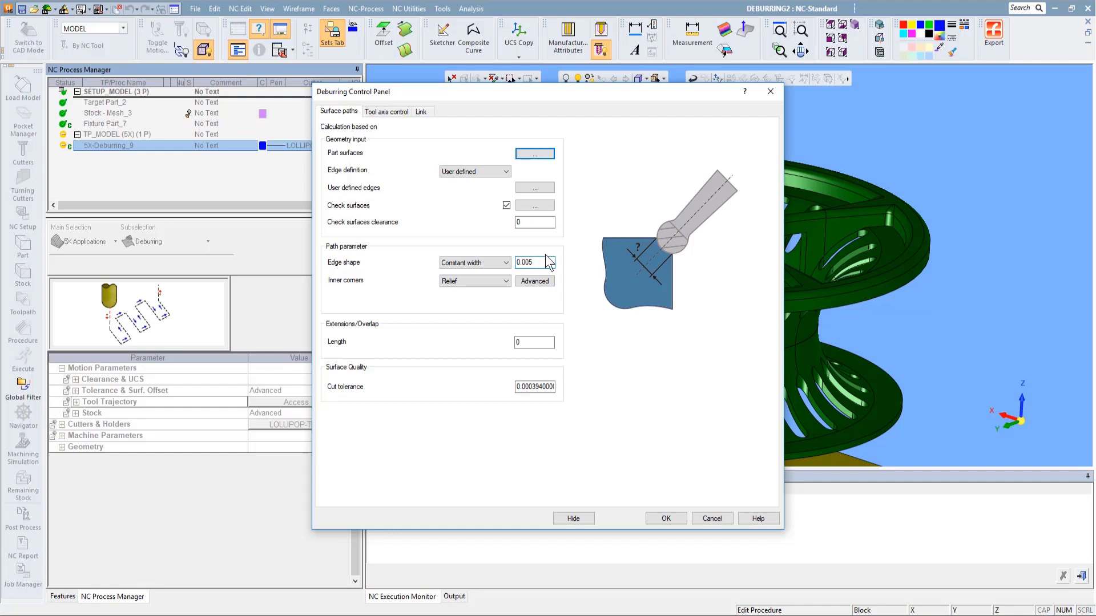
left_click(506, 205)
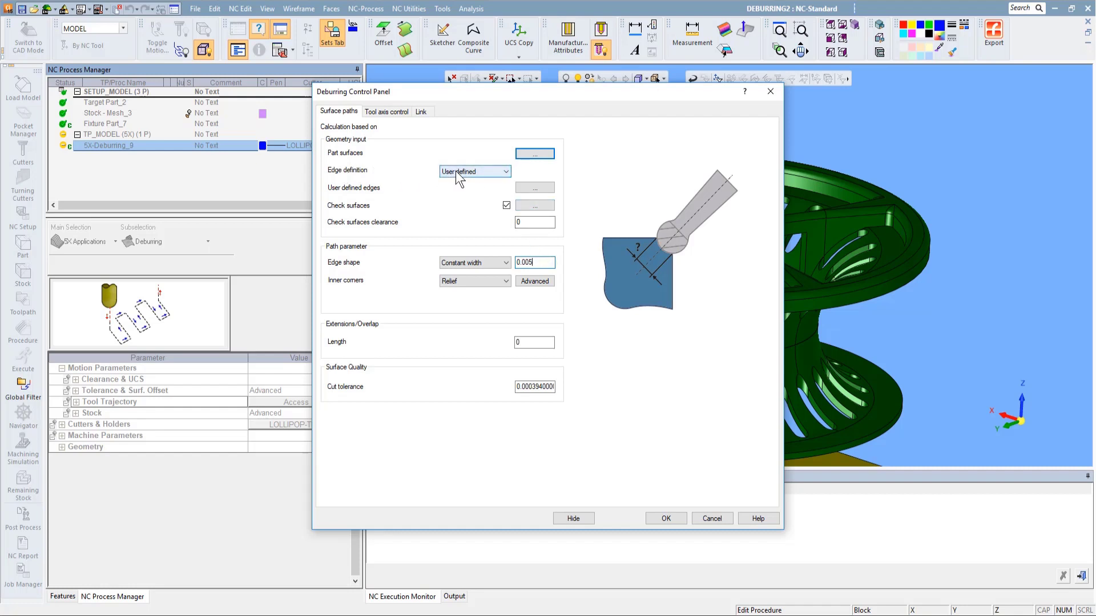
Define the first user-defined deburring edges as the two lower arm edge chains on either side of the hub in the front opening
left_click(535, 188)
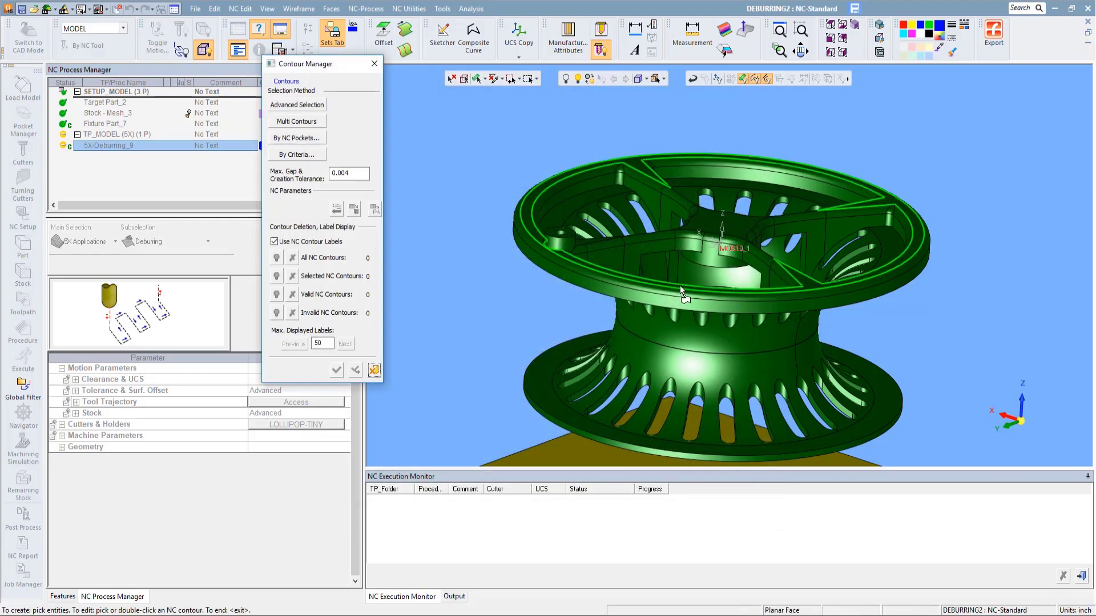
scroll(680, 291, "up", 5)
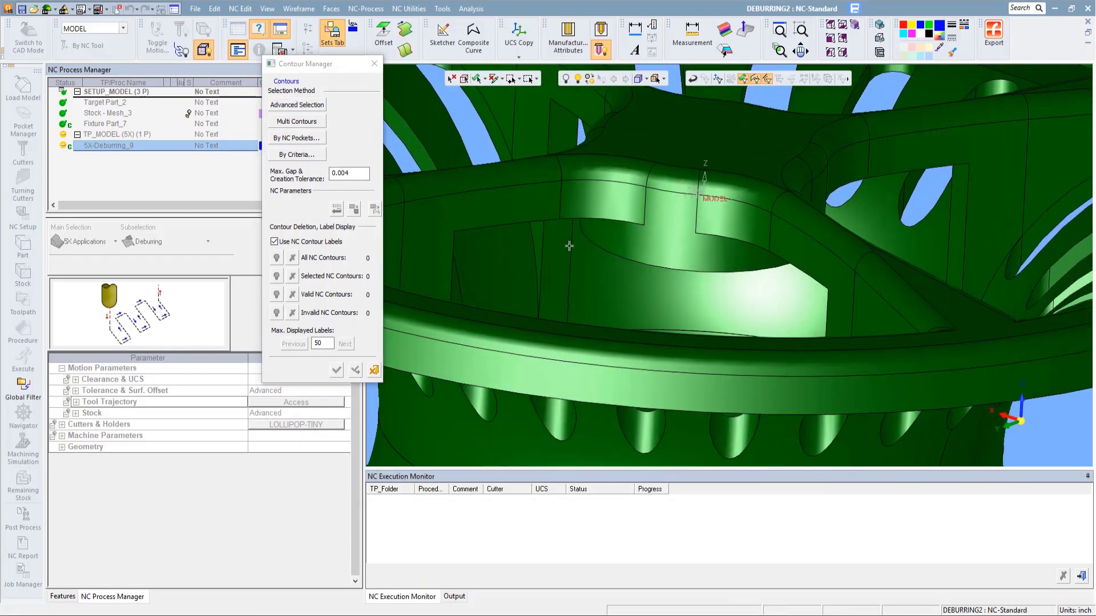
left_click(477, 231)
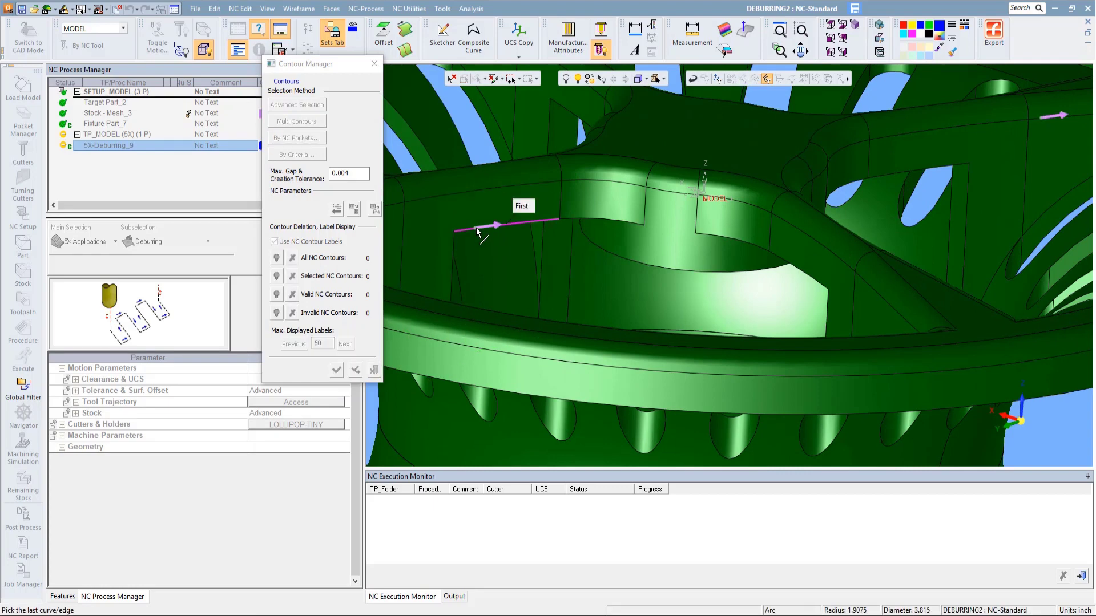
left_click(594, 221)
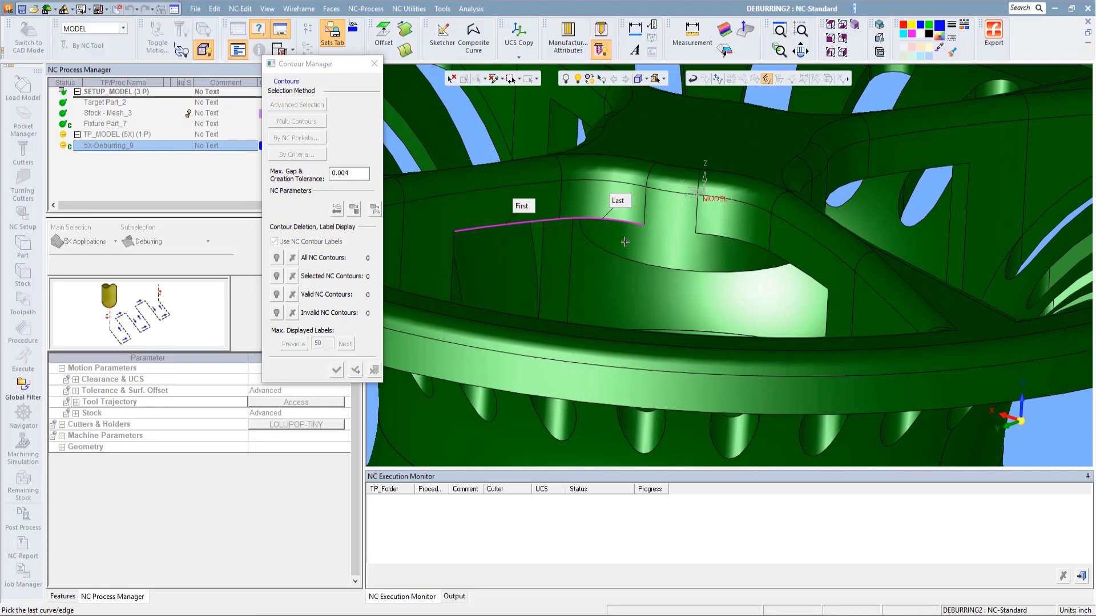
left_click(713, 239)
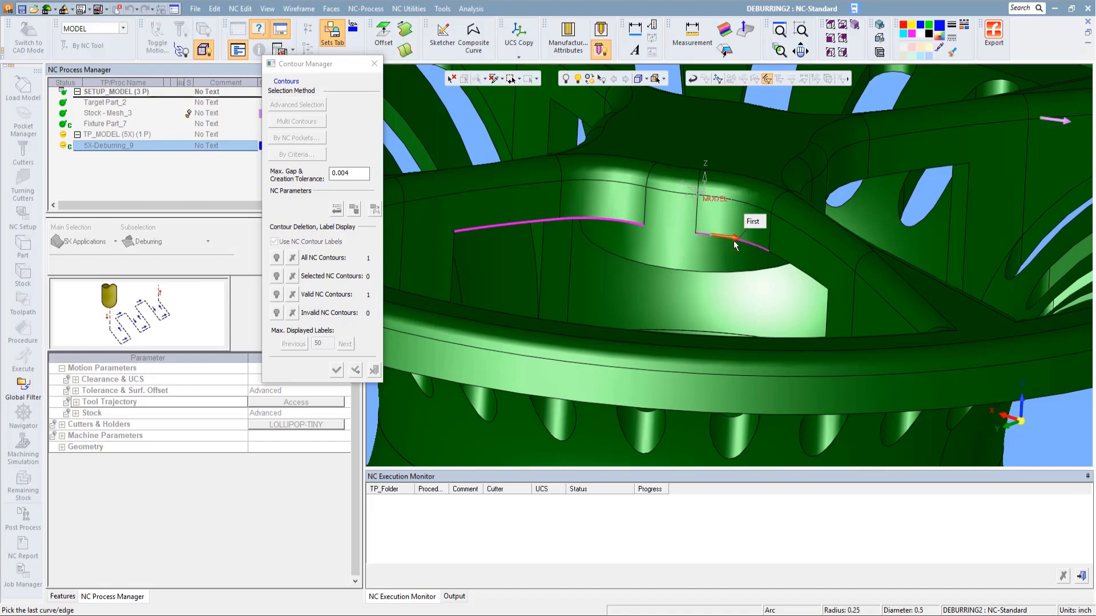
left_click(777, 260)
Add the two matching lower arm edge chains beside the hub in the adjacent opening as deburring contours
middle_click_drag(777, 261, 649, 239)
left_click(672, 271)
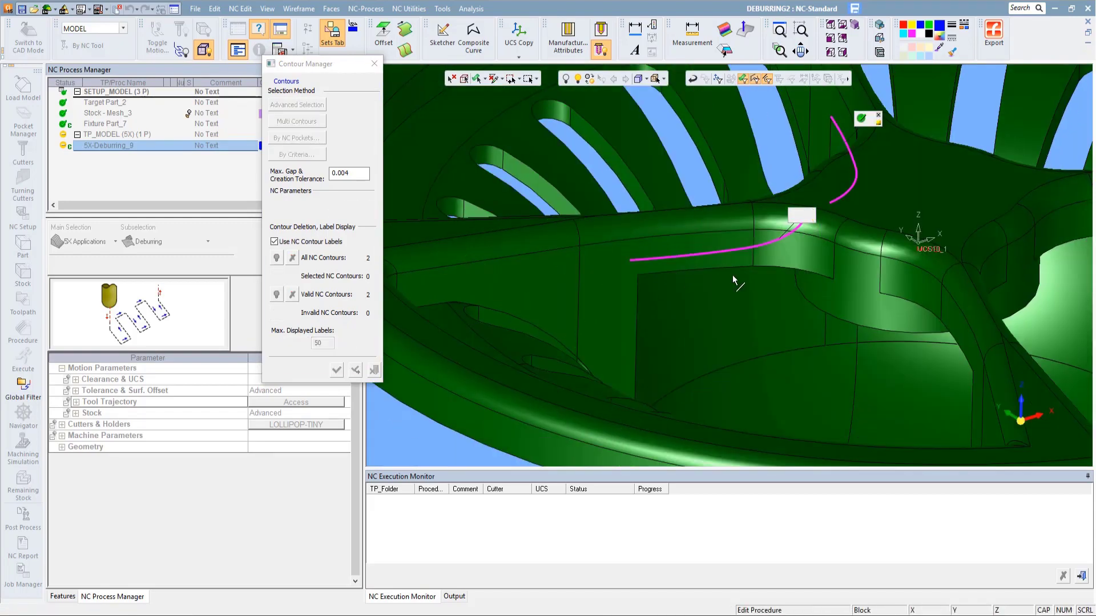
left_click(765, 268)
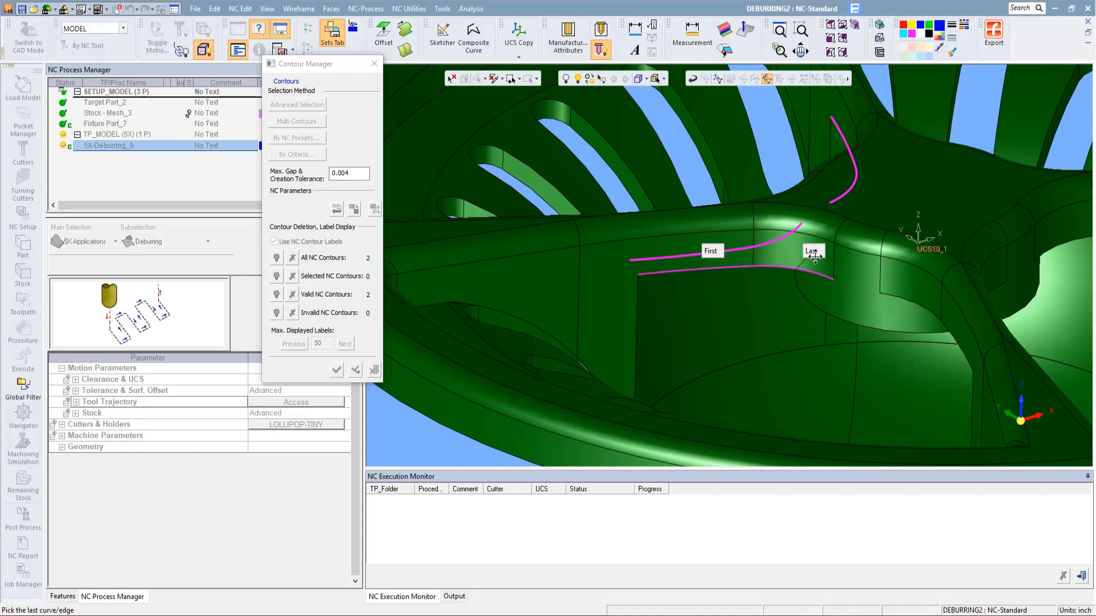
middle_click(882, 304)
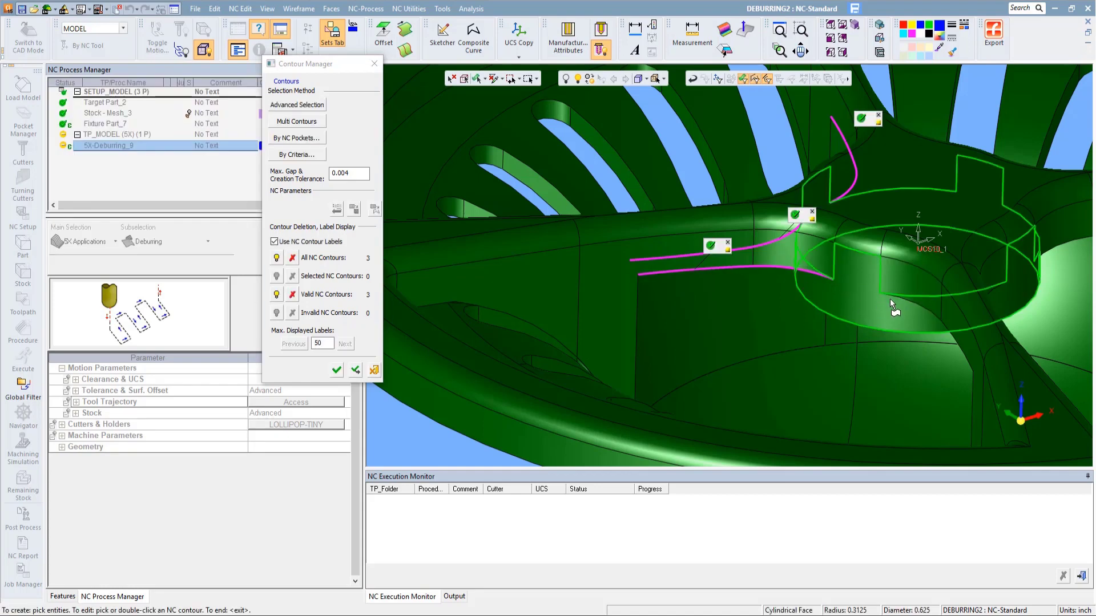
left_click(948, 328)
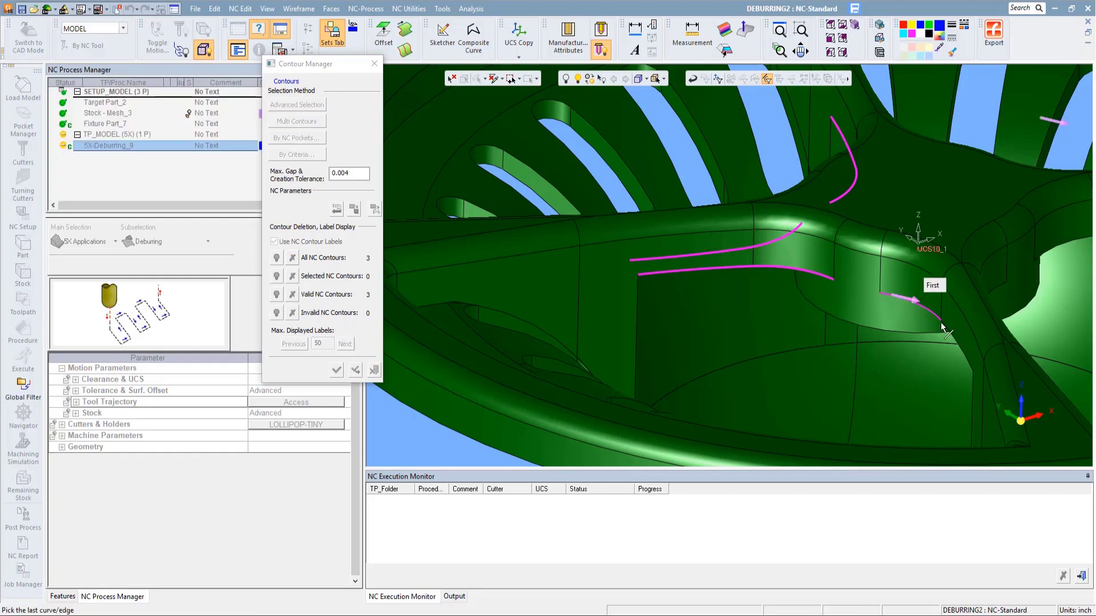
middle_click(928, 306)
Add the two lower arm edge chains beside the hub in the third opening between the arms as deburring contours
middle_click_drag(928, 305, 735, 323)
scroll(734, 323, "down", 5)
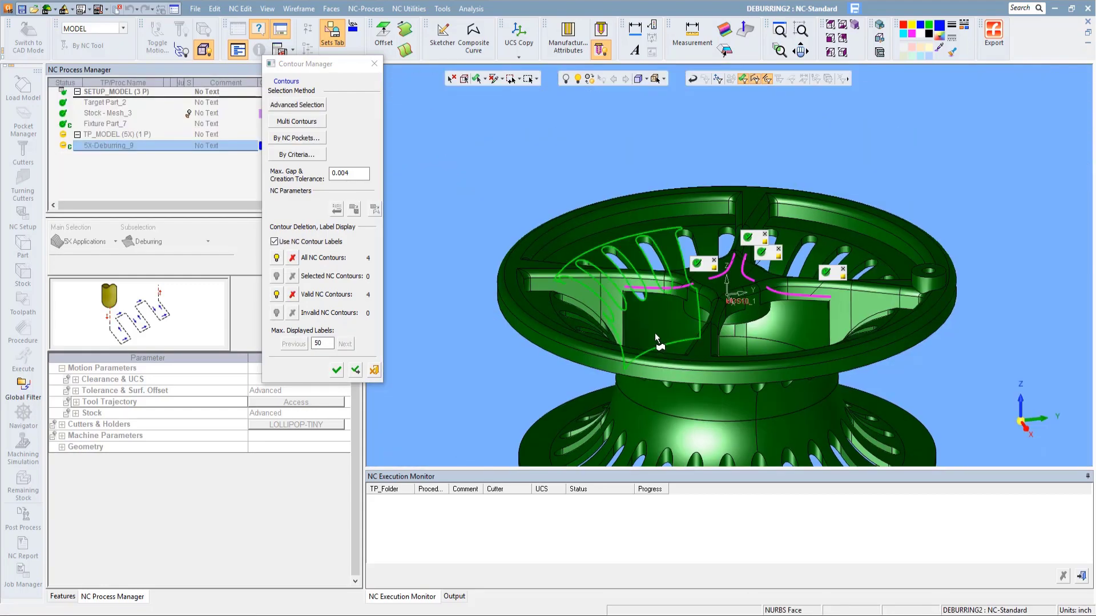
left_click(647, 295)
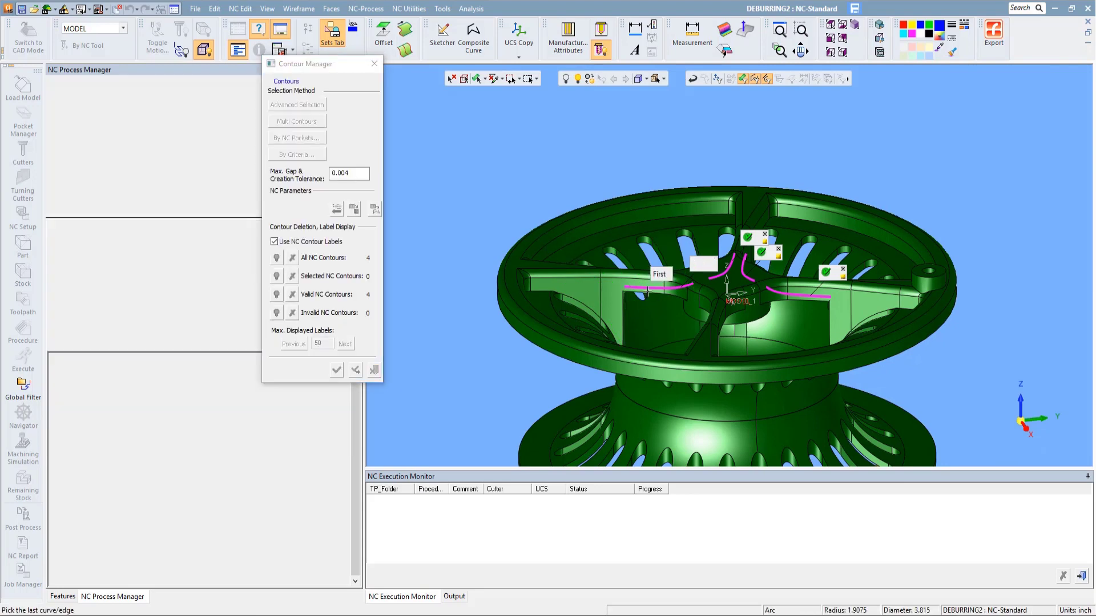
left_click(683, 303)
middle_click(688, 305)
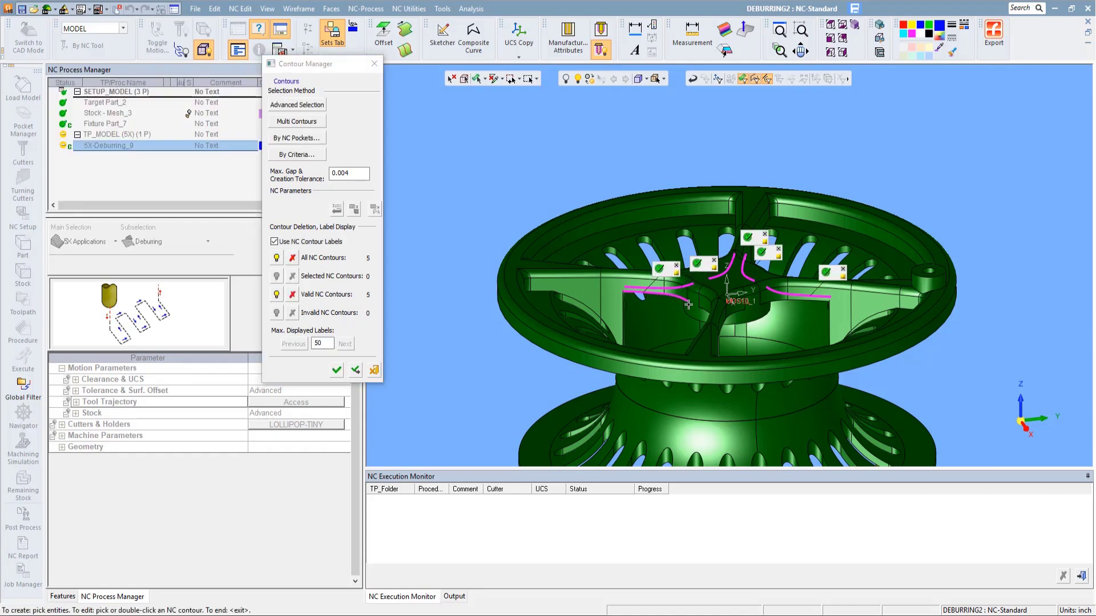
middle_click_drag(687, 305, 729, 324)
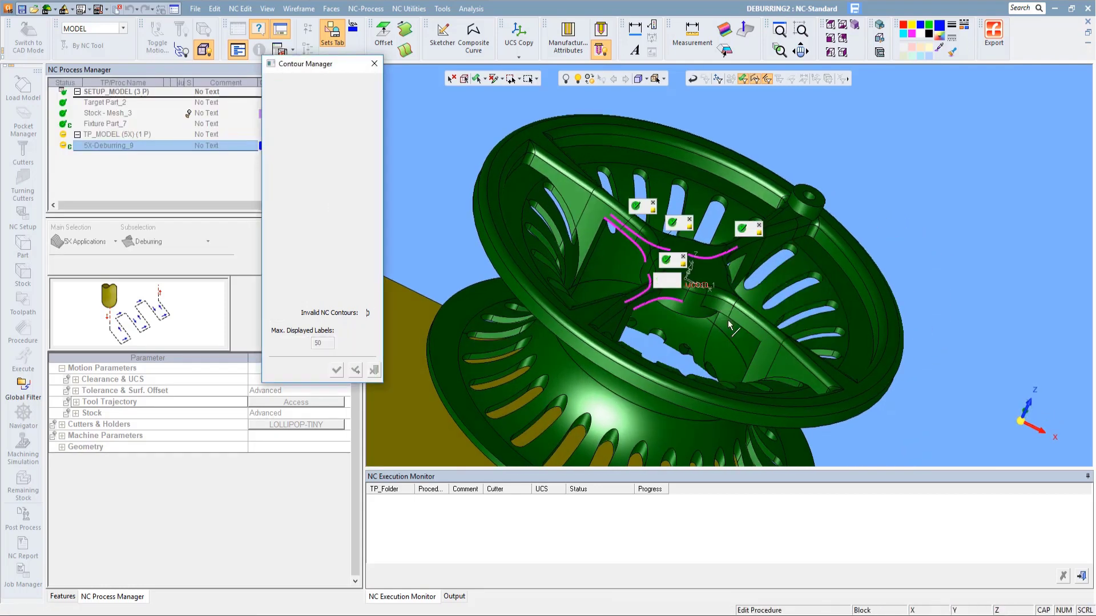
left_click(718, 313)
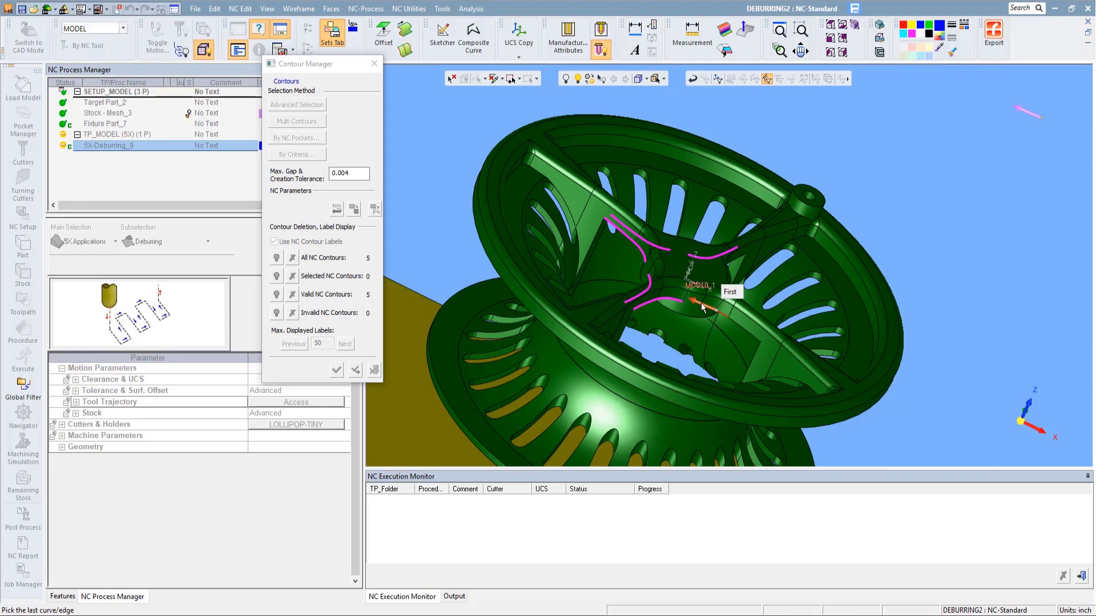
left_click(745, 336)
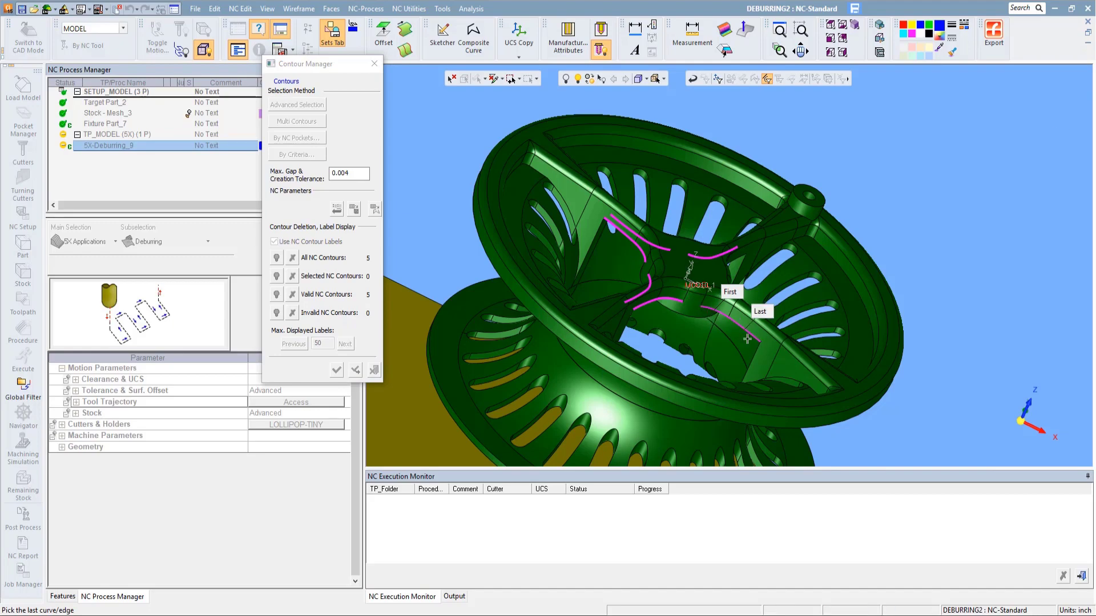
Add the two lower arm edge chains in the remaining opening, and accept all contours as the user-defined edges
middle_click_drag(694, 288, 672, 346)
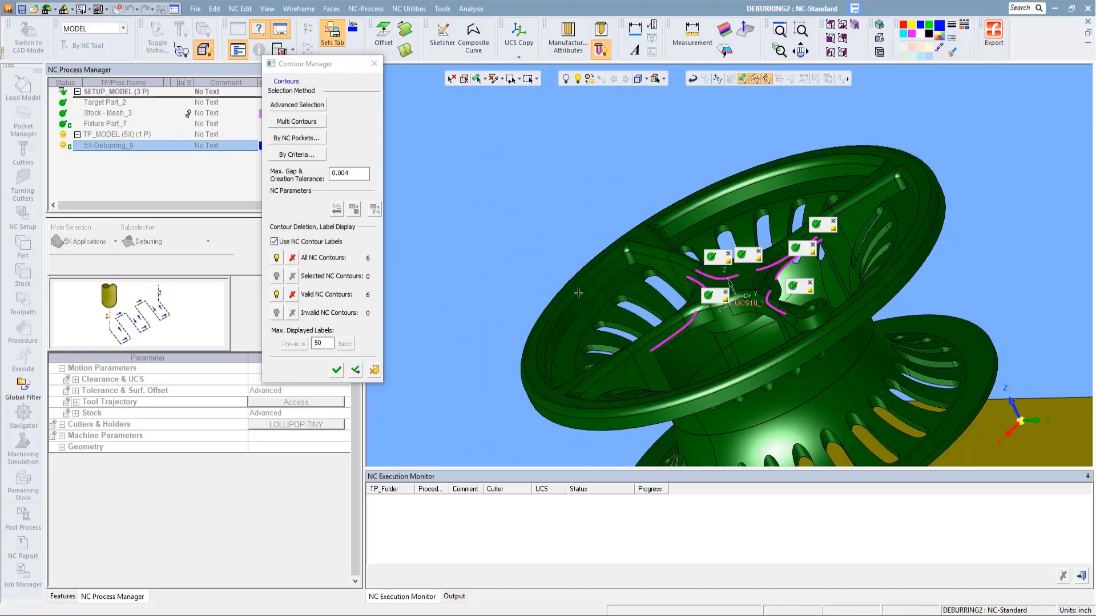
left_click(680, 342)
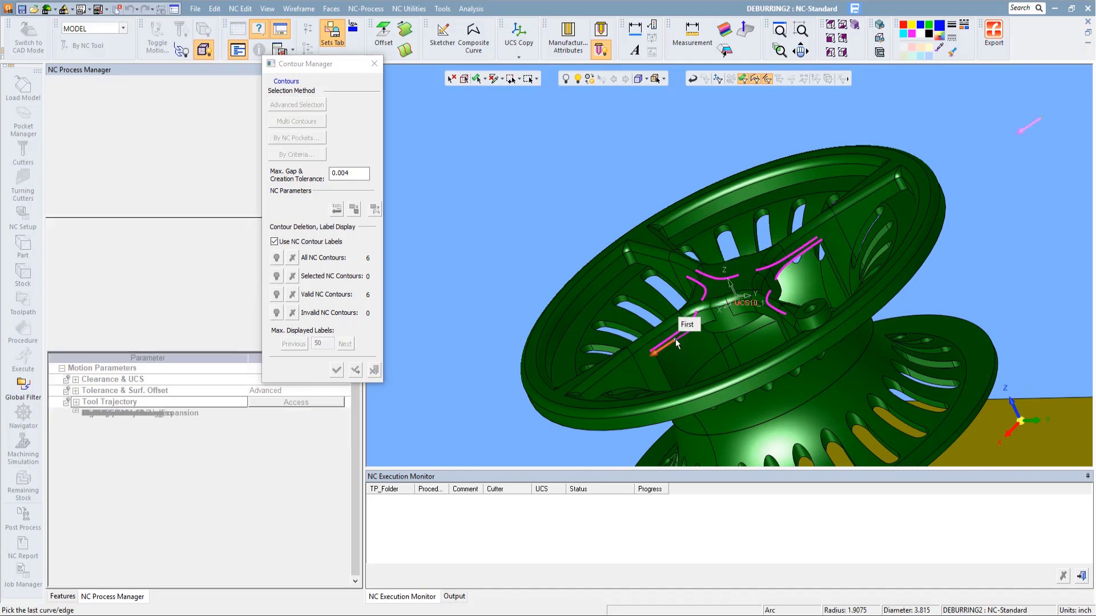
left_click(715, 323)
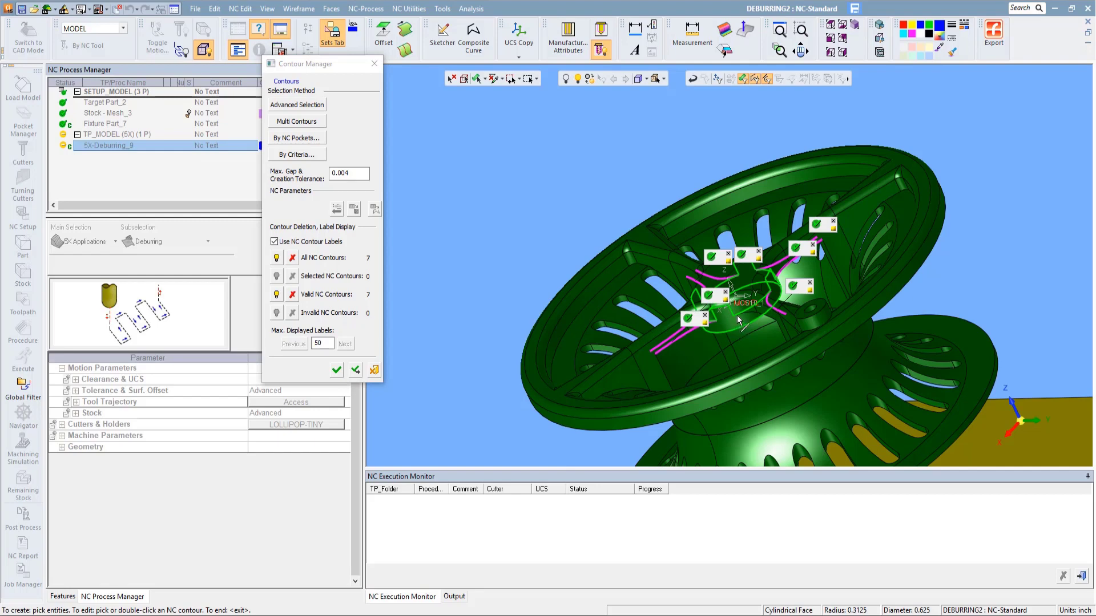
left_click(753, 315)
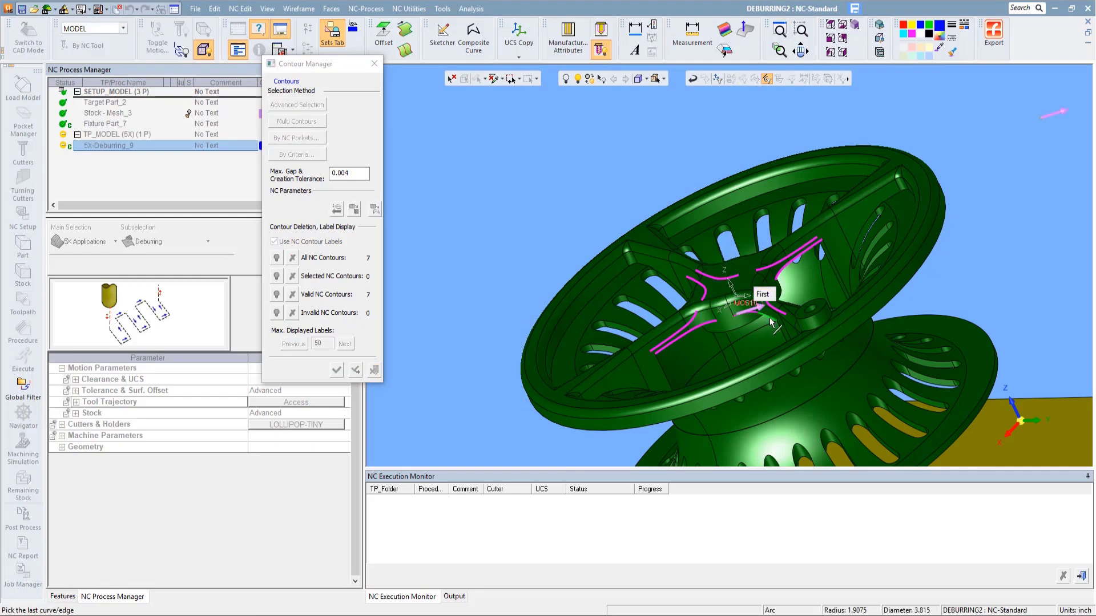
left_click(760, 324)
left_click_drag(747, 321, 816, 334, "ctrl")
right_click_drag(730, 229, 690, 377, "ctrl")
left_click_drag(690, 377, 693, 330, "ctrl")
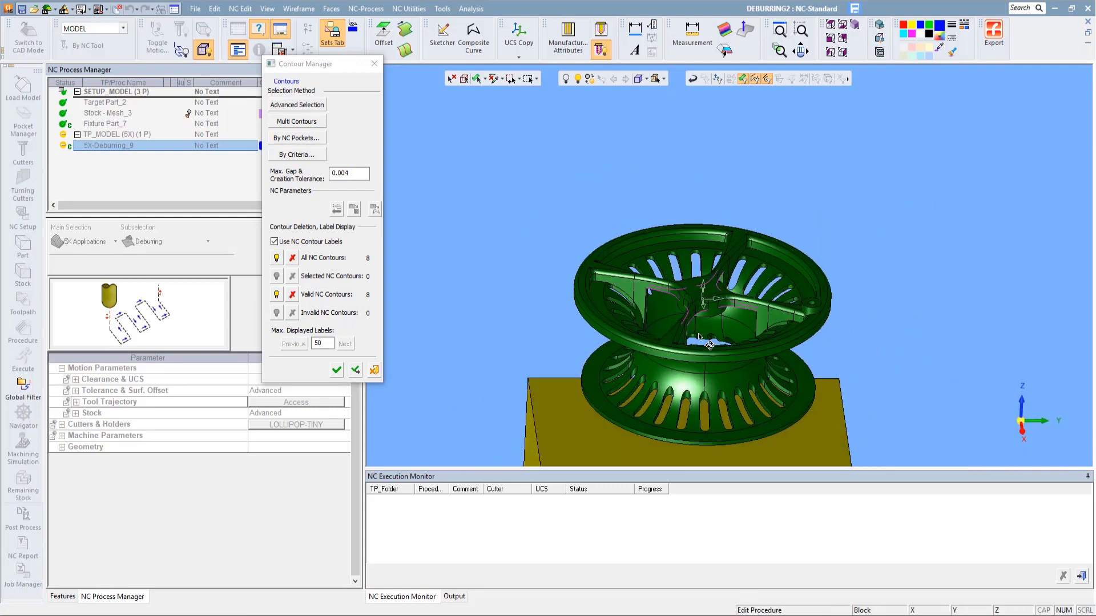
left_click(337, 370)
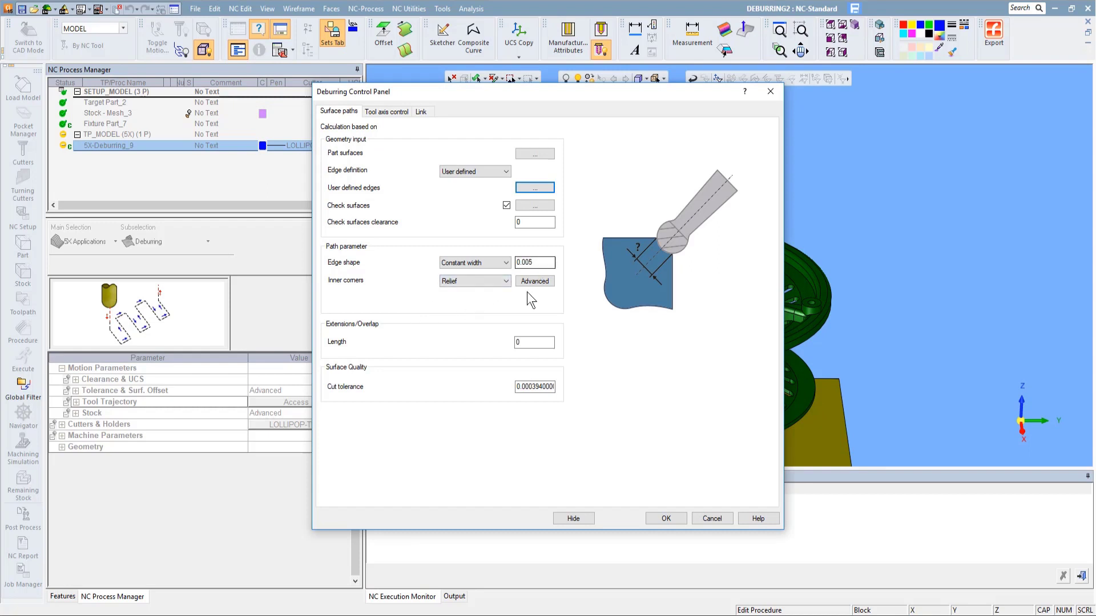
Choose Clearance blend spline as the link type in the deburring link settings
left_click(420, 113)
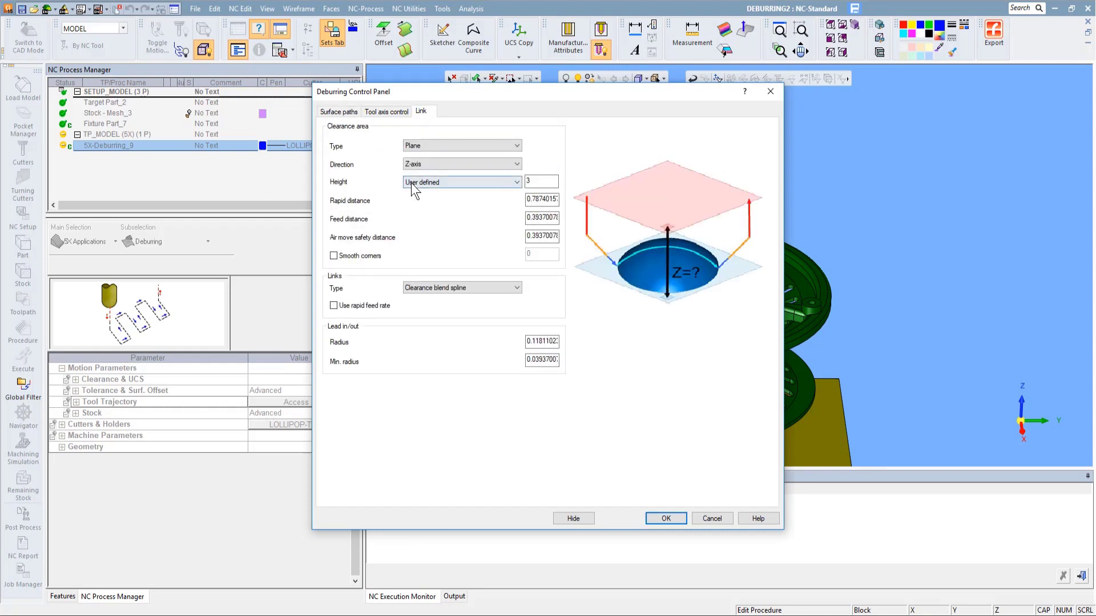
left_click(470, 289)
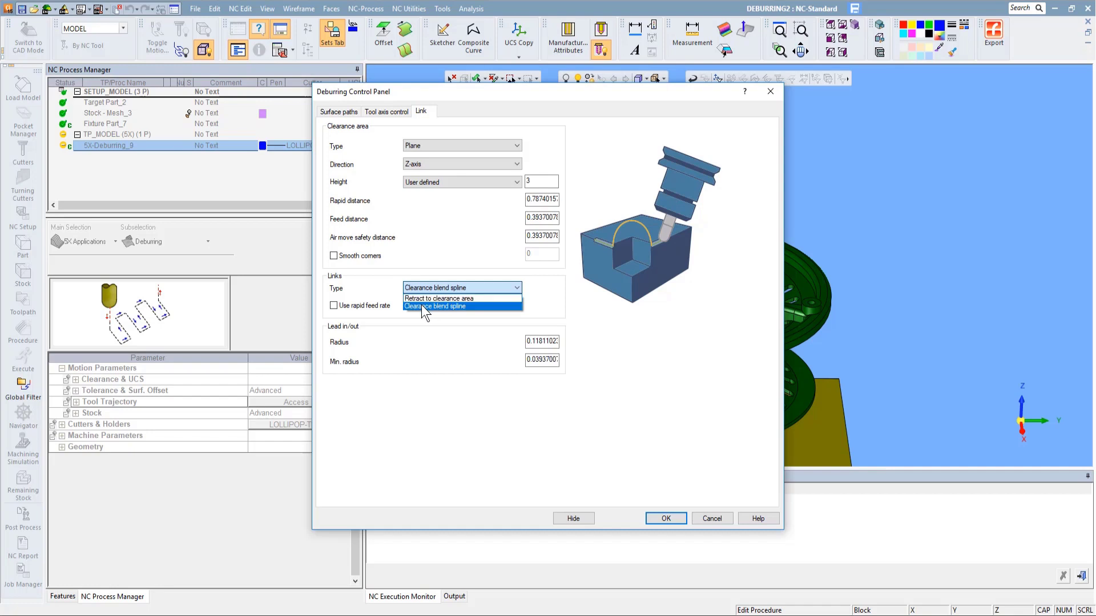
left_click(443, 307)
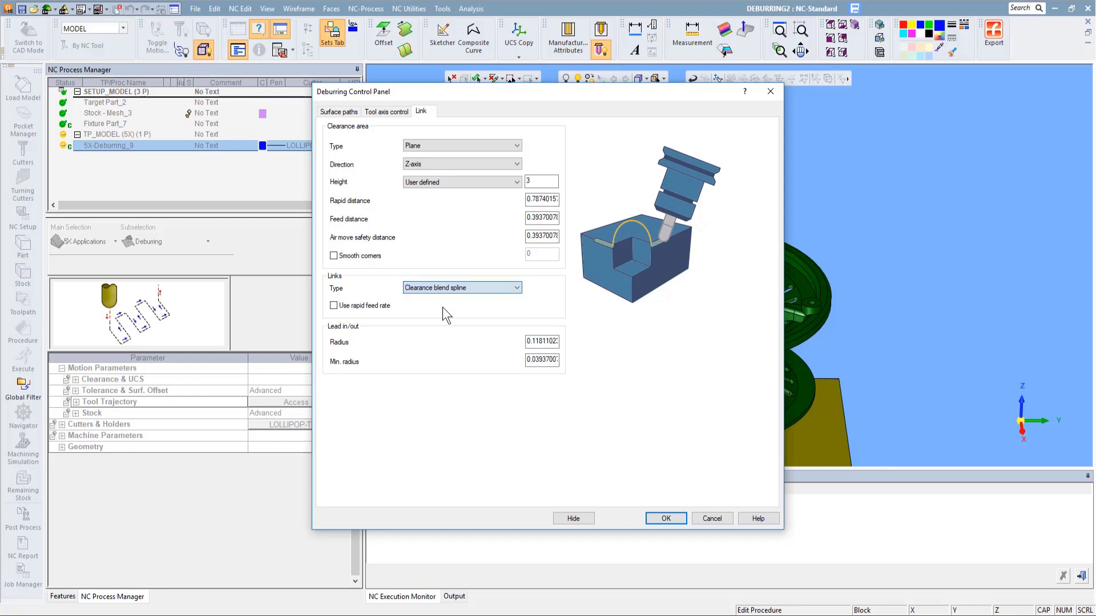
Set the tool axis tilting strategy to Normal to contour and enable the tilt range with limits of 0 and 90
left_click(393, 112)
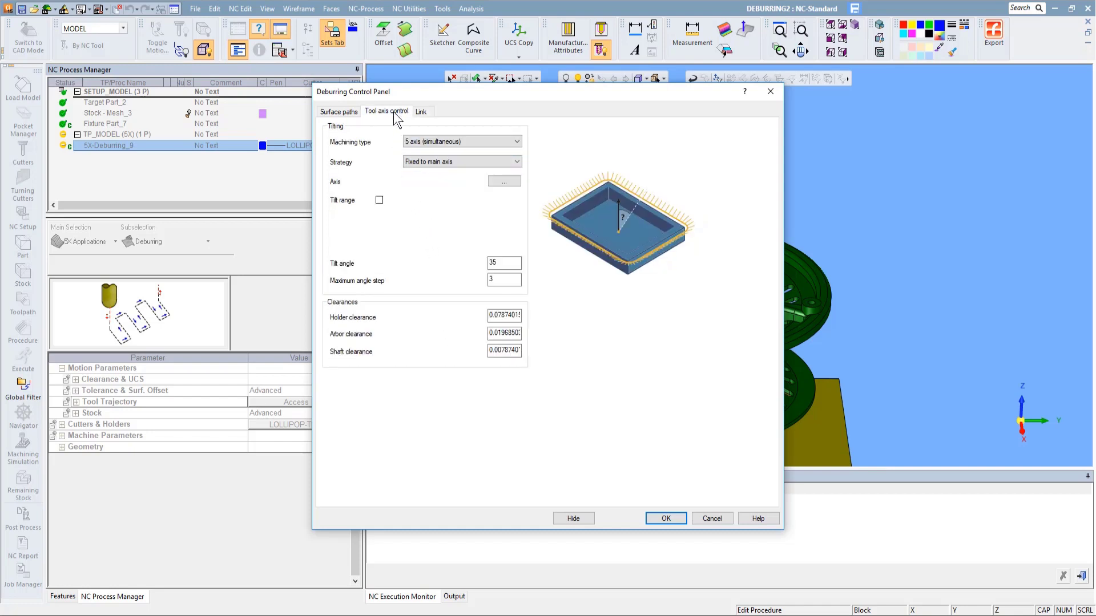
left_click(481, 158)
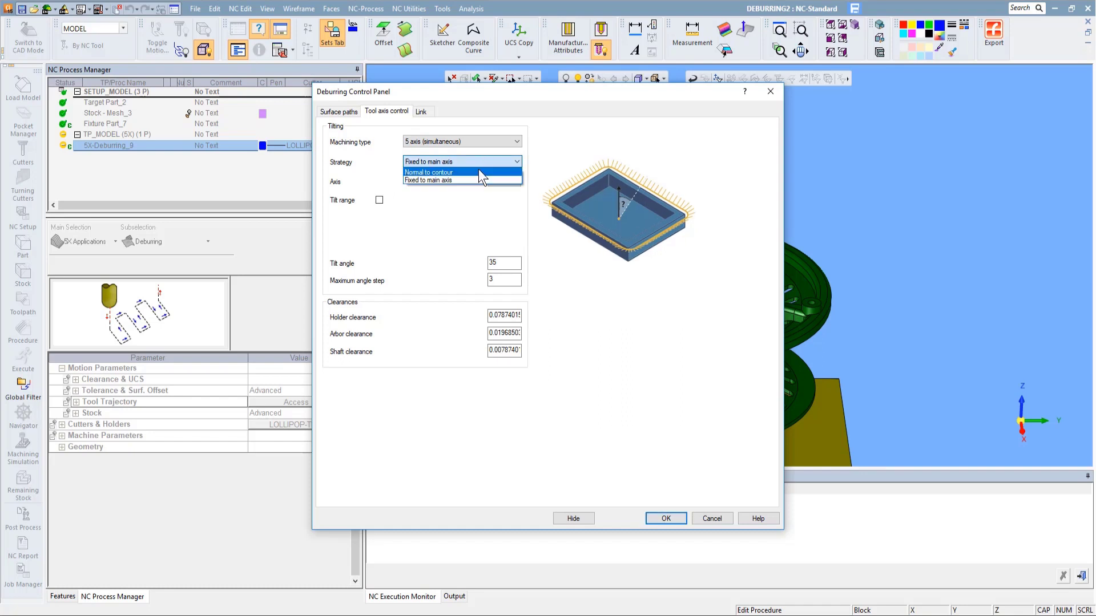
left_click(479, 172)
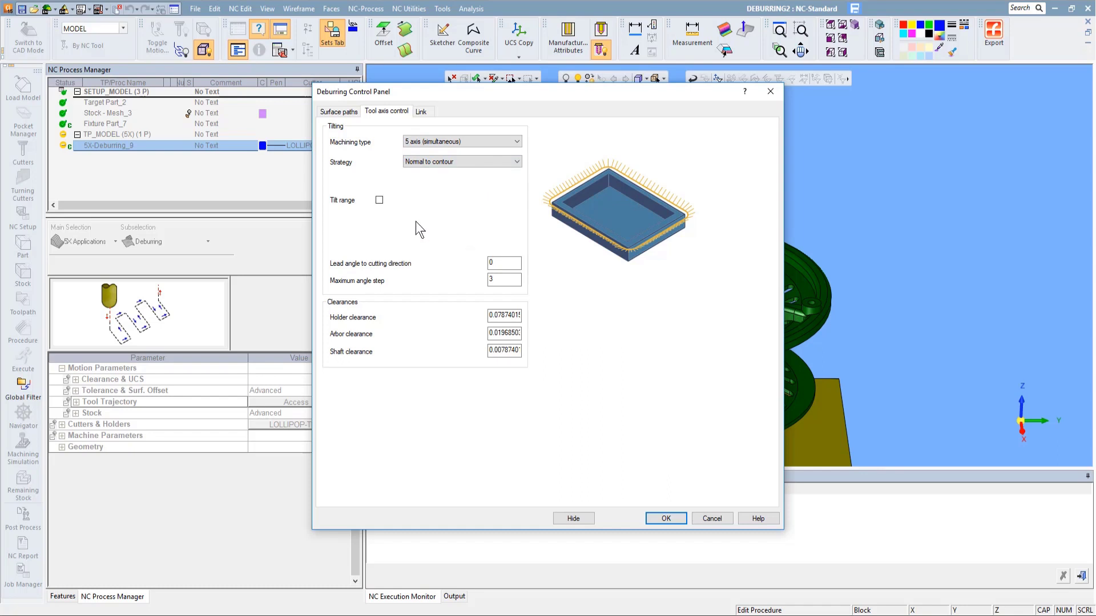
left_click(379, 200)
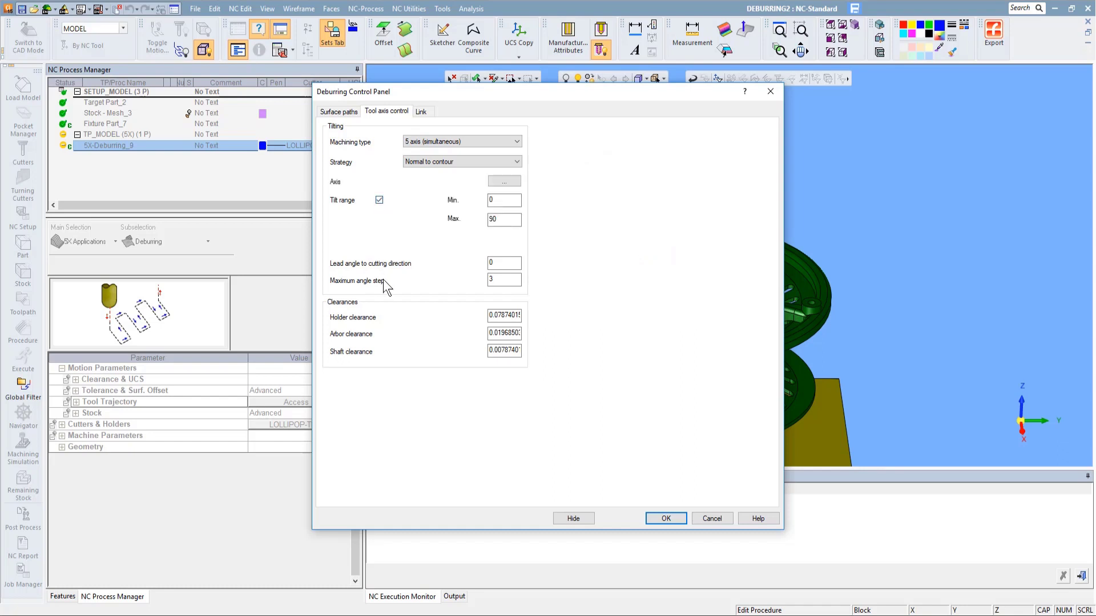
left_click(507, 219)
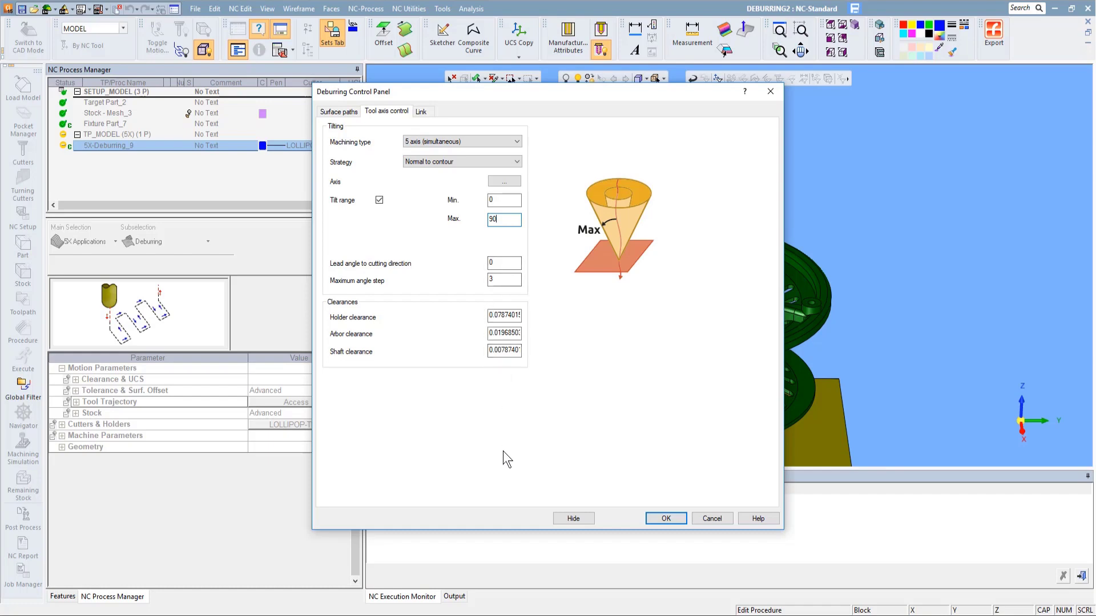
Accept the deburring parameters, and save and calculate the 5X-Deburring_9 procedure
left_click(666, 519)
right_click(514, 211)
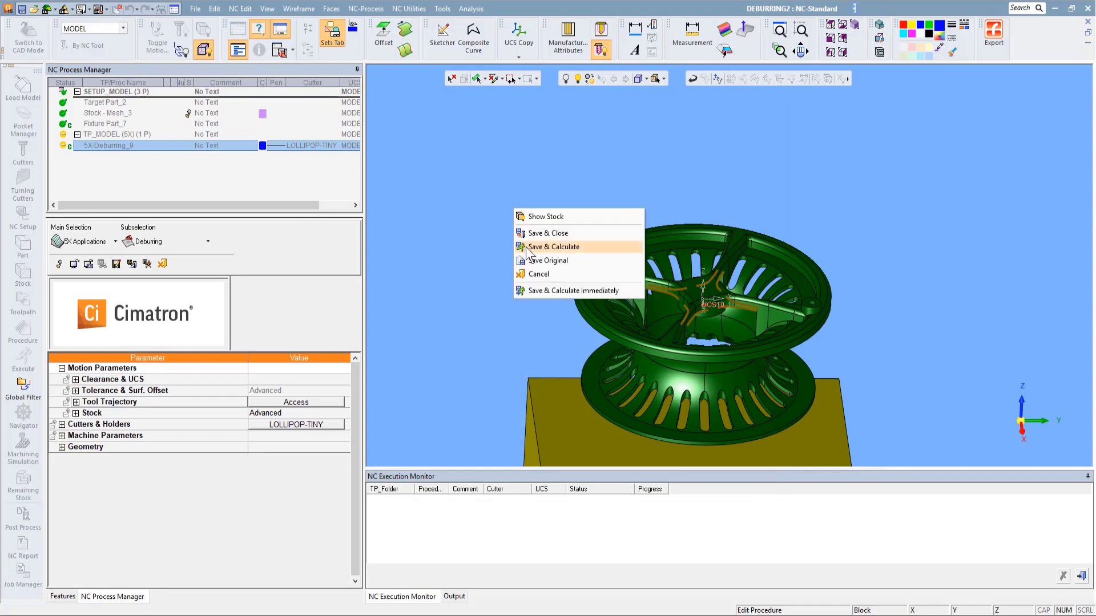
left_click(526, 246)
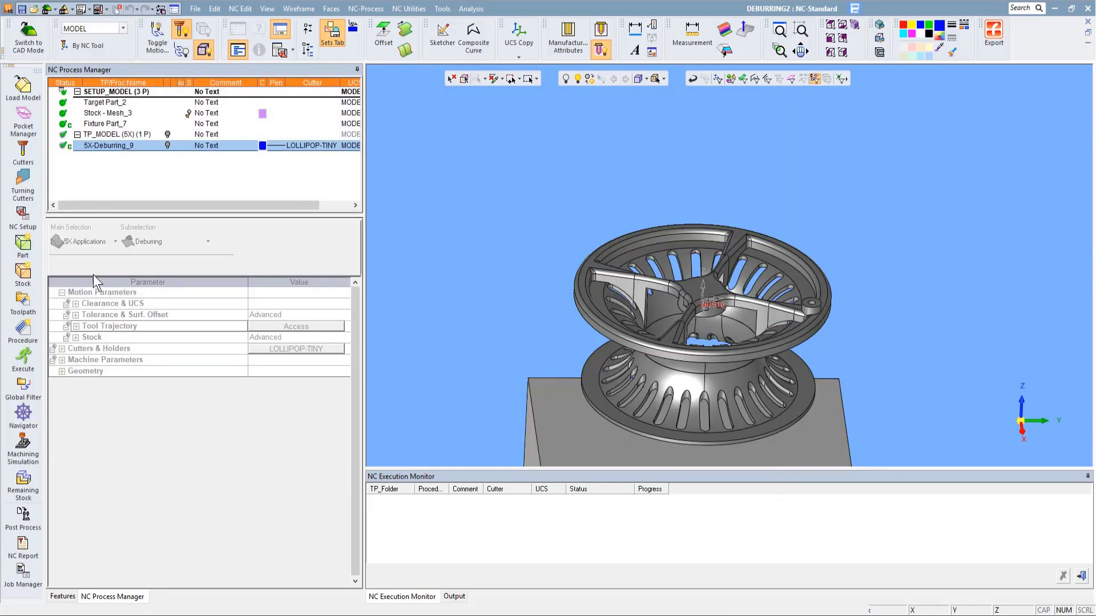
Launch the machining simulation of 5X-Deburring_9 with material removal on the current stock and the check against the part turned off
left_click(22, 448)
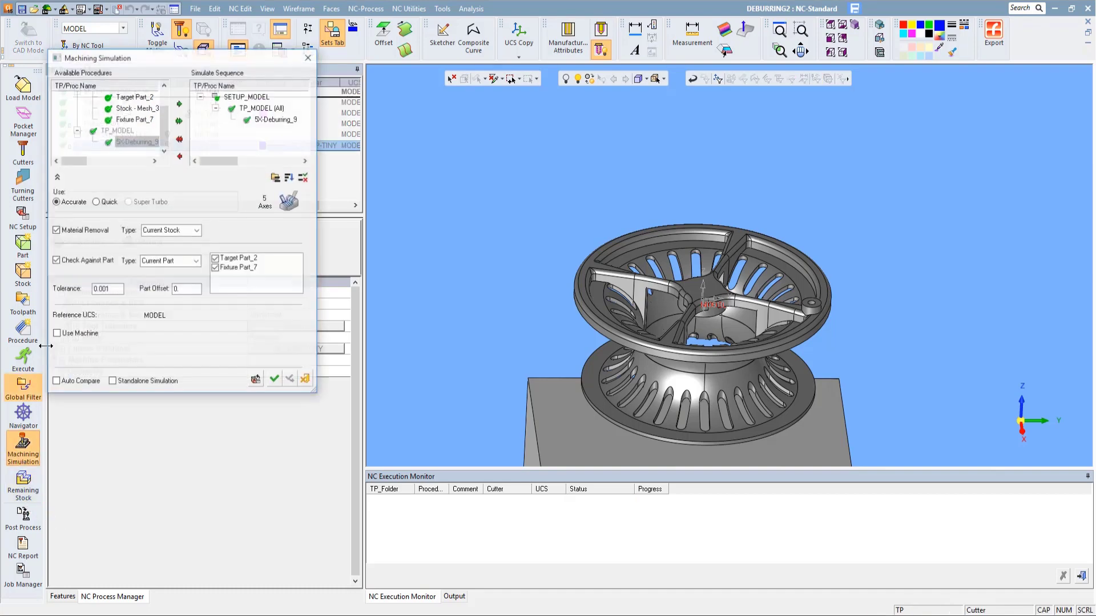
left_click(77, 261)
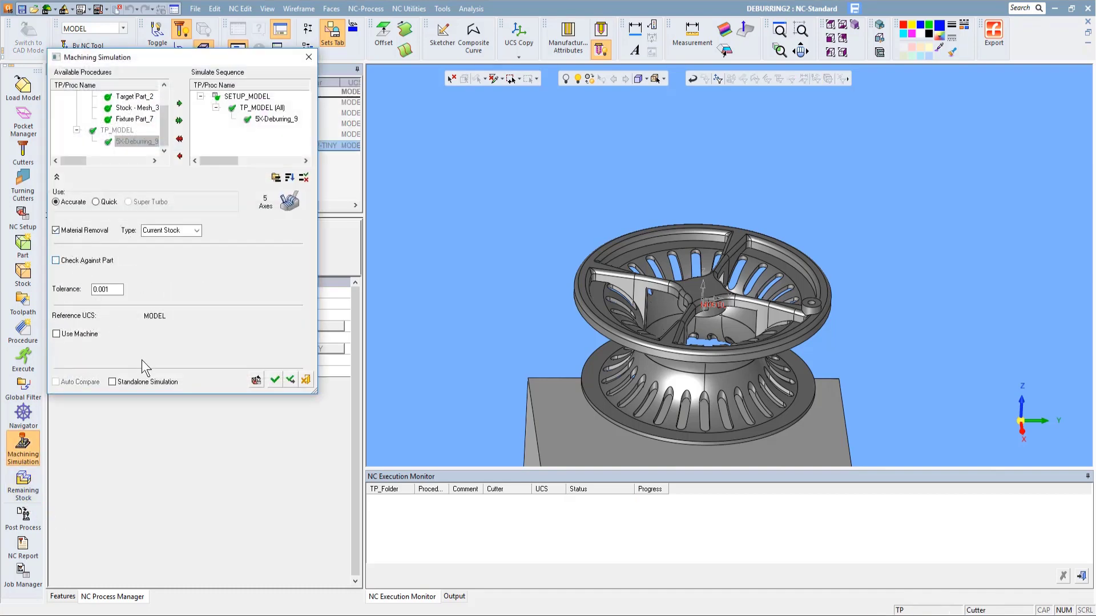
left_click(274, 380)
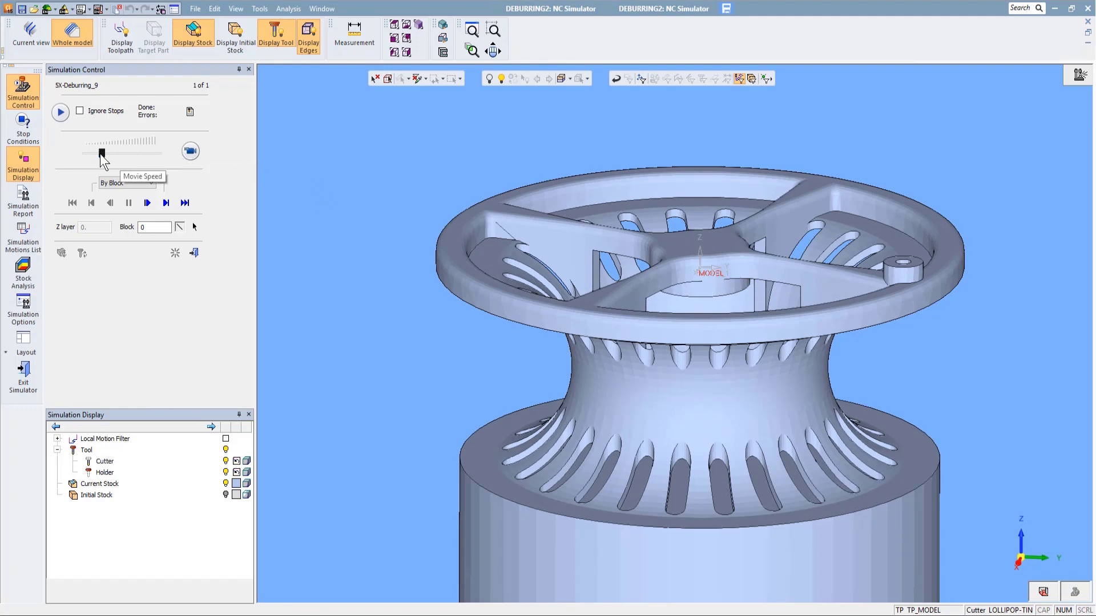
Play the deburring simulation through to the end at a slightly higher movie speed, keeping the cutter and whole wheel in view
left_click(148, 202)
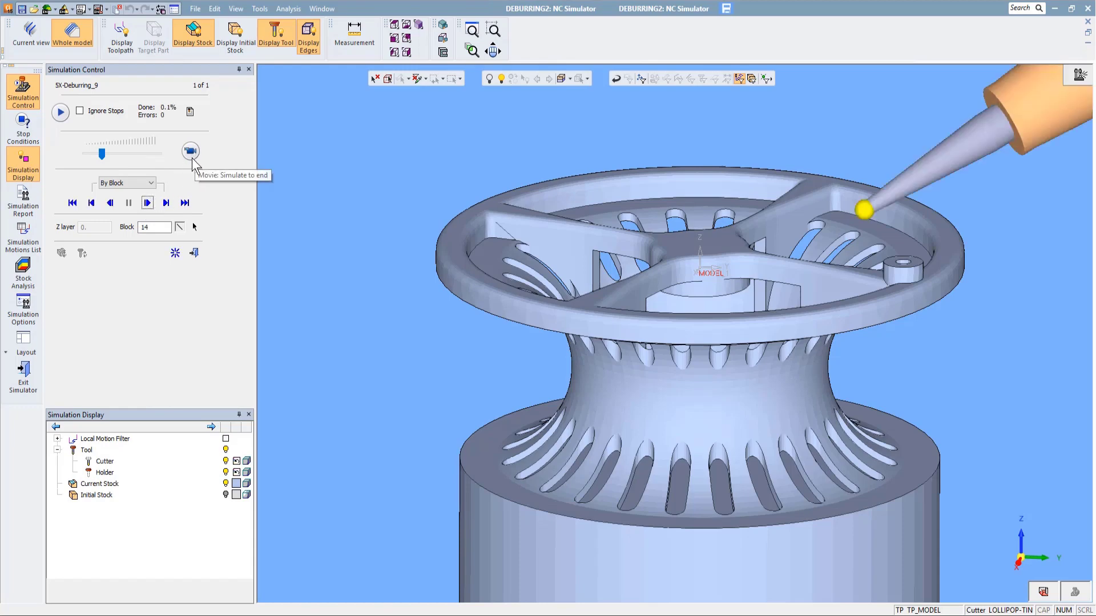
middle_click_drag(827, 251, 623, 237)
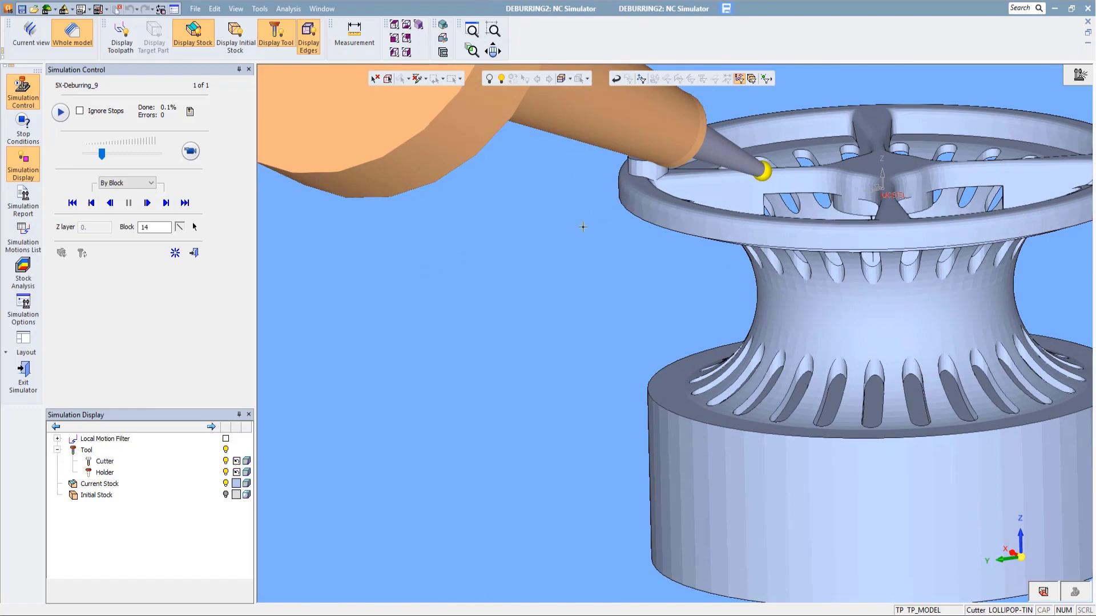
left_click(188, 151)
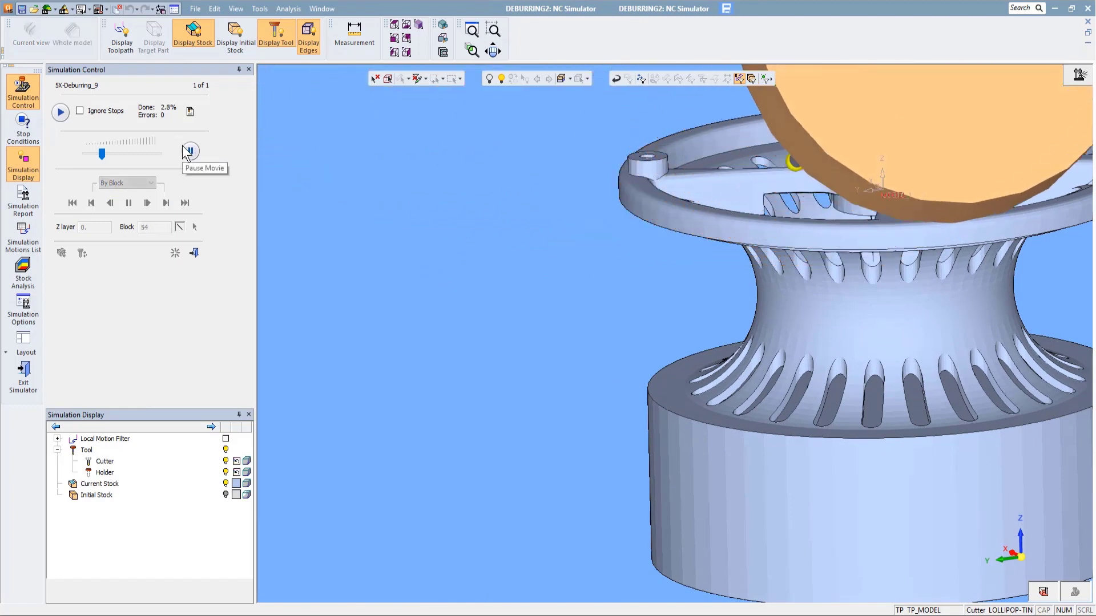
right_click_drag(625, 231, 765, 230, "ctrl")
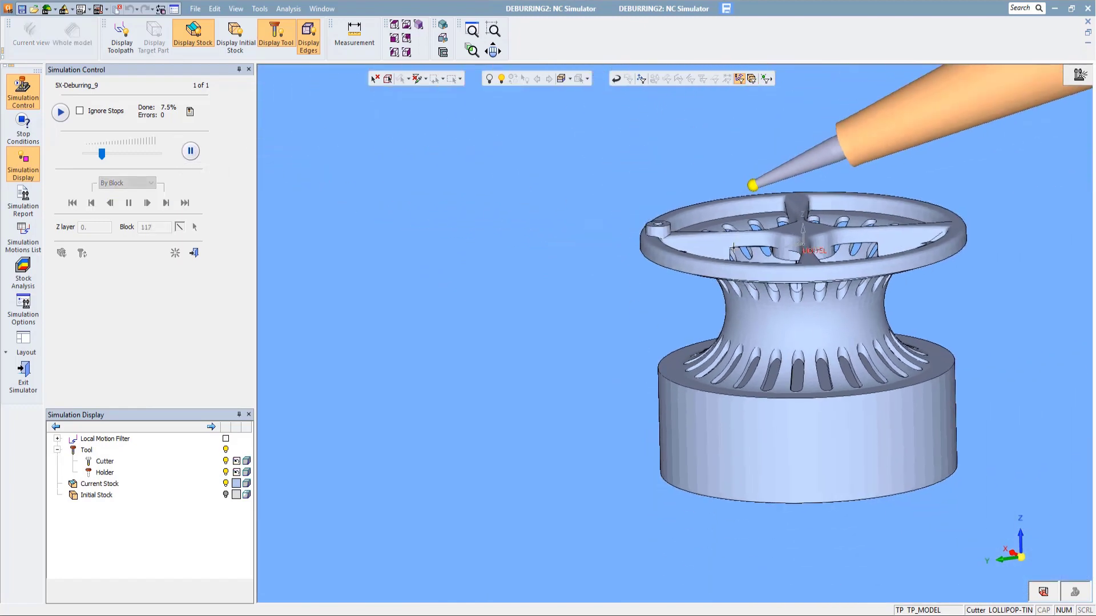
middle_click_drag(770, 230, 566, 275, "ctrl")
left_click_drag(566, 275, 574, 298, "ctrl")
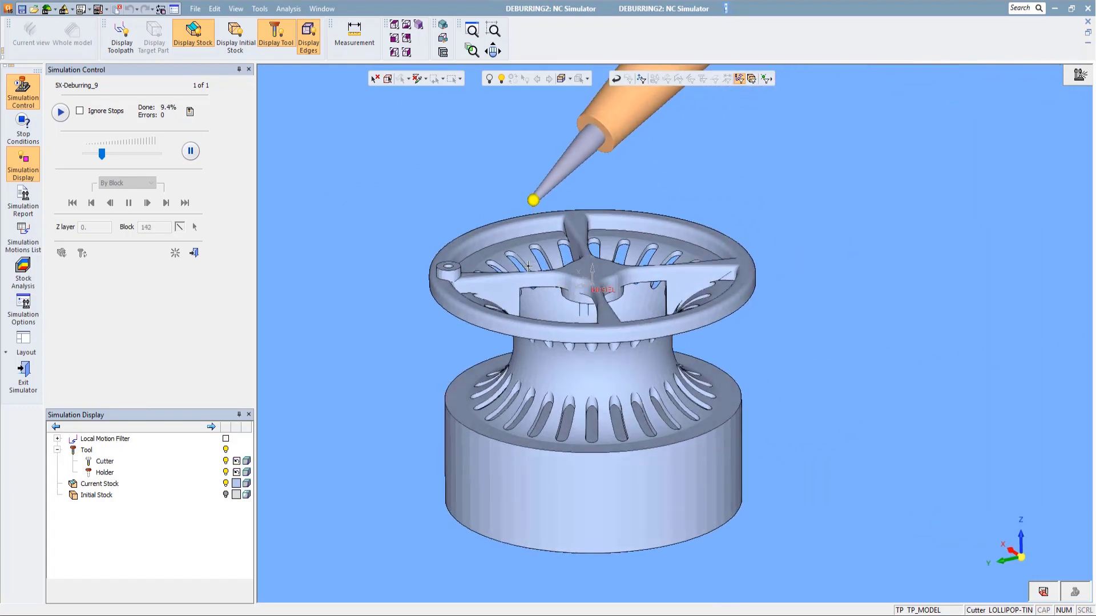
left_click(111, 153)
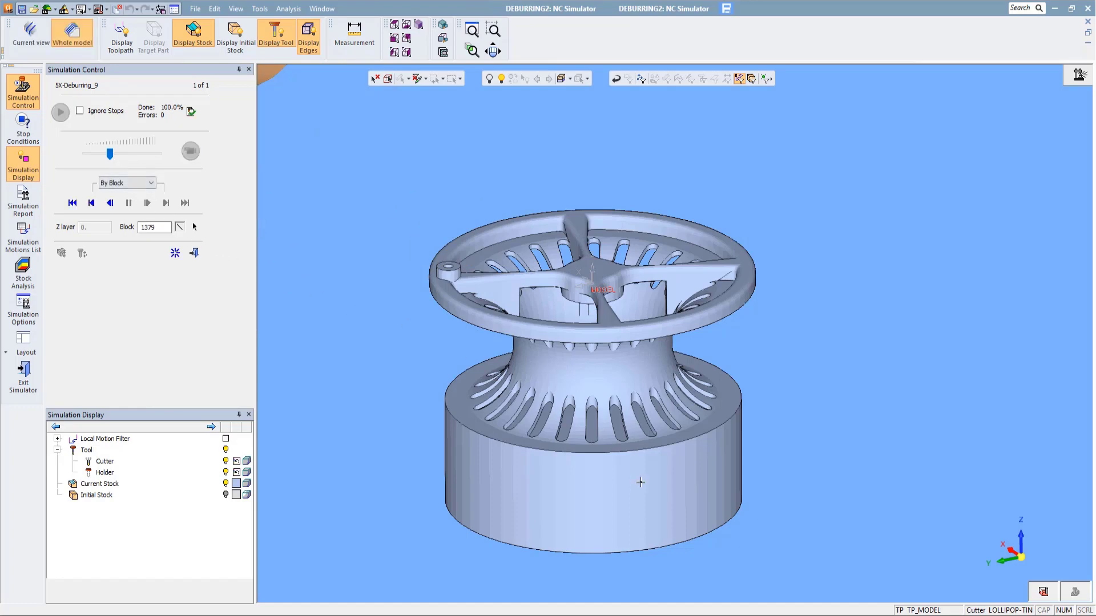
Examine the deburred lower arm edges on the simulated stock, looking closely through the wheel's slots from below
scroll(640, 483, "up", 5)
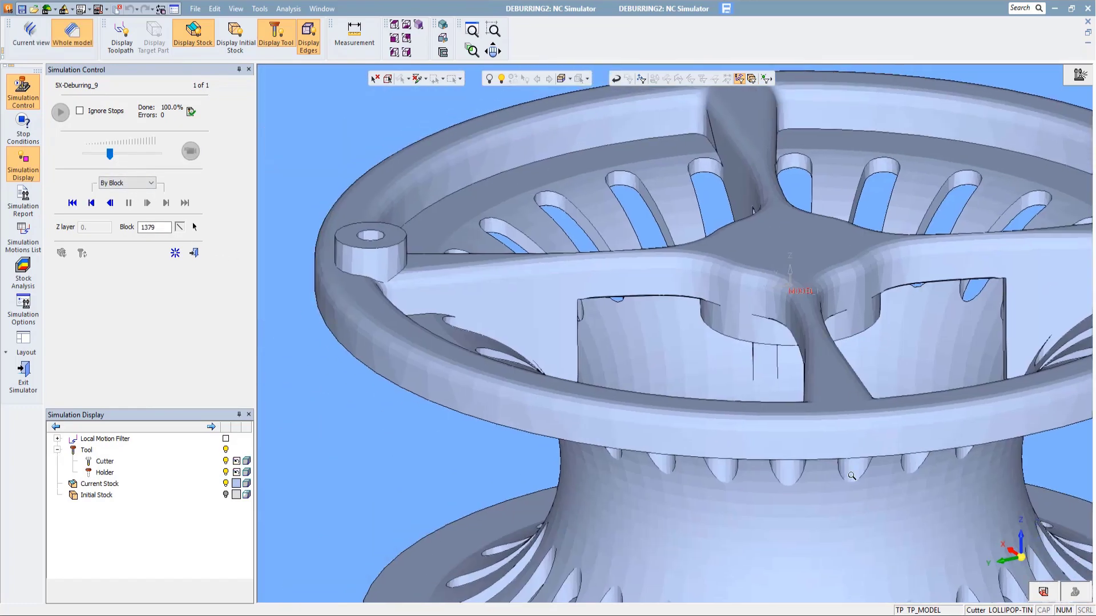
scroll(851, 476, "up", 2)
middle_click_drag(820, 284, 857, 214)
scroll(861, 409, "up", 3)
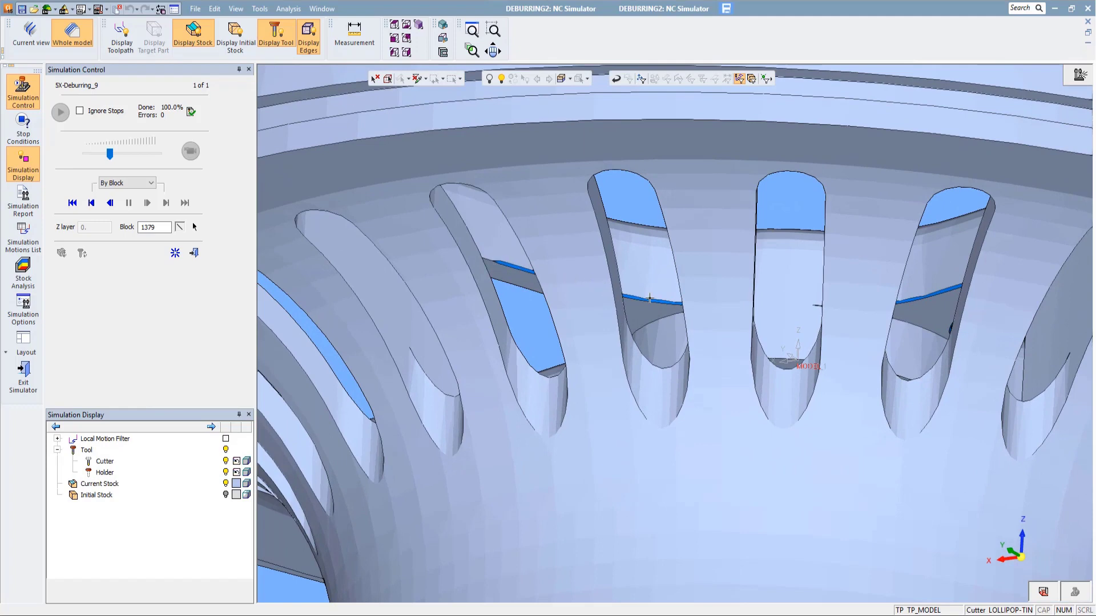
middle_click_drag(668, 303, 681, 306)
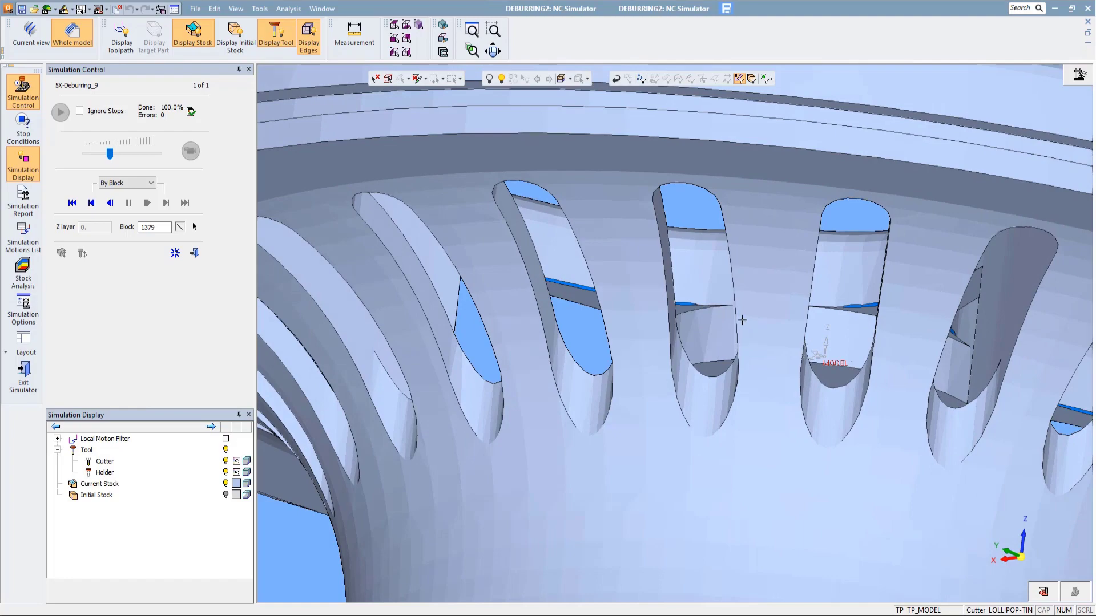
middle_click_drag(736, 285, 832, 314)
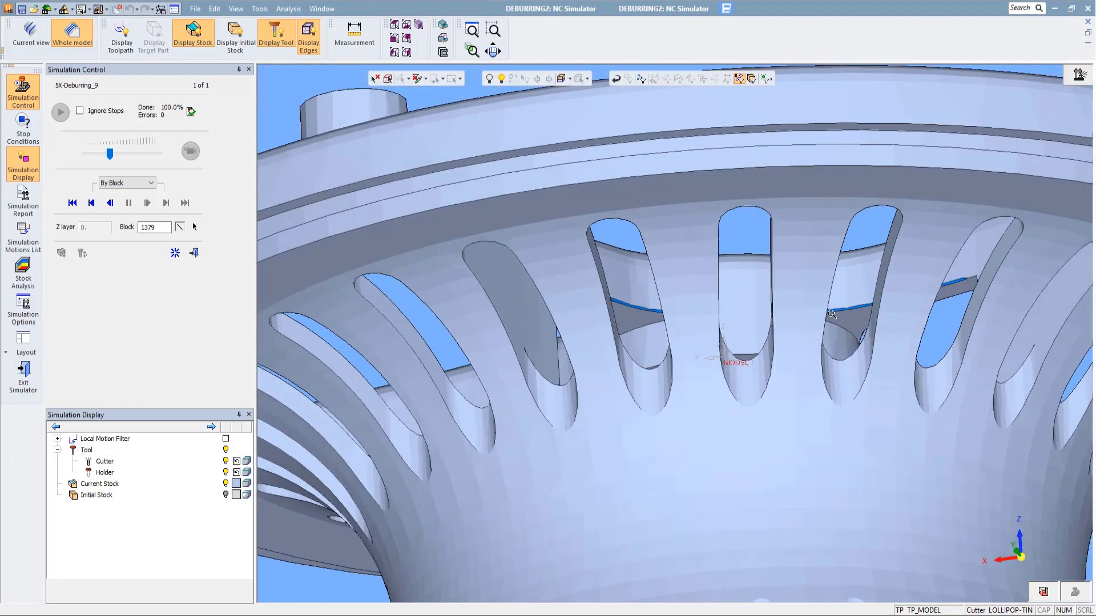
scroll(830, 299, "down", 5)
middle_click_drag(767, 331, 905, 350)
scroll(700, 224, "up", 5)
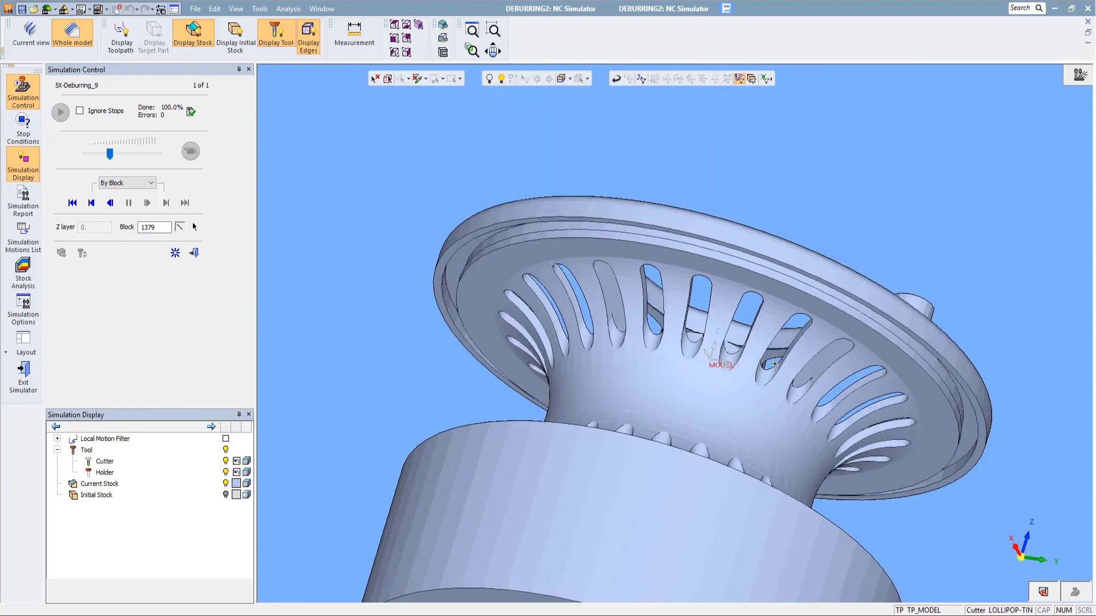
scroll(701, 362, "up", 3)
scroll(870, 419, "up", 2)
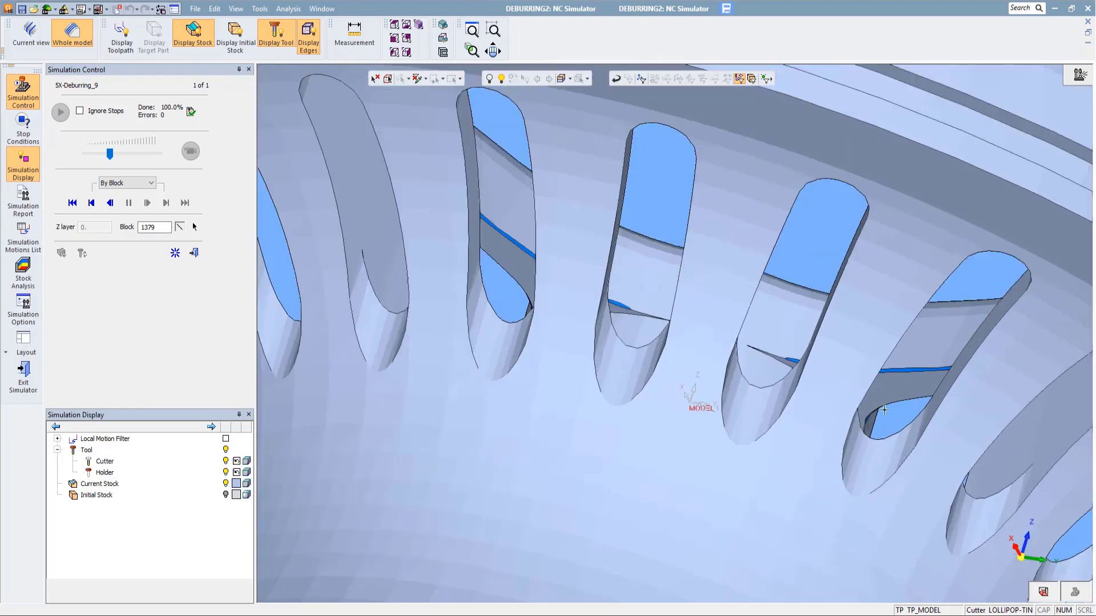